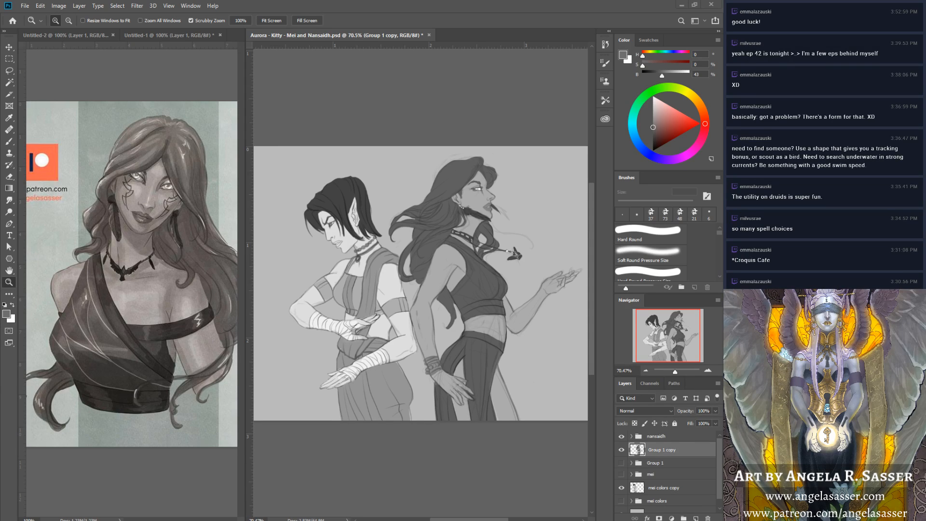
Paint the right side of the right woman's trousers in sampled dark grey with a 20 px hard round brush.
click(10, 142)
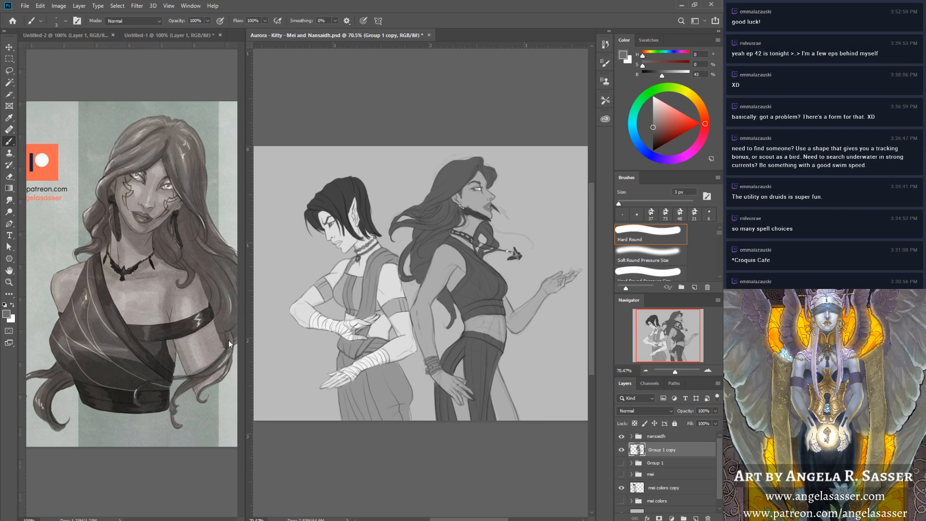
click(9, 283)
click(510, 240)
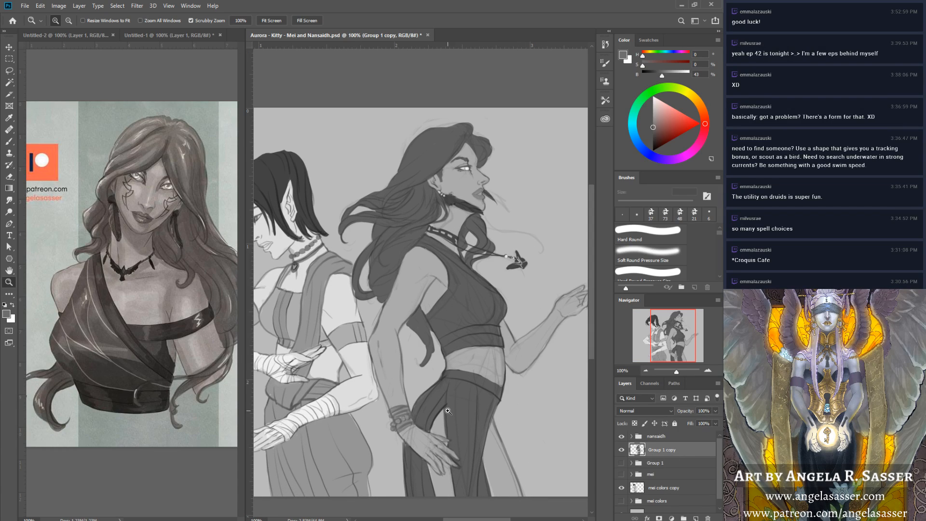
key(b)
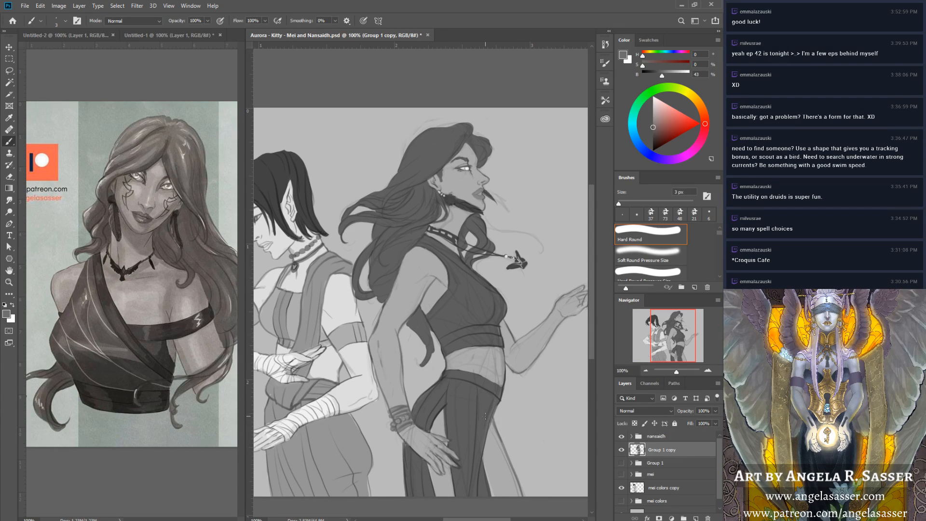
alt+click(482, 413)
key(bracketright)
key(bracketright)
key(bracketright)
key(bracketright)
key(bracketright)
key(bracketright)
key(bracketright)
key(bracketright)
mouse_move(490, 427)
mouse_down()
mouse_move(484, 481)
mouse_move(486, 473)
mouse_up()
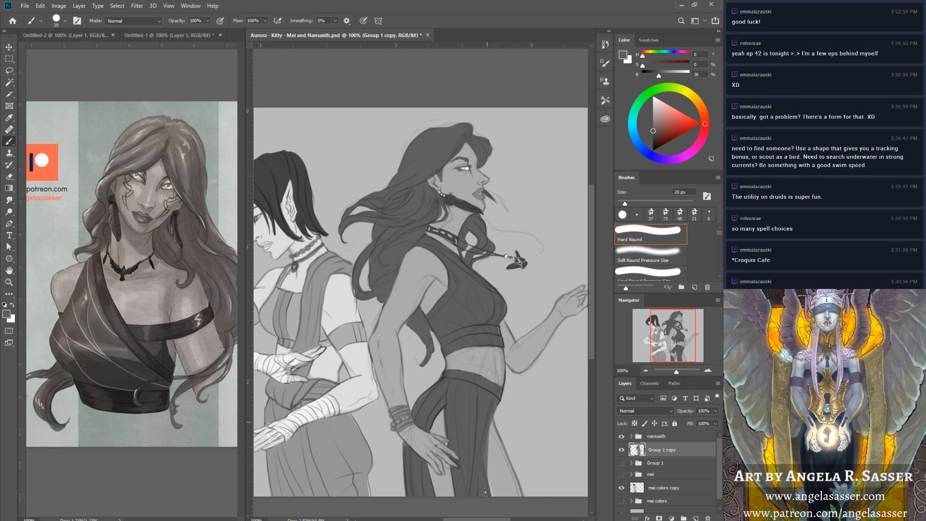
drag(492, 420, 485, 477)
drag(490, 438, 489, 494)
drag(491, 415, 488, 480)
drag(493, 411, 485, 495)
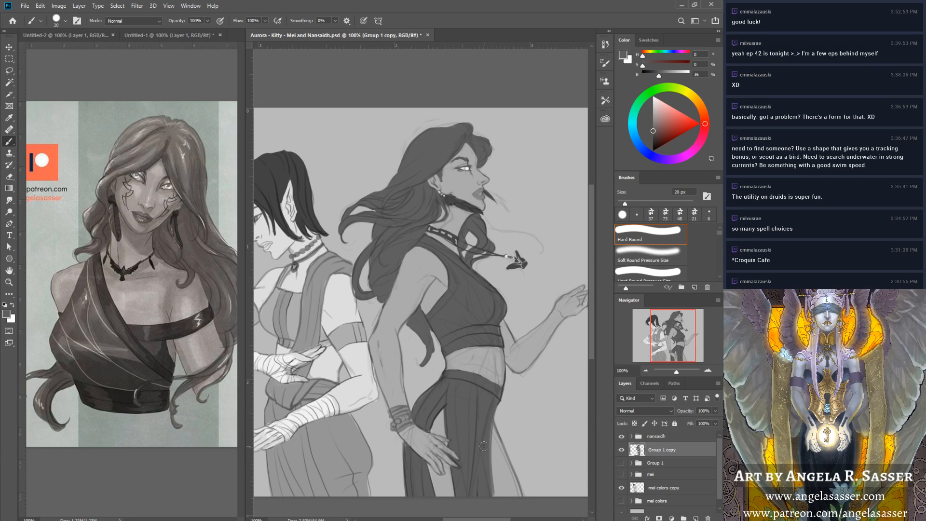
drag(488, 416, 495, 502)
Redraw the outer outline of the right woman's trousers below the hip in a darker sampled grey with a 9 px brush.
key(alt)
key(alt)
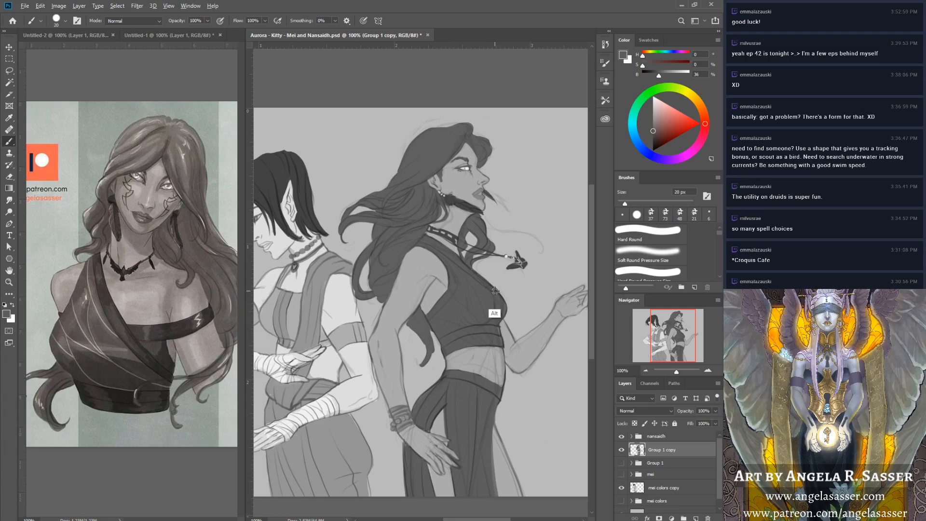
alt+click(492, 311)
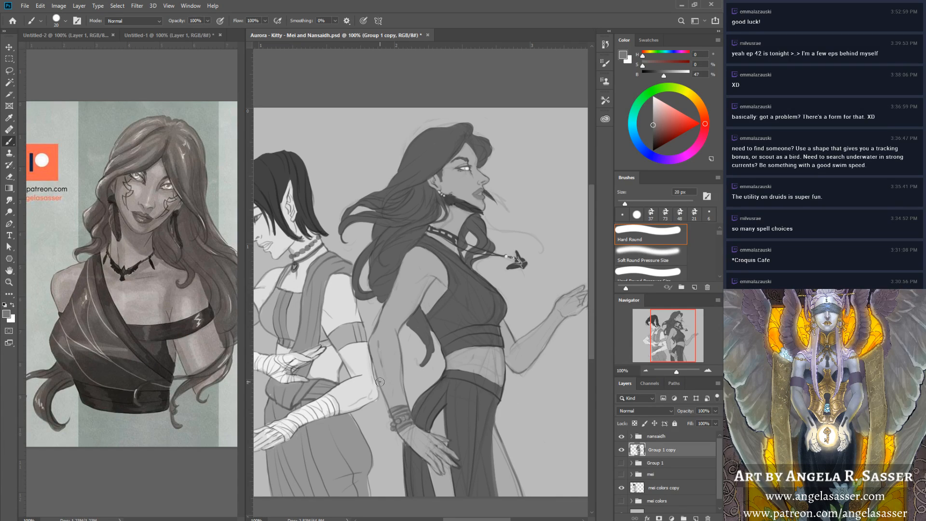
key(bracketleft)
key(bracketleft)
alt+click(478, 327)
drag(501, 399, 494, 495)
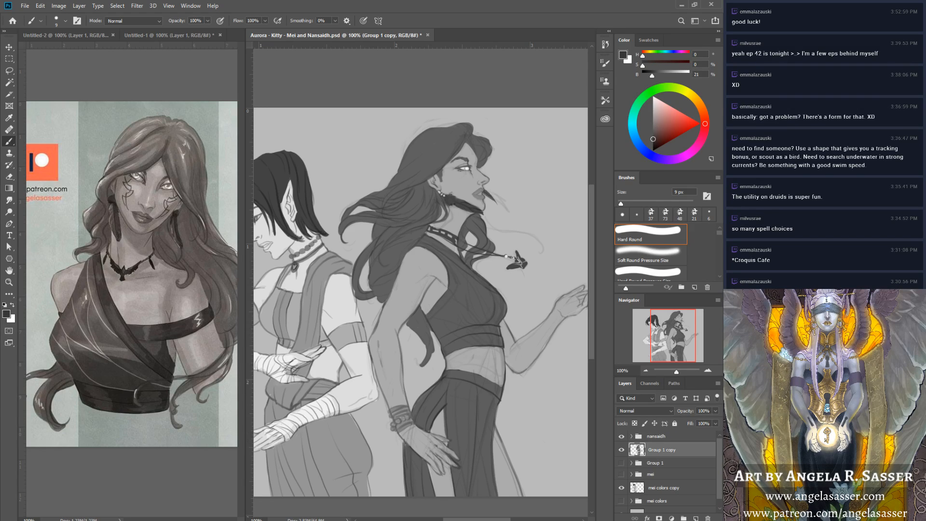
drag(501, 396, 490, 437)
key(bracketleft)
key(bracketleft)
key(bracketleft)
key(bracketleft)
key(bracketleft)
key(bracketleft)
Make the mei colors copy layer active and sample the light skin tone beside the left figure's mouth for the brush.
click(9, 282)
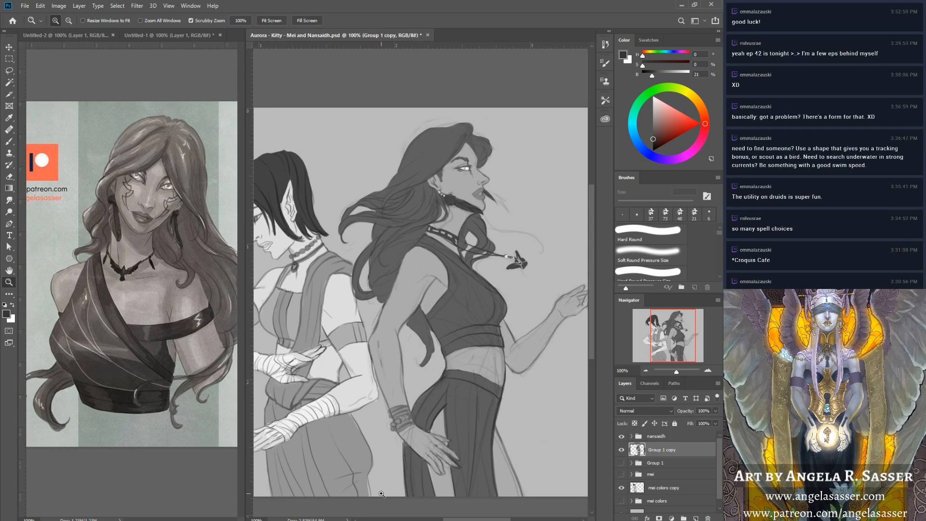
drag(675, 338, 669, 338)
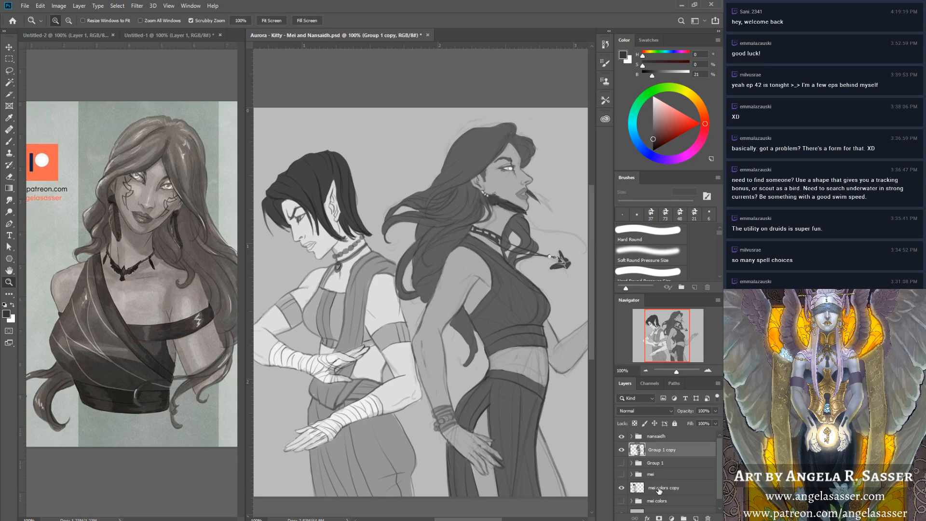
click(640, 487)
key(alt)
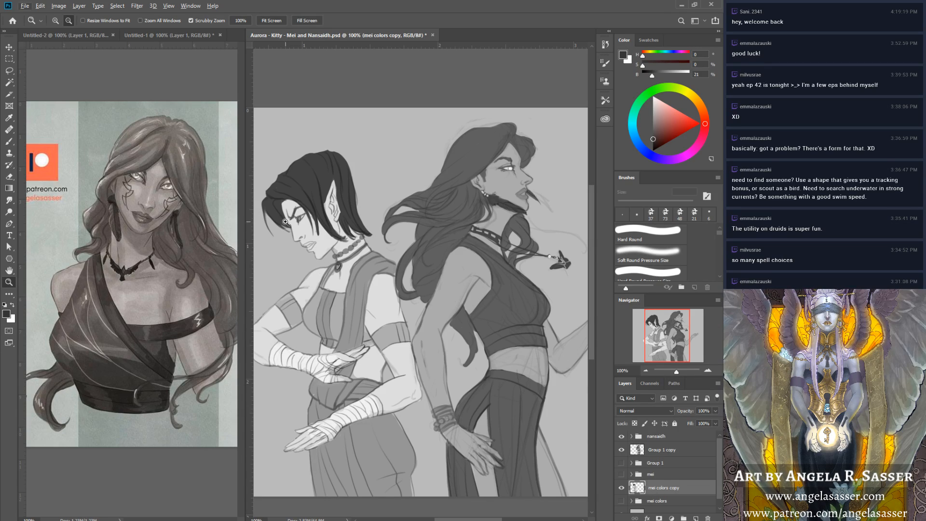
click(9, 141)
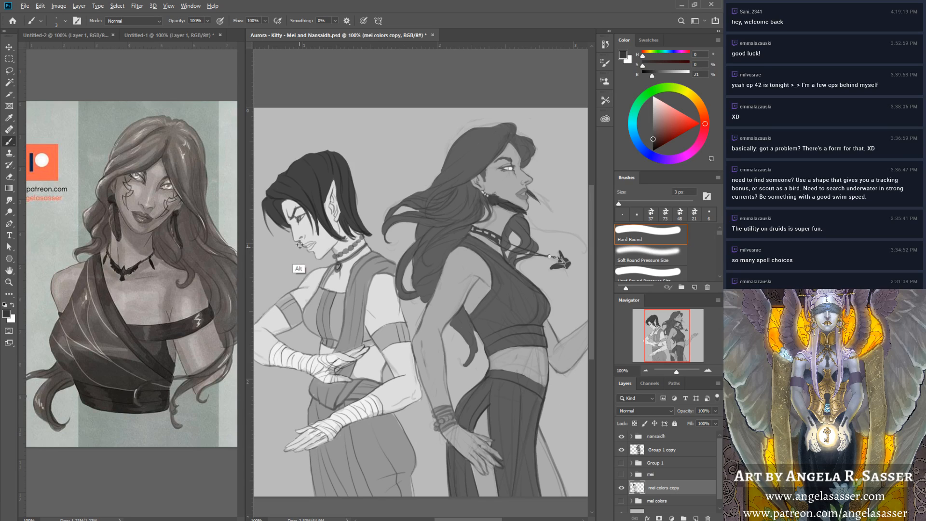
alt+click(307, 242)
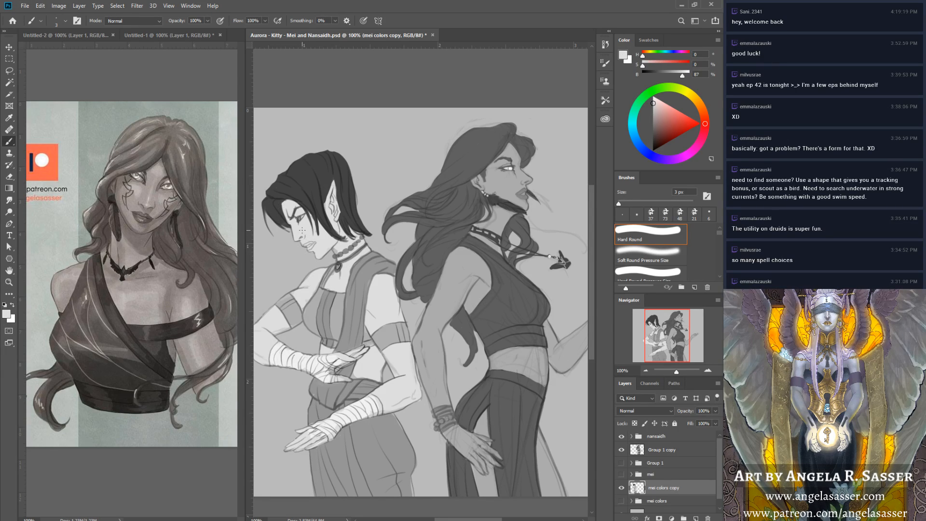
Try moving the left figure's color layer down the canvas, and undo the move.
click(10, 48)
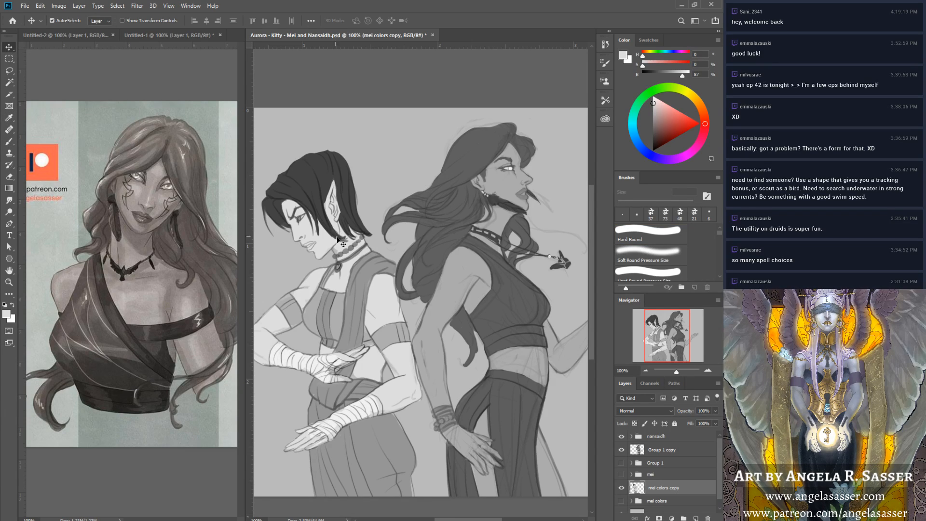
drag(335, 230, 339, 297)
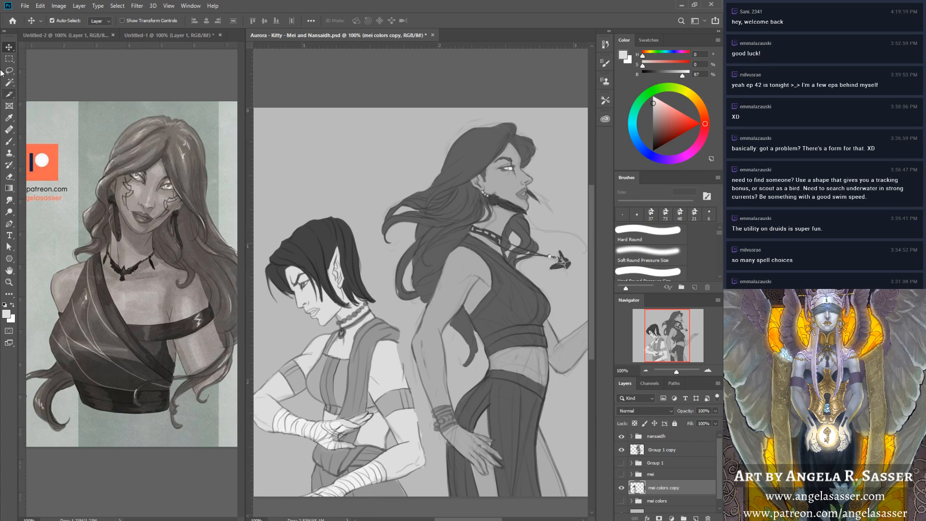
click(40, 6)
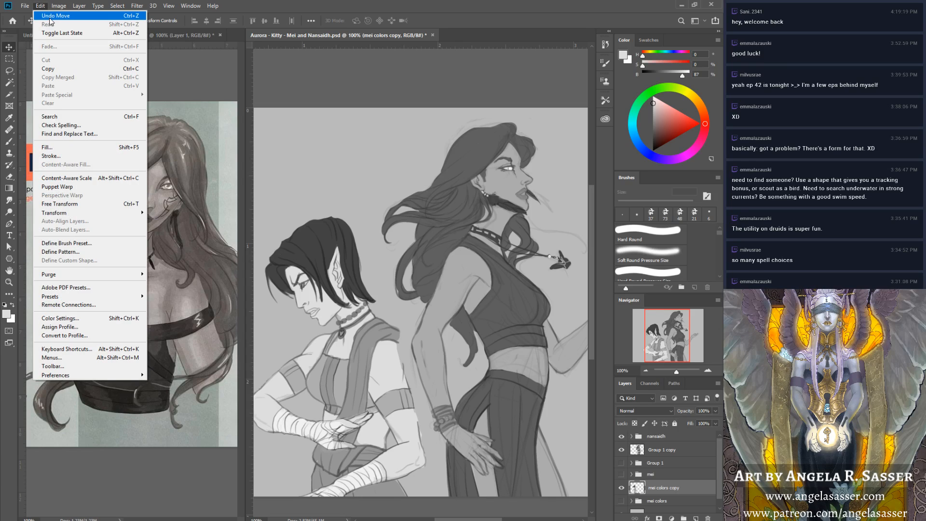
click(56, 15)
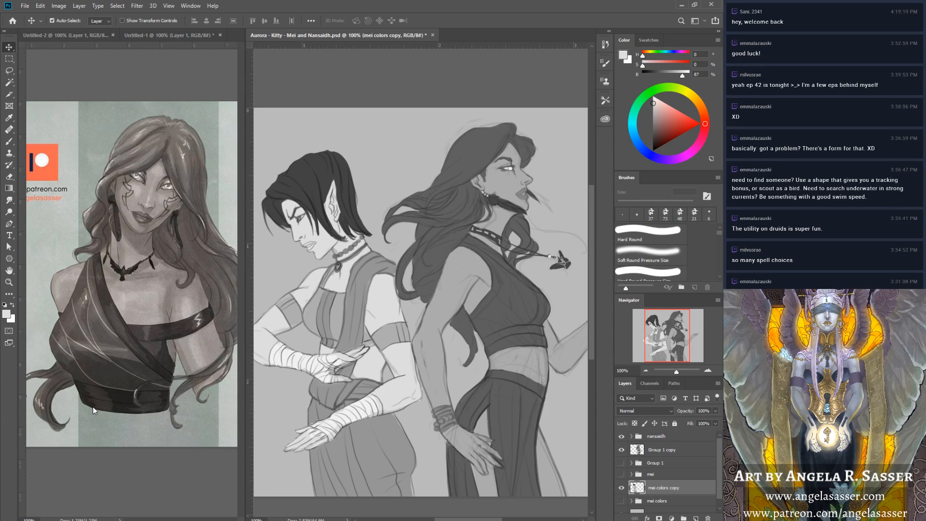
Paint the left figure's lips in sampled mid-grey with a 3 px brush and clean their edges with the skin tone.
click(13, 145)
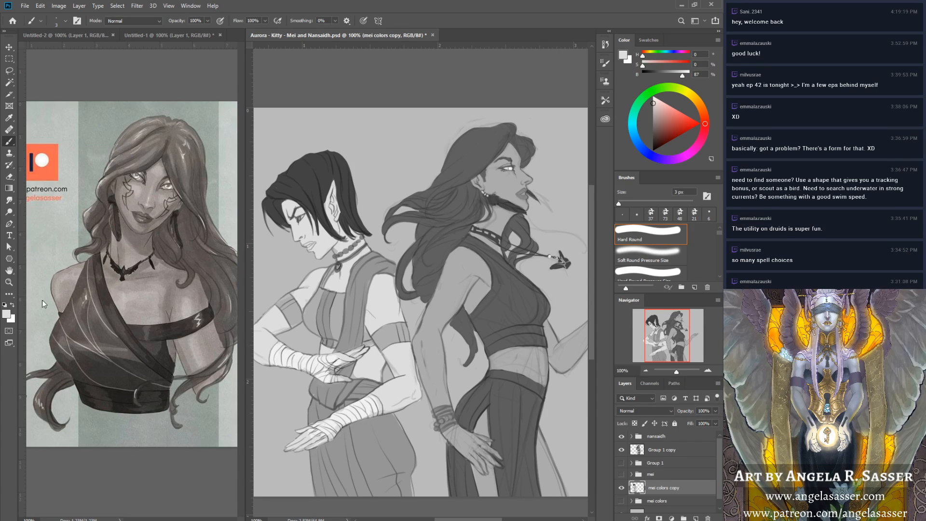
click(9, 282)
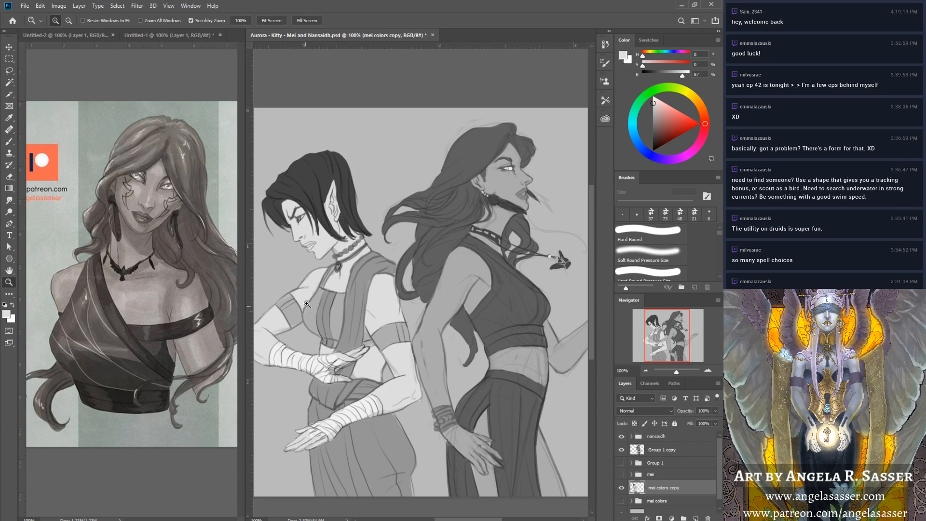
click(308, 242)
click(308, 241)
click(8, 145)
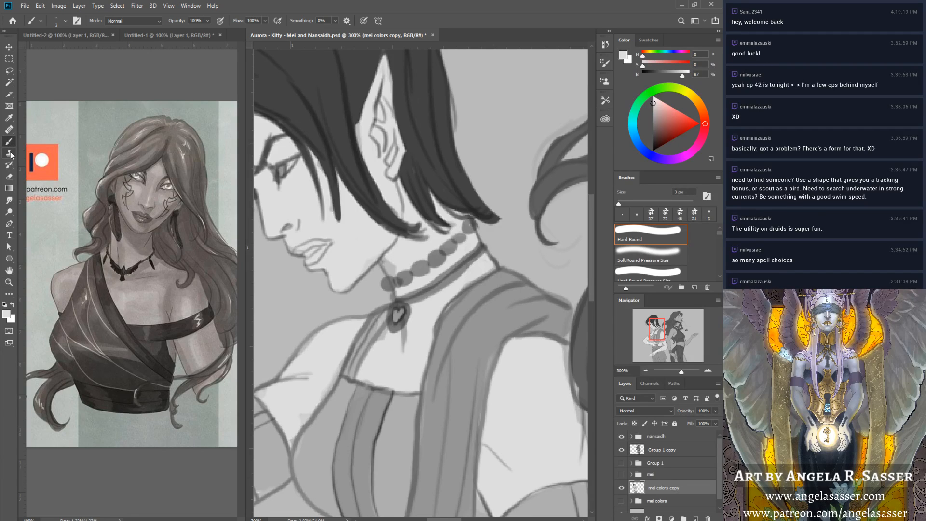
alt+click(372, 412)
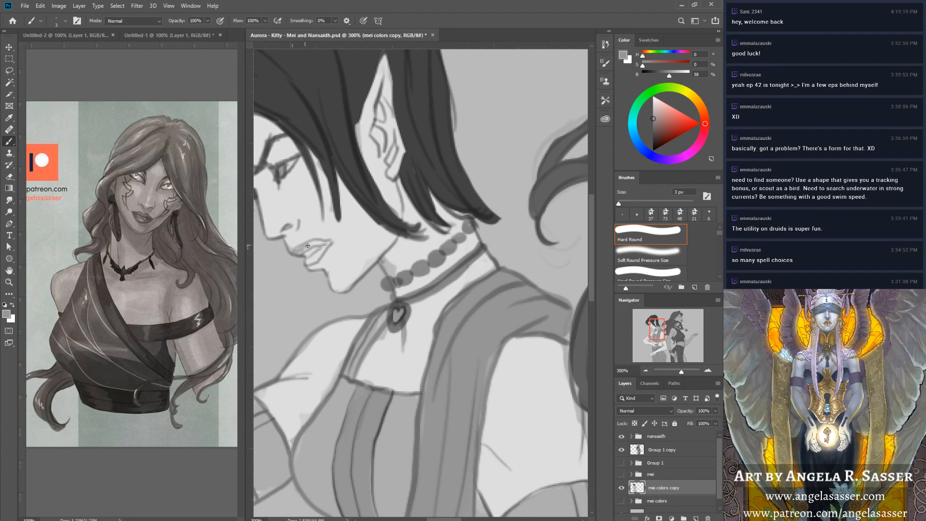
mouse_move(319, 243)
mouse_down()
mouse_move(312, 261)
mouse_move(325, 245)
mouse_move(310, 244)
mouse_up()
alt+click(323, 233)
drag(332, 238, 318, 239)
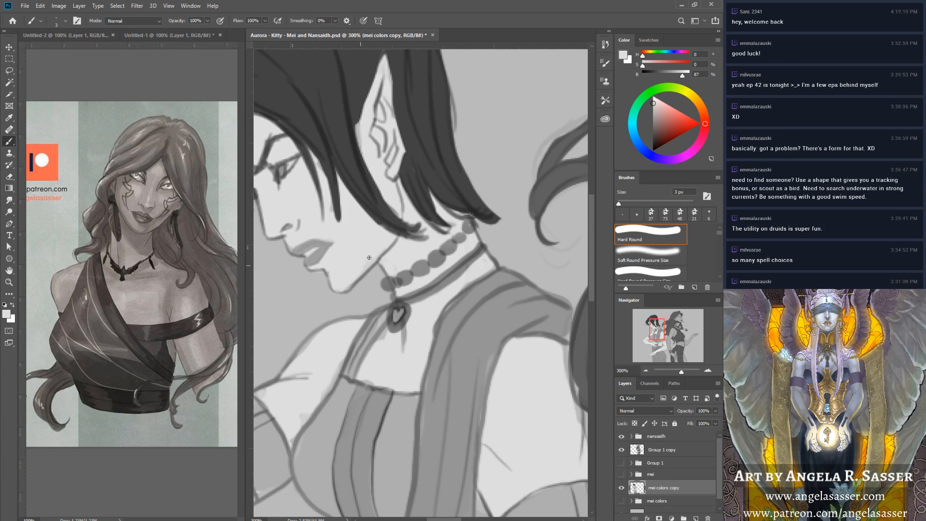
Consolidate all open document windows into a single set of tabs.
click(191, 6)
mouse_move(193, 14)
click(94, 94)
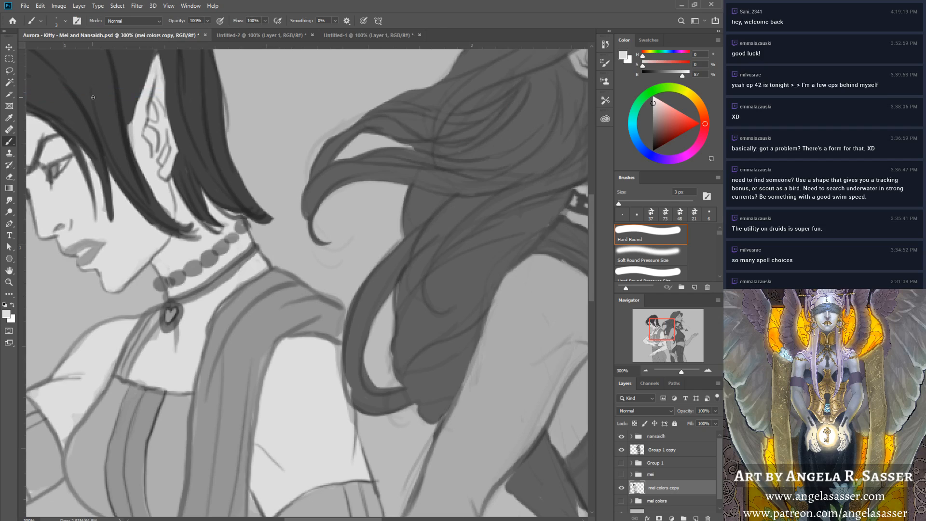
On the Group 1 copy layer, add near-black strokes to the right woman's top and waistband with a 7 px brush.
drag(682, 372, 674, 338)
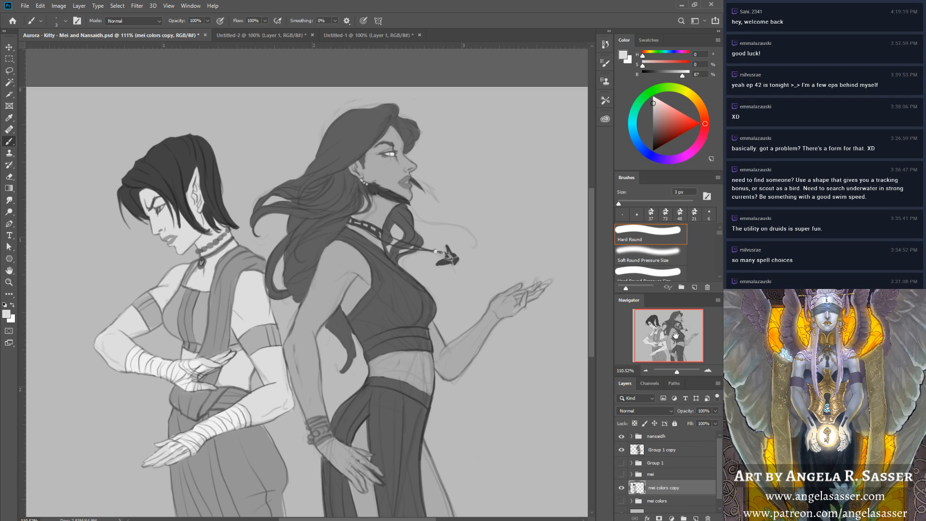
click(656, 450)
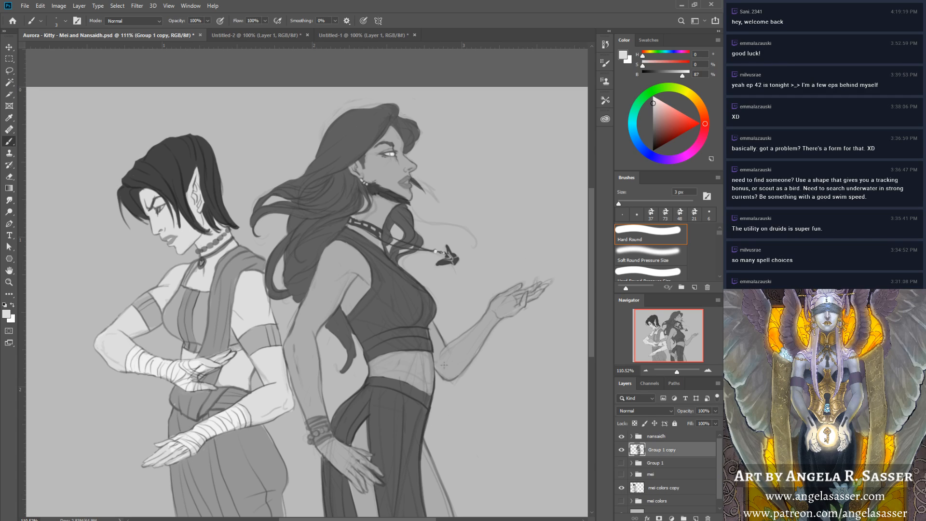
key(alt)
alt+click(319, 419)
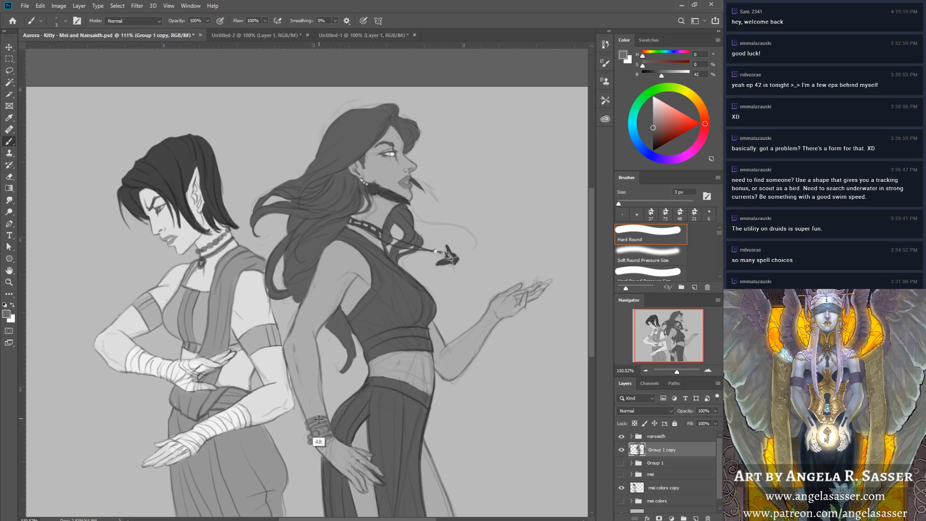
alt+click(319, 419)
drag(657, 137, 654, 142)
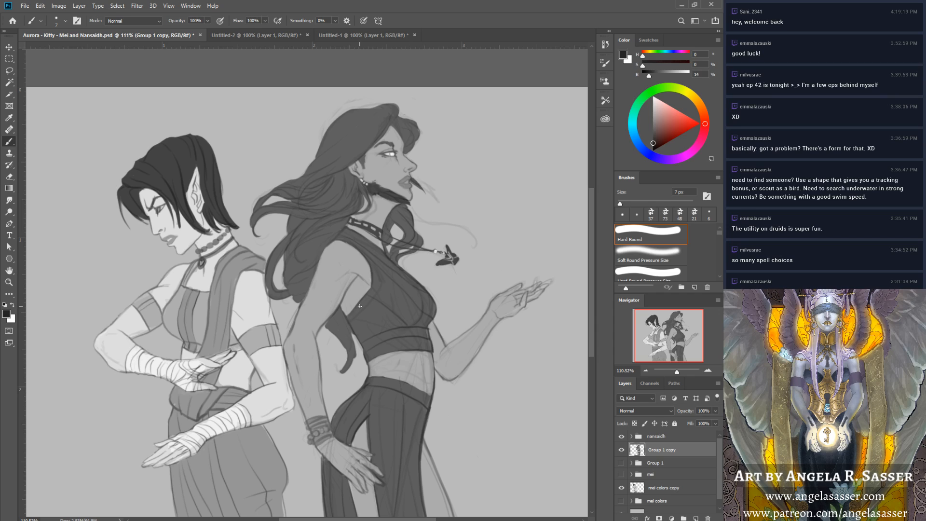
drag(376, 312, 395, 318)
drag(391, 378, 428, 394)
Paint over the patterned choker on the right woman's neck with sampled grey tones, undoing and redoing one stroke.
alt+click(333, 445)
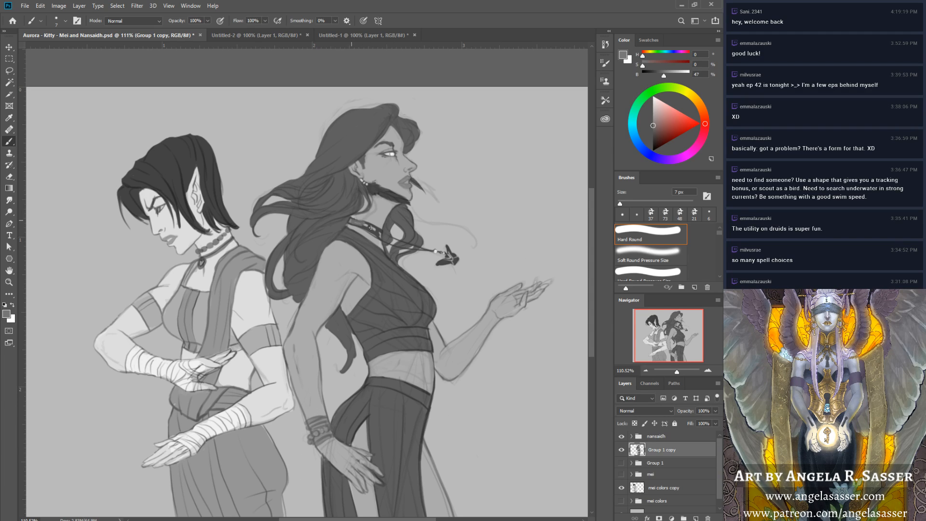
drag(371, 228, 375, 227)
alt+click(351, 221)
alt+click(375, 214)
drag(350, 219, 379, 229)
key(ctrl+z)
mouse_move(350, 224)
mouse_down()
mouse_move(381, 240)
mouse_move(367, 221)
mouse_move(379, 223)
mouse_up()
Block in a bracelet on the right woman's raised wrist with a 10 px brush, using the grey sampled from her other bracelet.
alt+click(364, 250)
alt+click(372, 255)
key(bracketright)
key(bracketright)
key(bracketright)
key(bracketright)
key(bracketright)
key(bracketright)
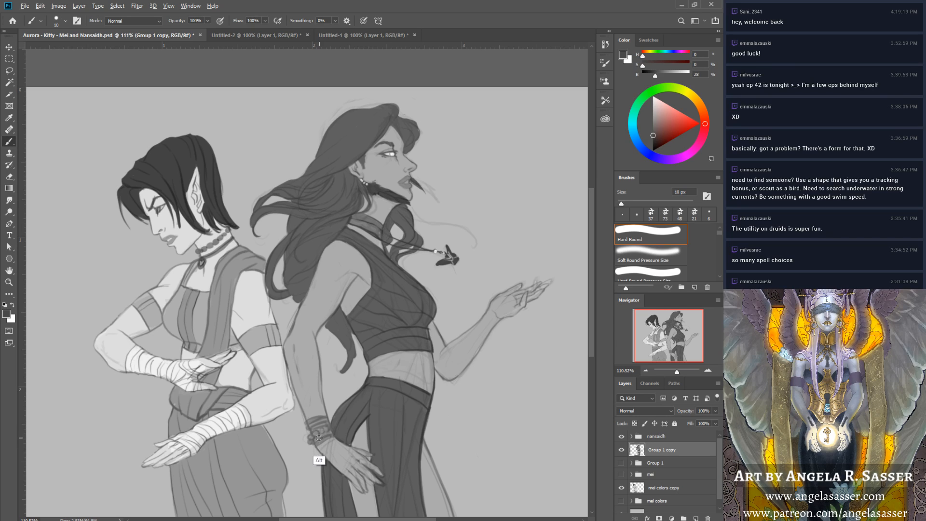
alt+click(325, 428)
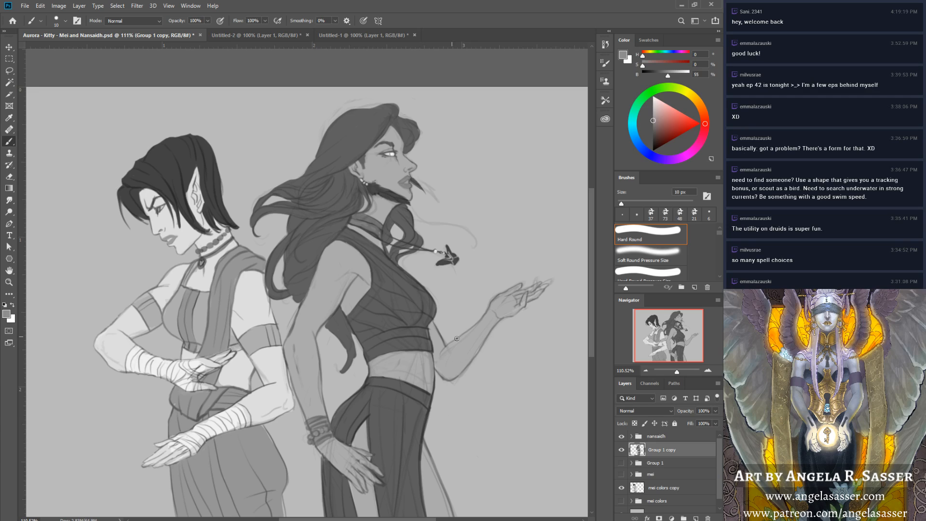
mouse_move(486, 314)
mouse_down()
mouse_move(488, 329)
mouse_move(495, 320)
mouse_move(481, 329)
mouse_move(493, 327)
mouse_up()
click(480, 318)
click(493, 330)
click(497, 327)
Add darker bead details to the raised wrist's bracelet in the sampled bracelet line grey with a 4 px brush.
alt+click(316, 424)
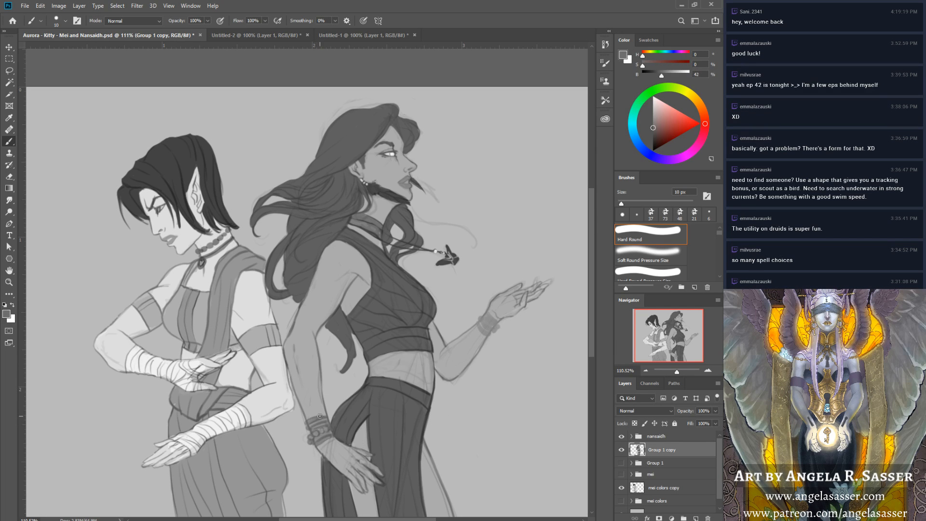
key(bracketleft)
key(bracketleft)
key(bracketleft)
mouse_move(486, 328)
mouse_down()
mouse_move(493, 324)
mouse_move(479, 326)
mouse_up()
drag(483, 329, 494, 330)
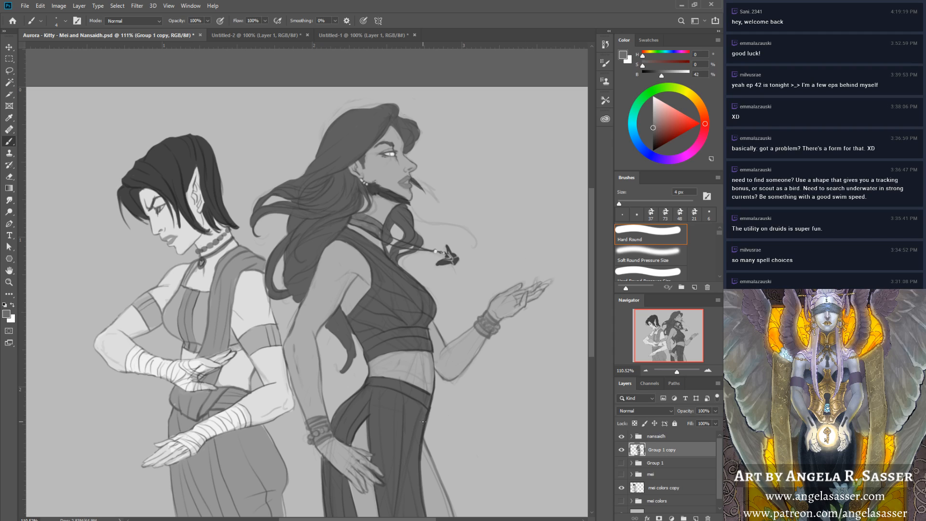
Hide and reshow the nansaidh group to inspect the painting beneath, then sample the grey beside the raised wrist and enlarge the brush.
click(621, 437)
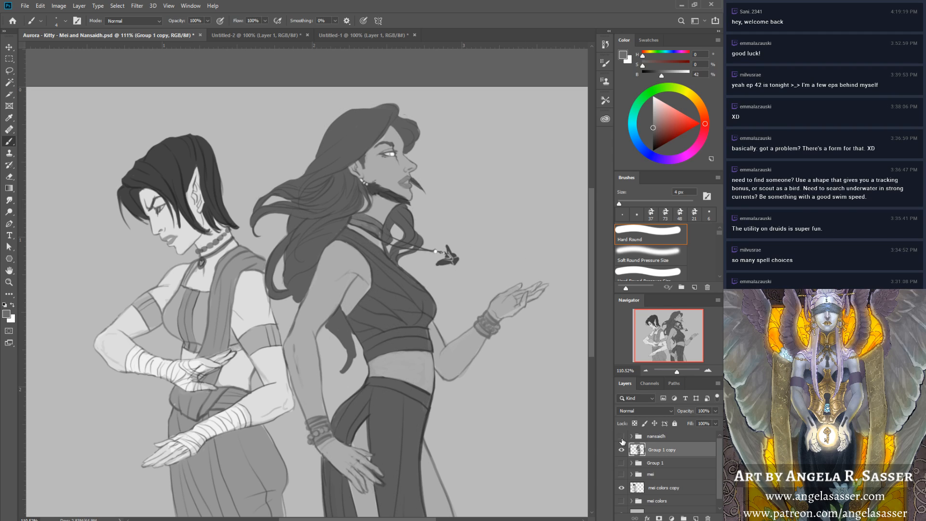
click(621, 436)
alt+click(502, 335)
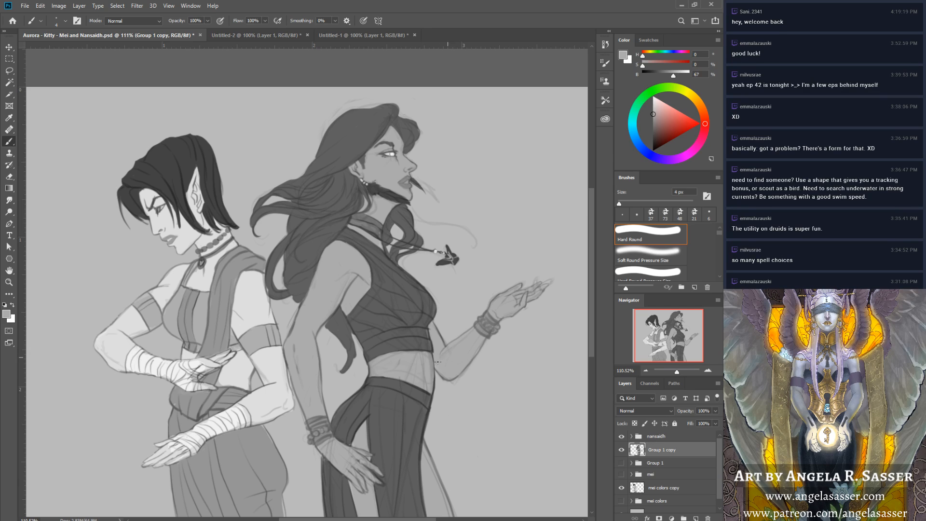
key(bracketright)
key(bracketright)
key(bracketright)
key(bracketright)
key(bracketright)
On the mei colors copy layer, touch up the left woman's hair edge and face with sampled dark and light greys.
click(657, 488)
alt+click(184, 192)
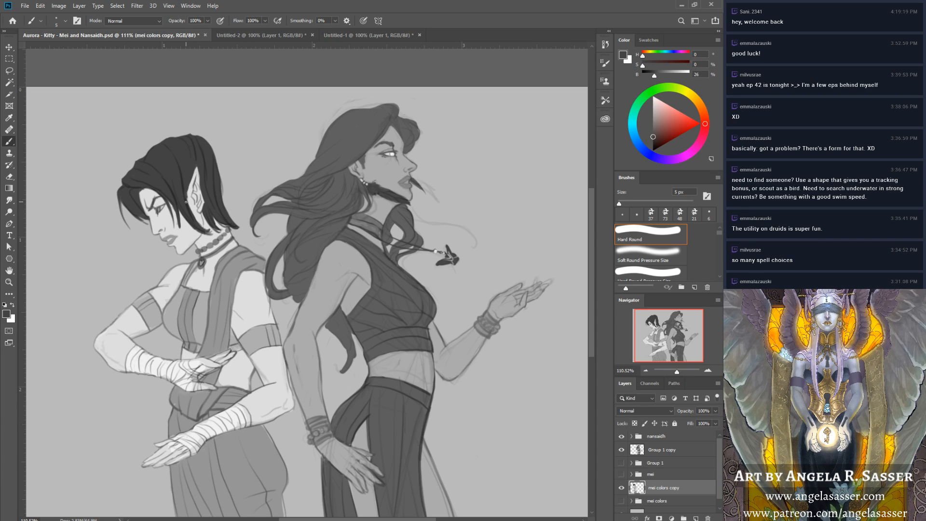
alt+click(186, 200)
alt+click(195, 175)
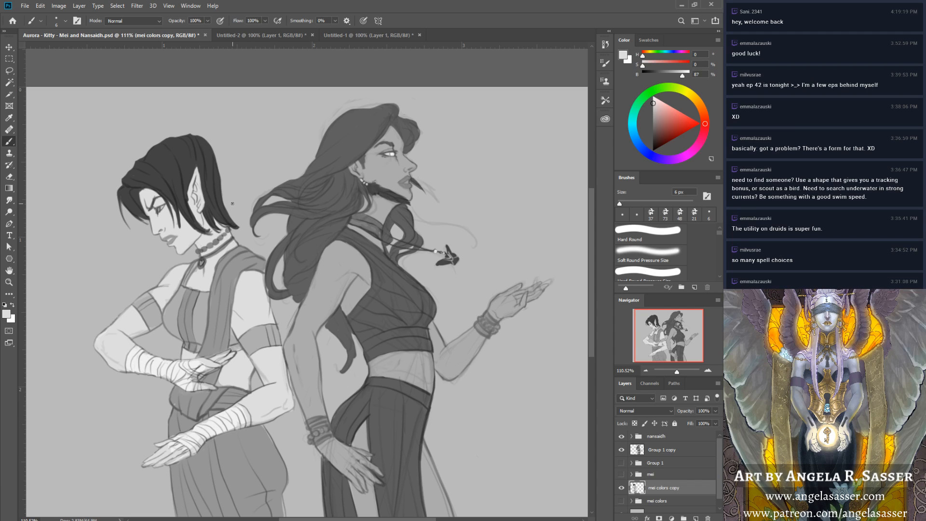
On the Group 1 copy layer, touch up the right woman's clothing with greys sampled from her top and trousers.
click(638, 449)
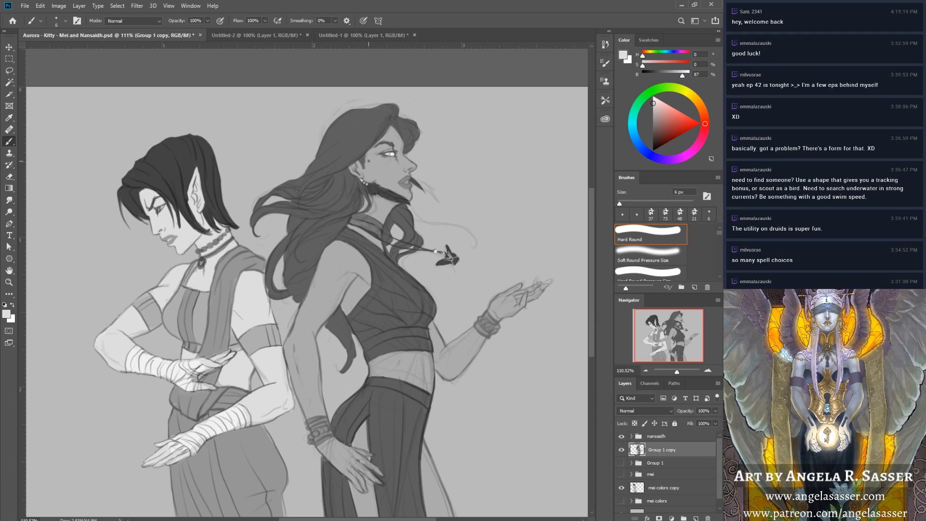
alt+click(372, 250)
alt+click(429, 392)
Toggle the nansaidh group and the Group 1 copy layer to compare them, leaving the nansaidh group hidden.
click(620, 436)
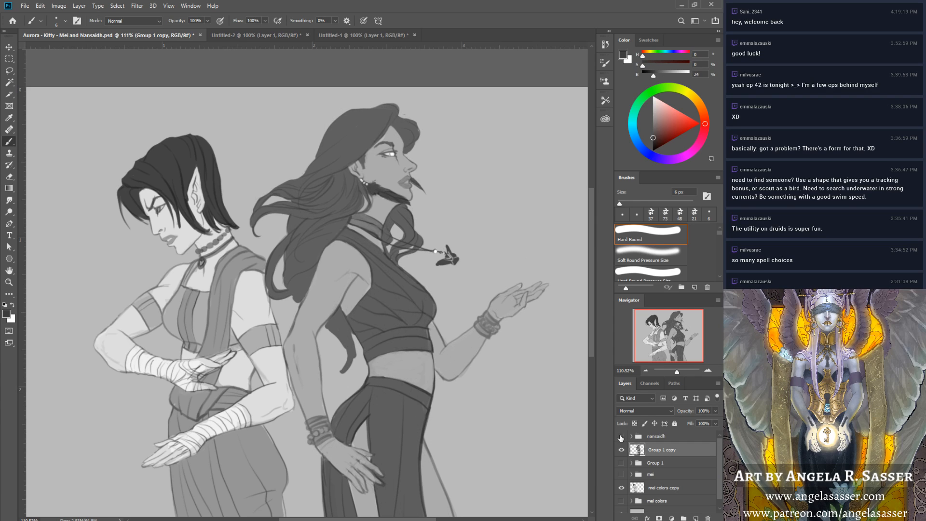
click(620, 436)
click(621, 436)
click(621, 436)
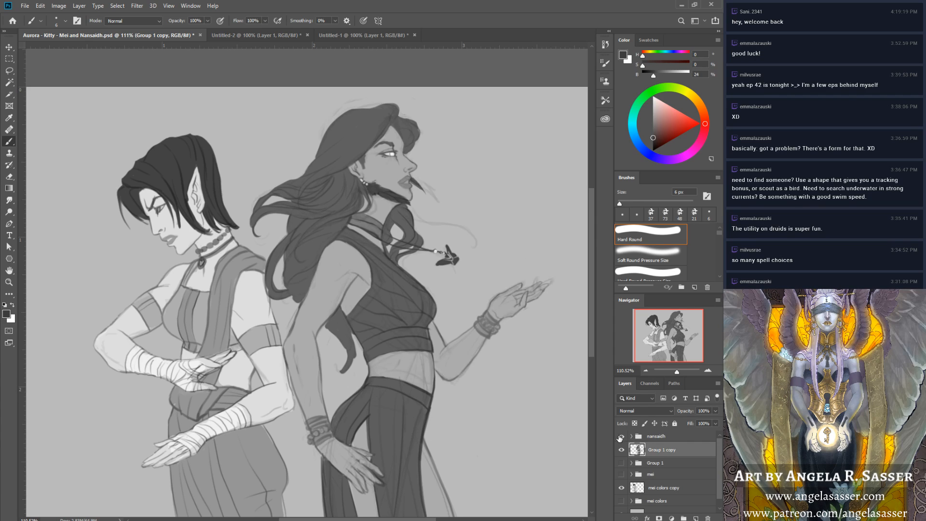
click(620, 437)
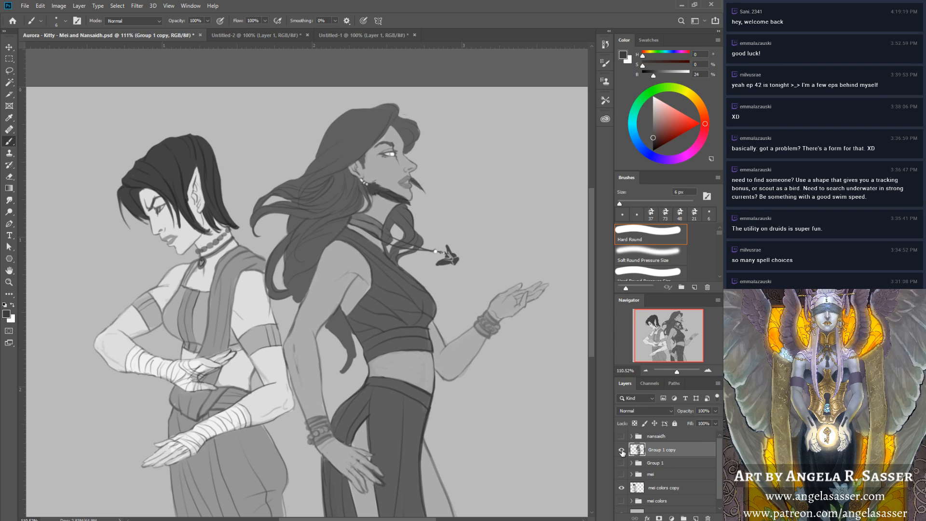
click(622, 450)
click(621, 450)
click(620, 437)
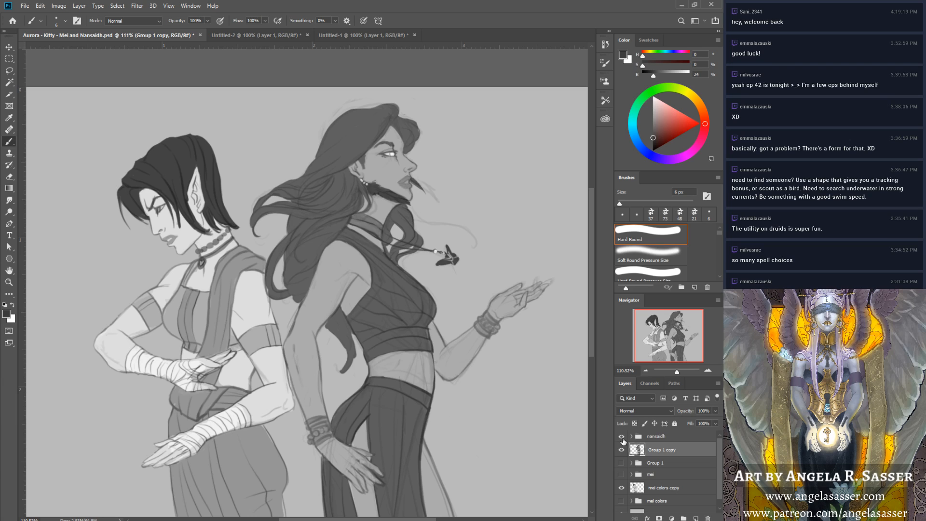
click(622, 435)
Extend a windblown hair strand outward in front of the right woman's neck with a 6 px brush in sampled hair greys.
alt+click(414, 218)
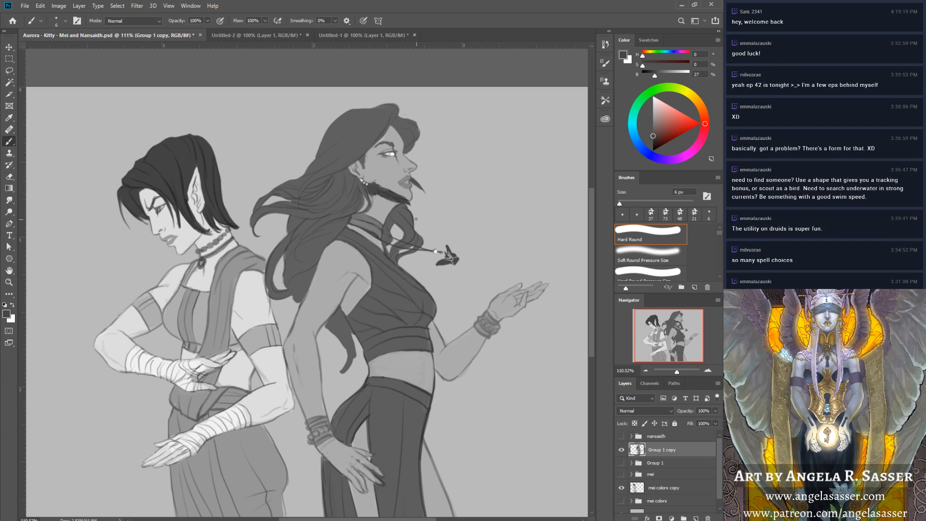
drag(414, 223, 444, 232)
alt+click(406, 213)
drag(429, 225, 441, 228)
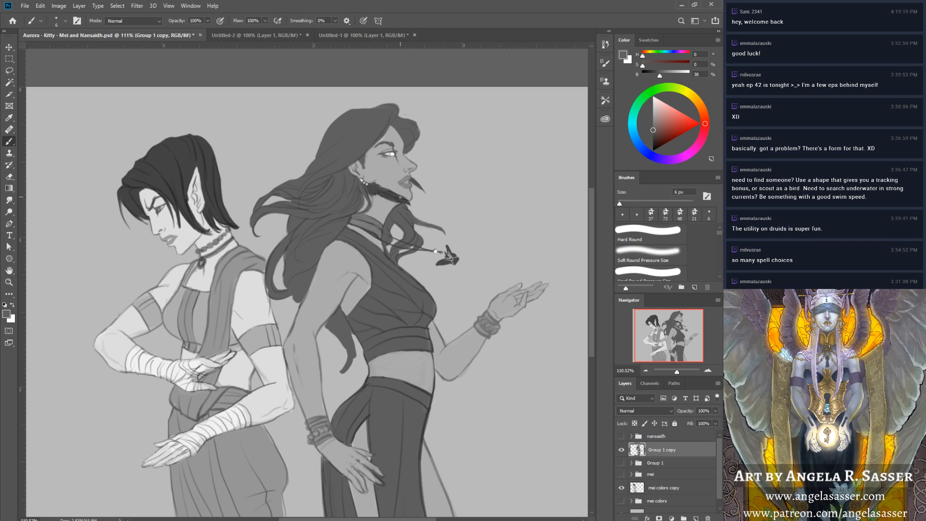
drag(418, 218, 433, 225)
Outline and taper the windblown strand with a 3 px brush, using the dark line grey and hair grey sampled nearby.
alt+click(408, 210)
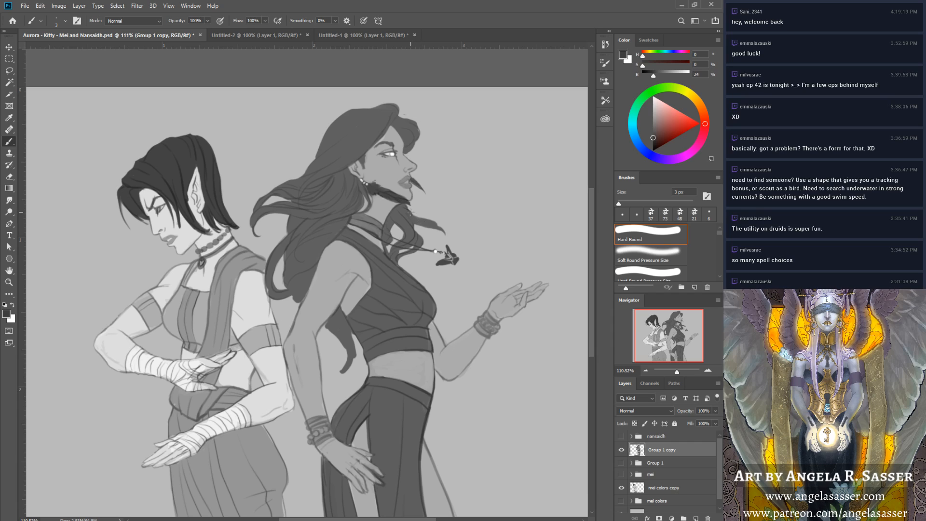
drag(419, 217, 445, 234)
drag(421, 226, 443, 233)
alt+click(423, 224)
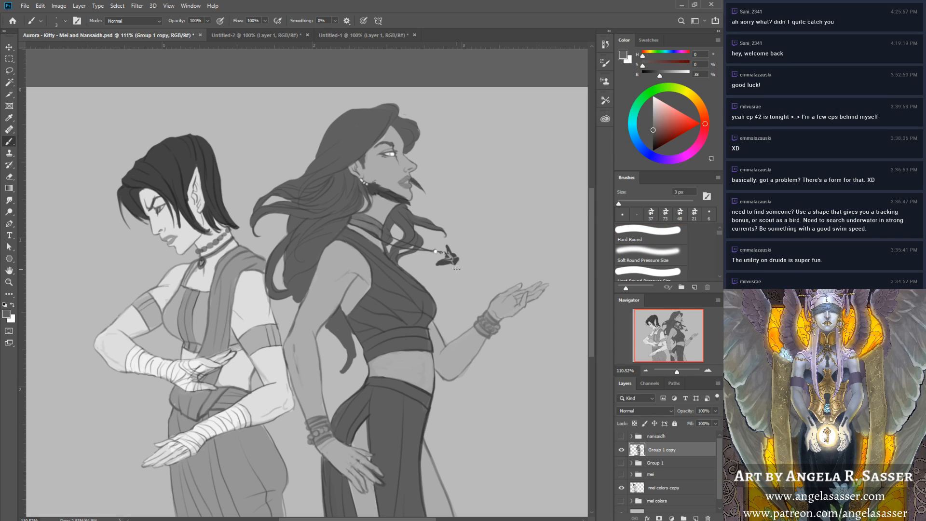
Refine the strand lines behind the right woman's ear with a 3 px brush in greys sampled from her hair.
alt+click(327, 182)
alt+click(334, 178)
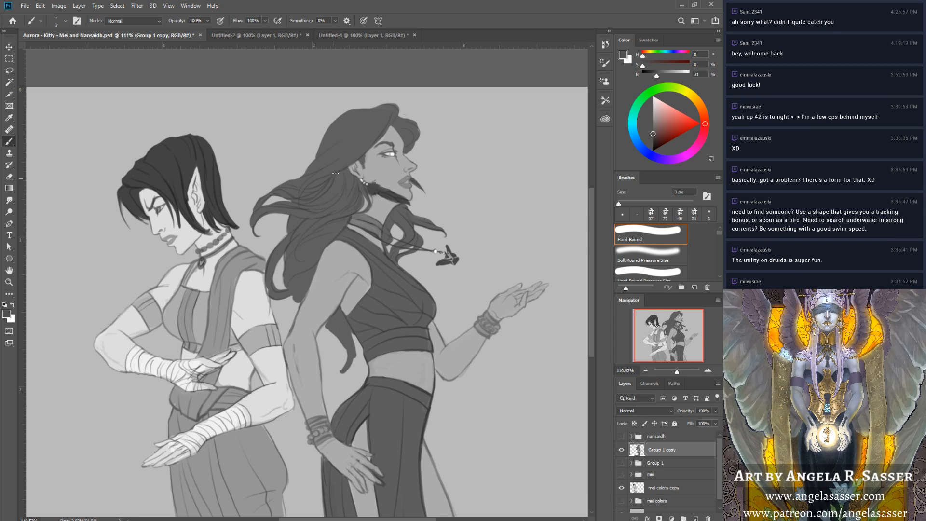
alt+click(327, 180)
Clean up the choker and collar area of the right woman with greys sampled from the choker, skin and lines.
alt+click(368, 228)
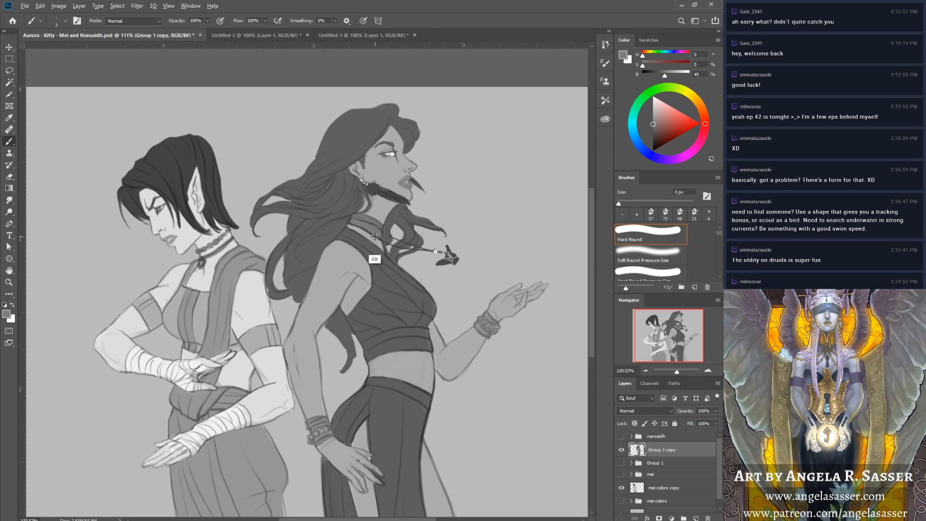
alt+click(375, 257)
alt+click(382, 235)
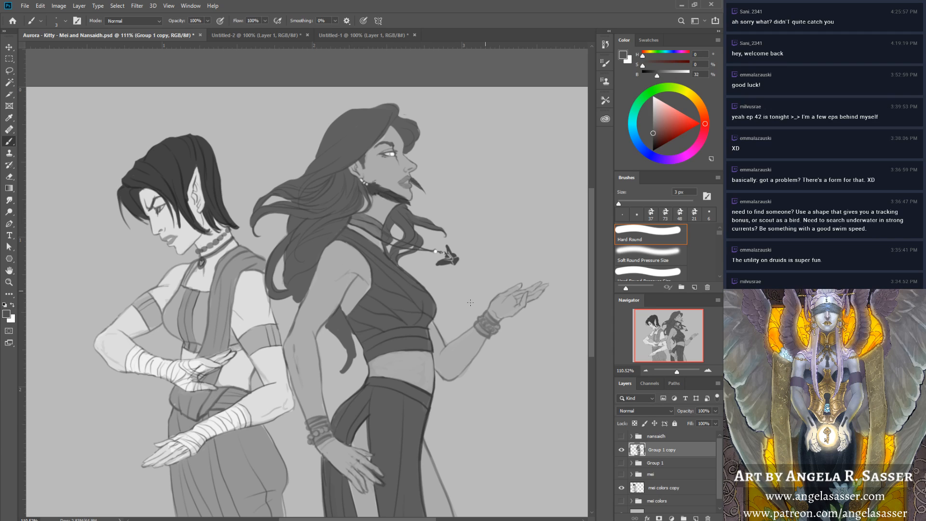
alt+click(366, 231)
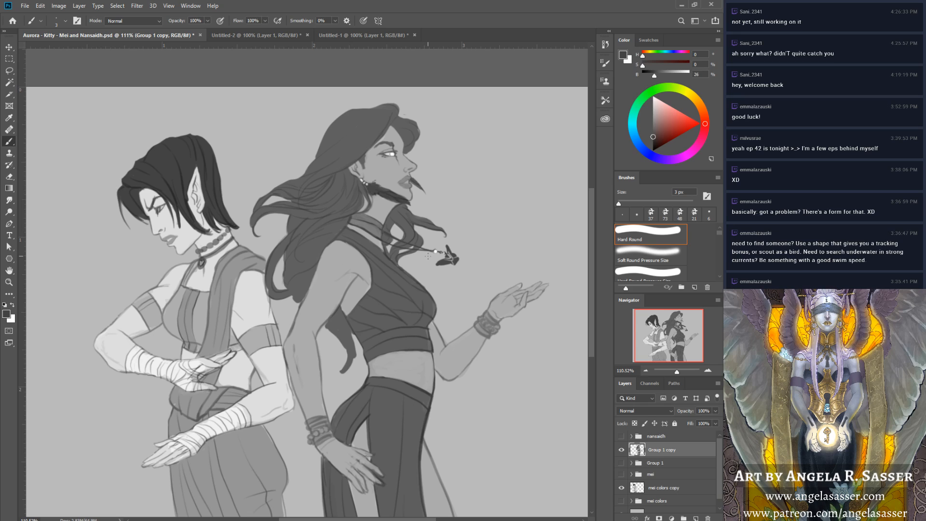
Touch up the right woman's lower hair ends and the lock beneath her arm with sampled greys and a smaller brush.
alt+click(300, 298)
alt+click(280, 272)
alt+click(270, 284)
key([)
drag(325, 327, 342, 341)
Enlarge the brush to 10 px and sample the base grey of the lock beneath the arm for filling the hair.
key(bracketright)
key(bracketright)
key(bracketright)
key(bracketright)
key(bracketright)
key(bracketright)
alt+click(330, 325)
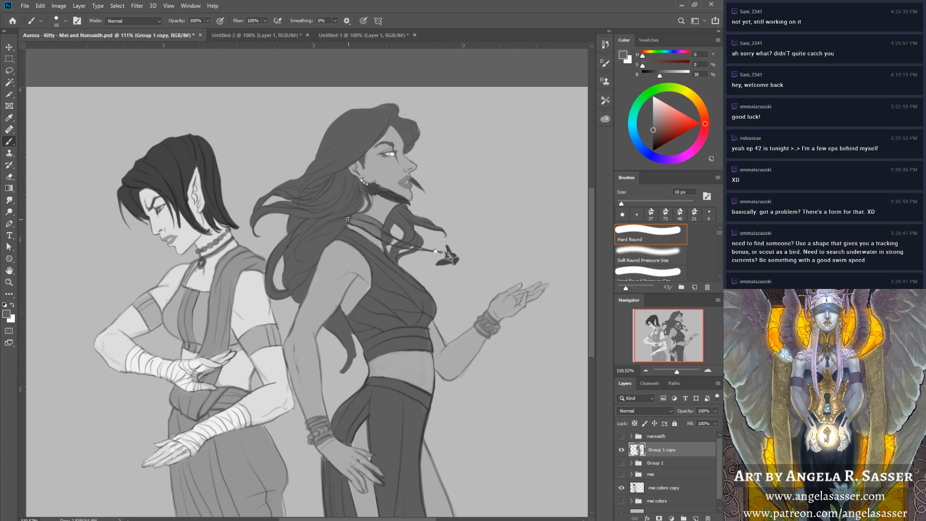
Refine the hair beside the right woman's choker with a smaller brush, sampling greys from the hair and its lines.
key(bracketleft)
key(bracketleft)
key(bracketleft)
alt+click(351, 241)
key(bracketleft)
key(bracketleft)
key(bracketleft)
key(bracketleft)
key(bracketleft)
alt+click(308, 229)
alt+click(351, 217)
Rework the outline and curled tip of the lock beneath the right woman's arm with a 7 px dark grey brush.
key(bracketright)
key(bracketright)
key(bracketright)
mouse_move(344, 346)
mouse_down()
mouse_move(333, 376)
mouse_move(322, 367)
mouse_move(341, 355)
mouse_move(339, 373)
mouse_move(352, 362)
mouse_move(330, 292)
mouse_move(357, 355)
mouse_move(347, 322)
mouse_up()
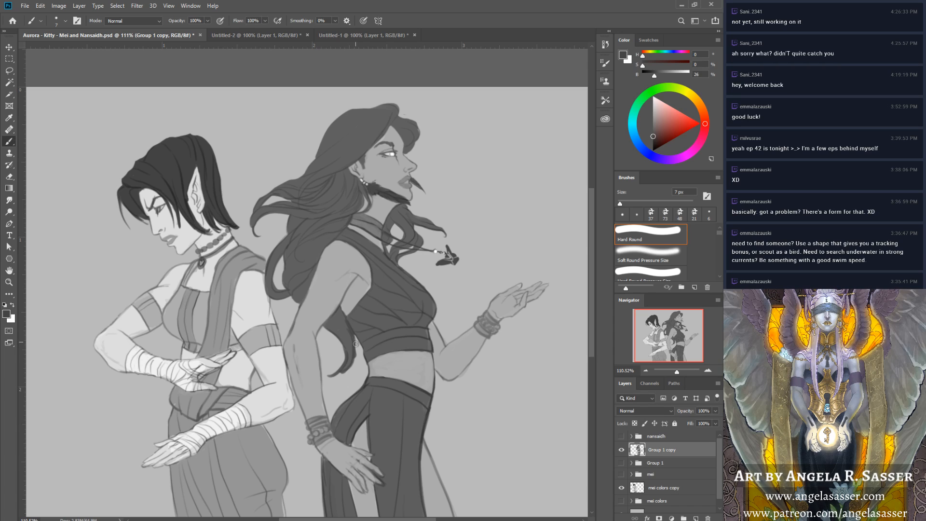
key(grave)
drag(328, 373, 341, 347)
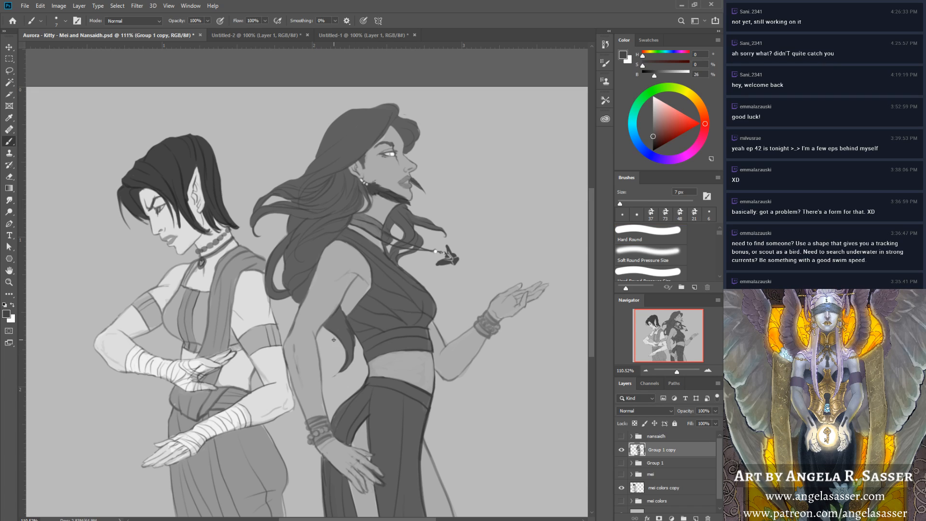
key(grave)
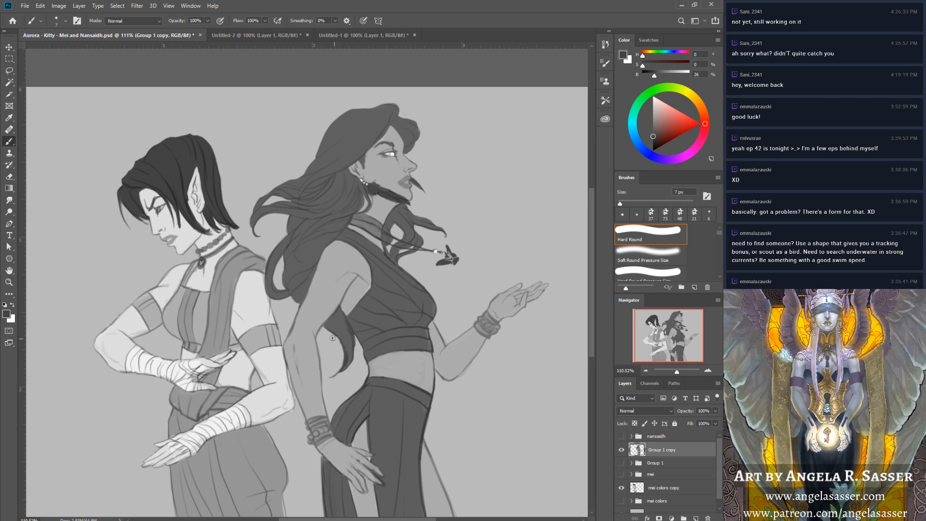
Reduce the brush to 5 px and draw a dark strand line down the lock beneath the right woman's arm.
key([)
key(.)
drag(391, 124, 362, 156)
key(bracketleft)
key(bracketleft)
key(bracketleft)
key(bracketleft)
key(bracketleft)
drag(342, 325, 351, 347)
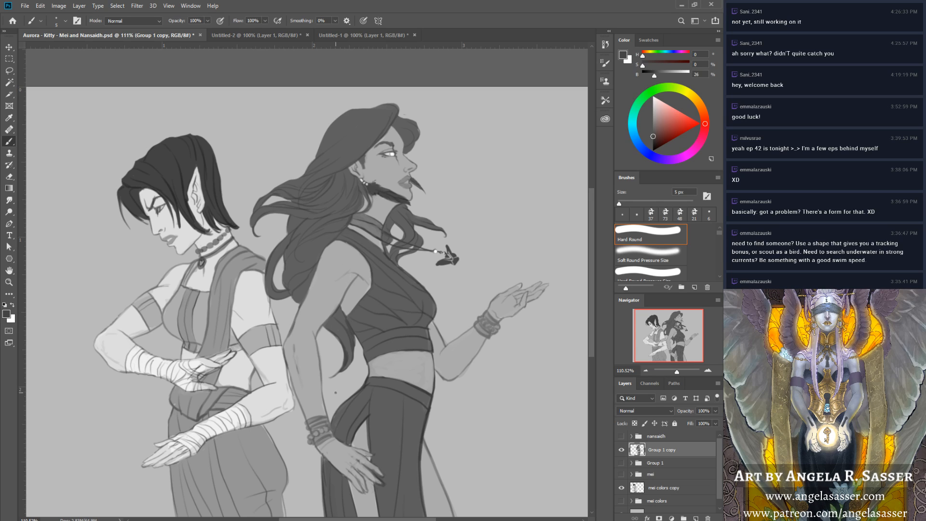
Fill out the inner edge and curled tip of the under-arm lock with a 5 px brush in sampled hair greys.
alt+click(344, 325)
mouse_move(329, 333)
mouse_down()
mouse_move(342, 360)
mouse_move(336, 370)
mouse_up()
alt+click(290, 248)
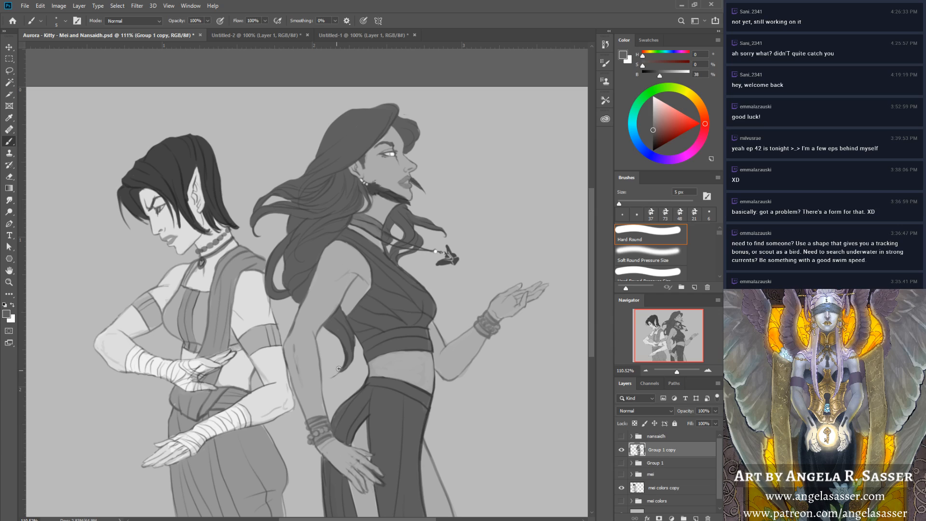
key([)
alt+click(344, 342)
drag(343, 367, 332, 376)
Clean up the edges of the right woman's lowered hand with greys sampled from her skin and trousers.
alt+click(354, 460)
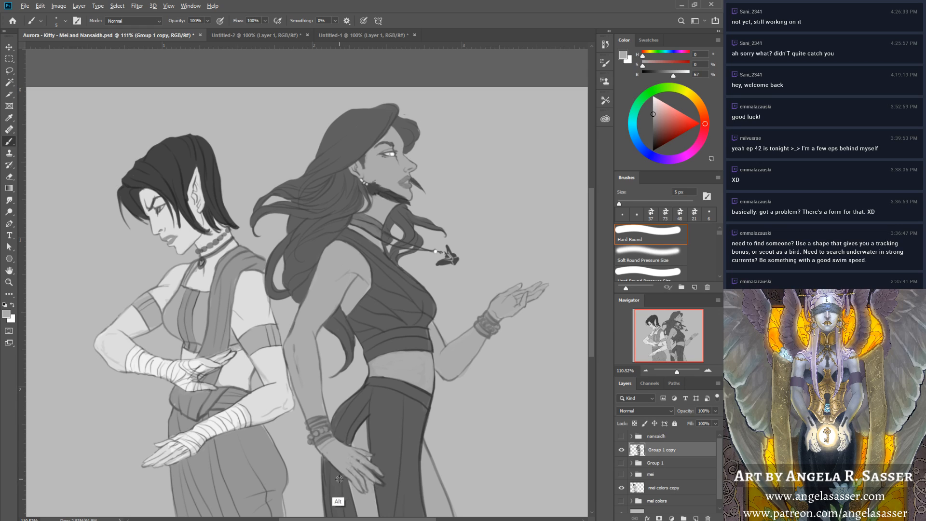
alt+click(338, 501)
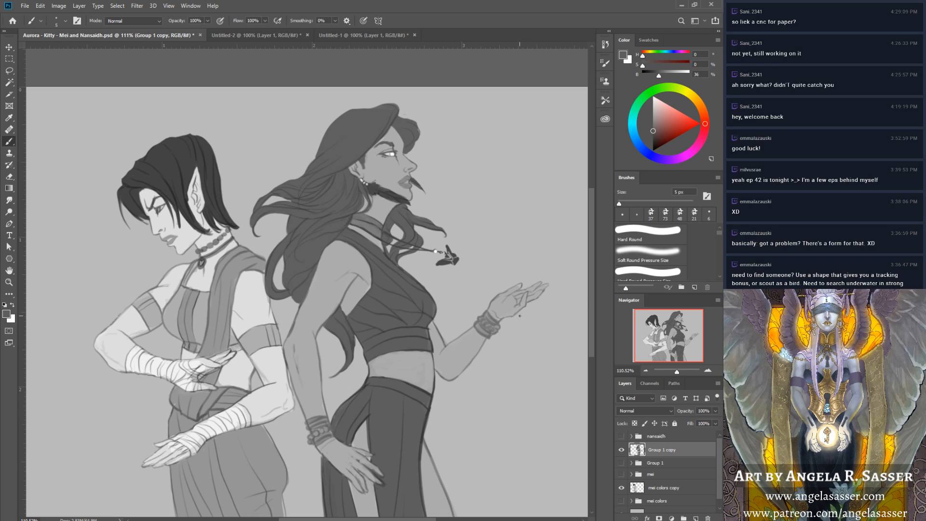
Clean up the fingertips of the raised hand with sampled skin, background and line greys, using a 3 px brush.
alt+click(518, 286)
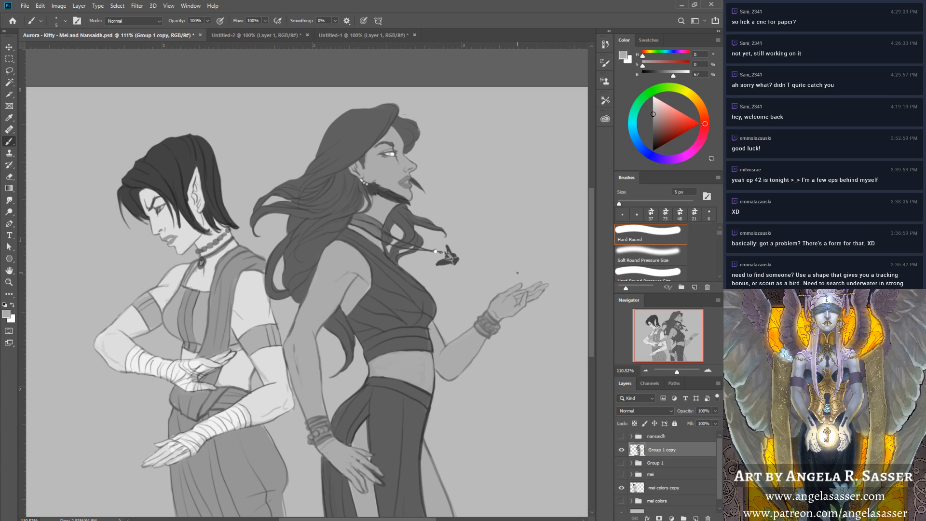
drag(676, 371, 679, 372)
drag(670, 335, 674, 320)
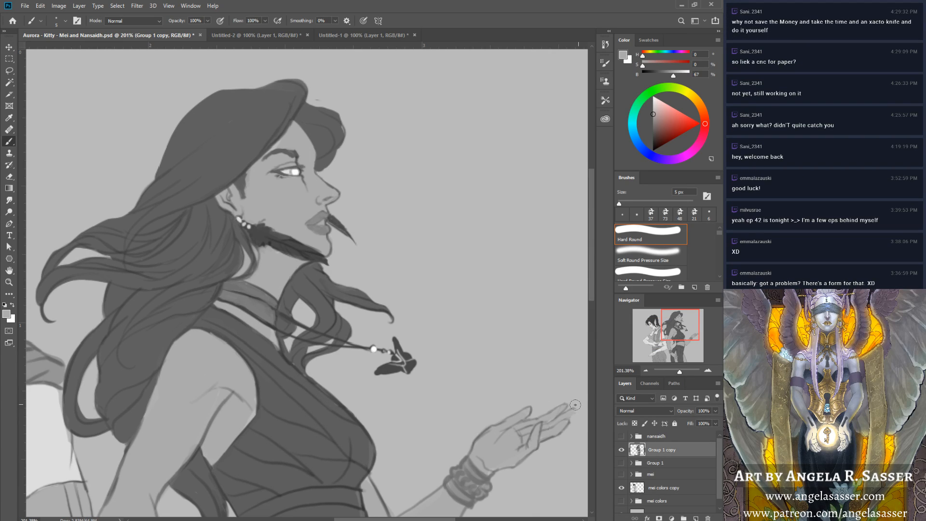
drag(575, 405, 569, 401)
alt+click(478, 436)
alt+click(554, 437)
alt+click(223, 305)
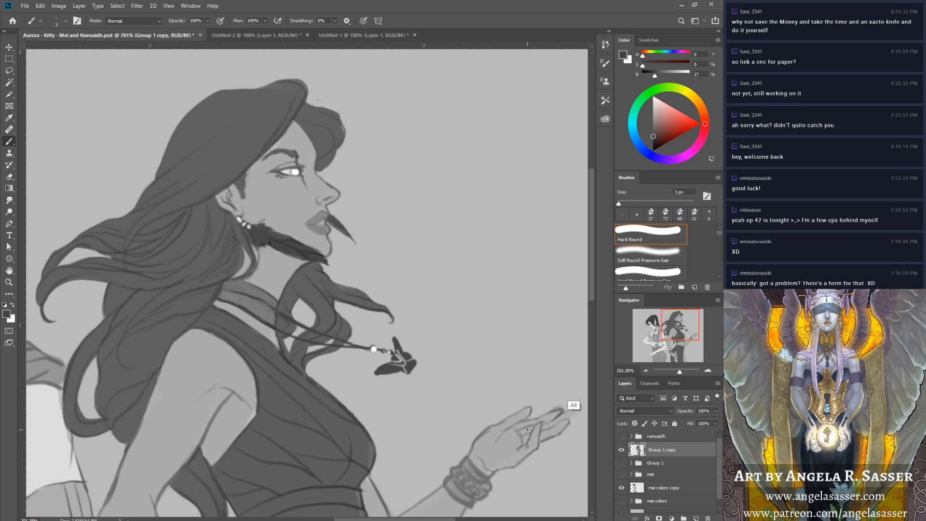
alt+click(551, 416)
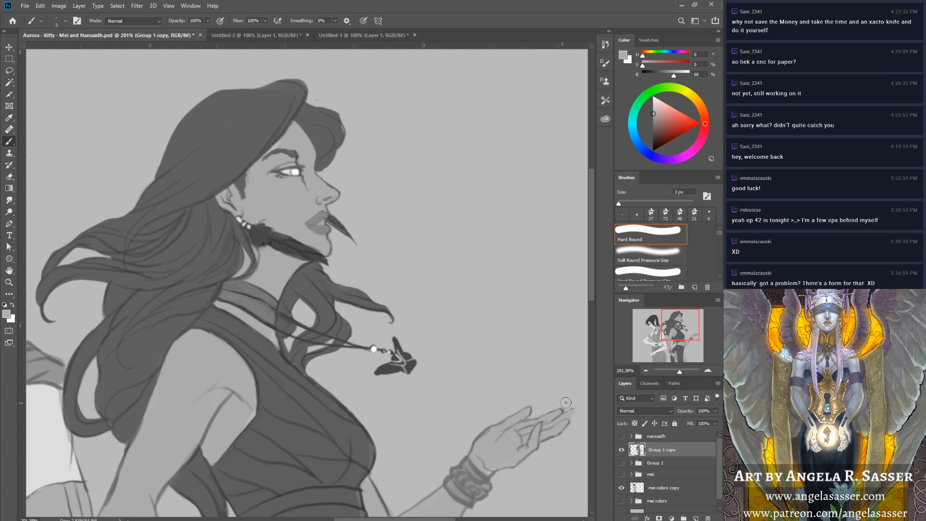
key([)
Finish the outlines and tips of the raised hand's fingers with a 3 px brush in sampled line and skin greys.
drag(660, 327, 664, 328)
alt+click(495, 416)
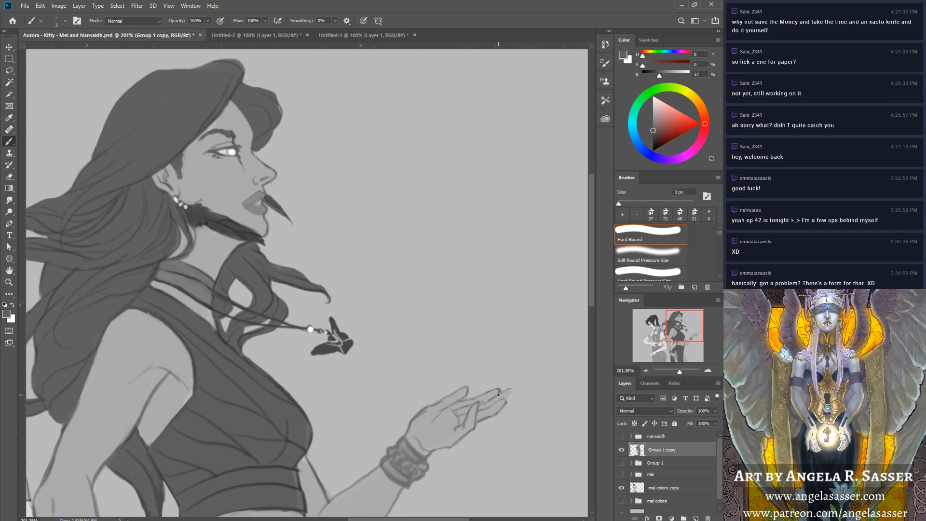
drag(511, 393, 506, 399)
alt+click(423, 425)
alt+click(256, 262)
alt+click(489, 403)
alt+click(479, 418)
Toggle the Group 1 copy layer to check it, then draw a dark pattern line on the choker with a 2 px brush.
alt+click(176, 269)
click(621, 449)
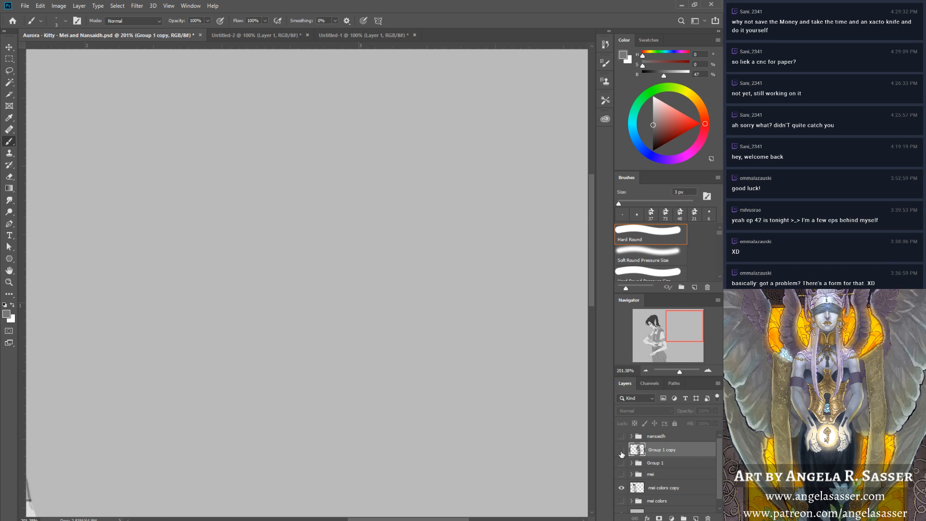
click(621, 450)
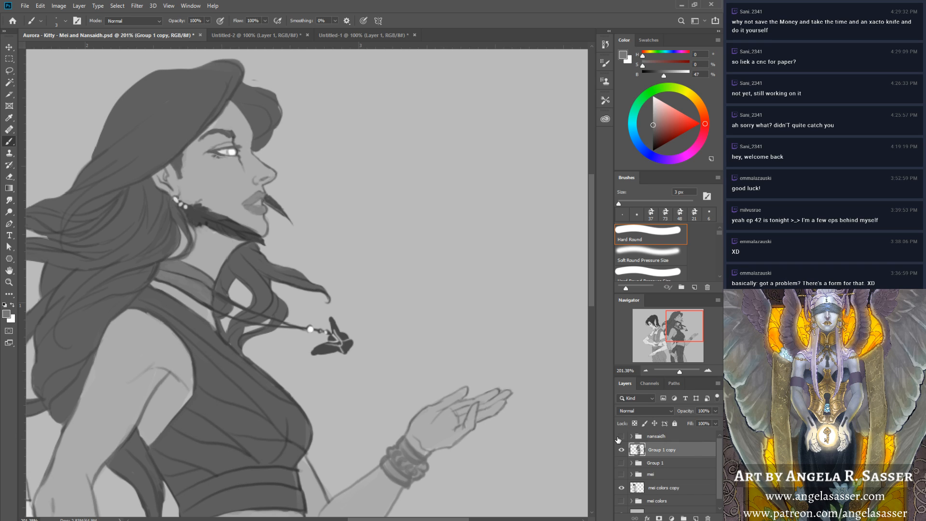
alt+click(189, 279)
alt+click(176, 277)
alt+click(207, 306)
drag(182, 275, 200, 293)
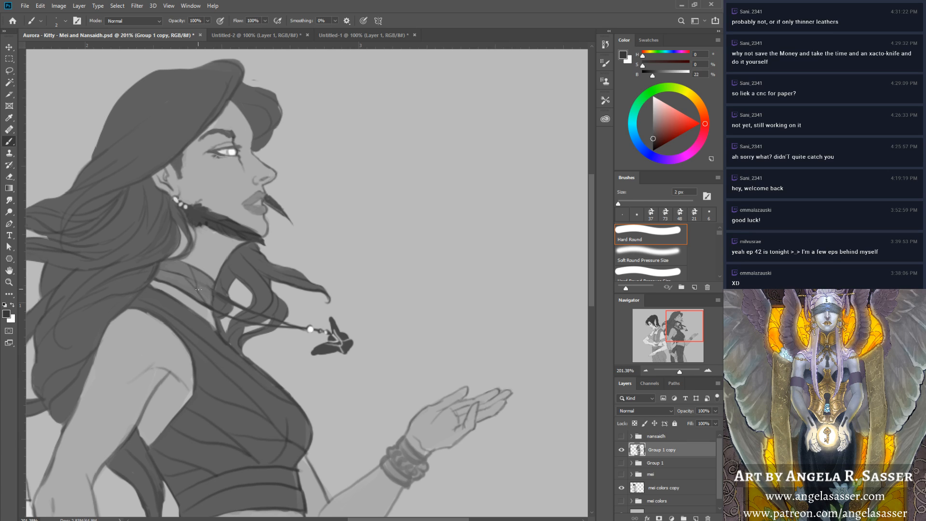
Add more pattern lines along both parts of the right woman's choker with a 2 px brush in sampled greys.
alt+click(182, 273)
alt+click(181, 304)
alt+click(201, 249)
drag(200, 271, 206, 289)
drag(165, 272, 176, 285)
Clean up the neckline edge of the right woman's top with a 2 px brush in sampled skin and line greys.
drag(213, 329, 185, 303)
alt+click(172, 313)
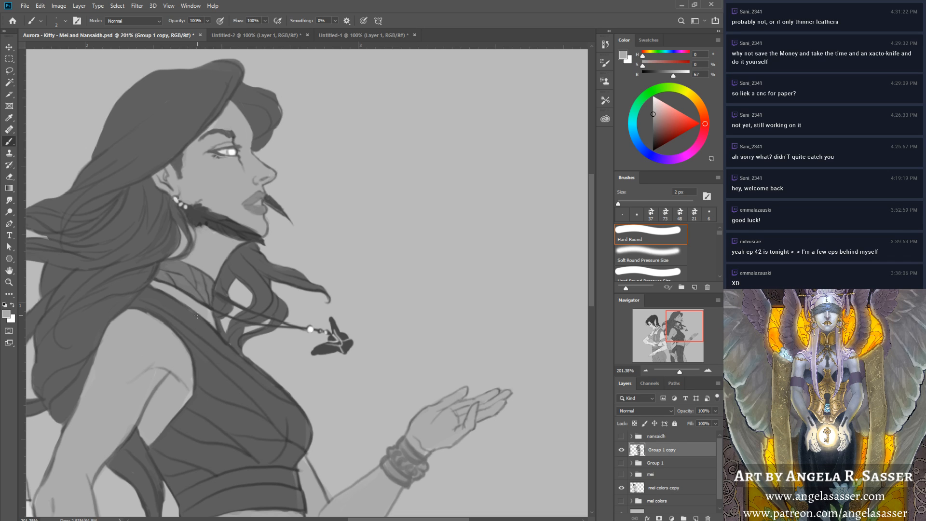
alt+click(212, 325)
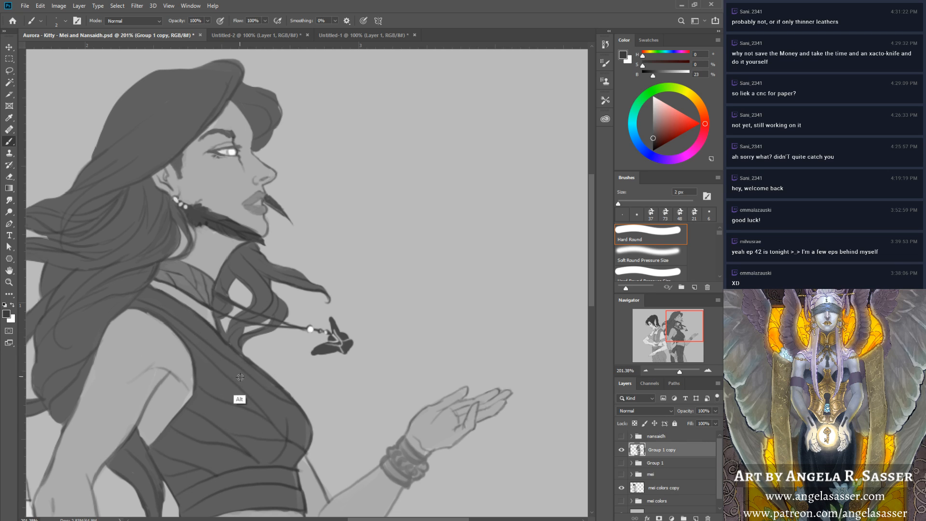
Paint a dark trim along the top's neckline with an 8 px brush, darkening the sampled fabric grey to 26% brightness.
click(226, 351)
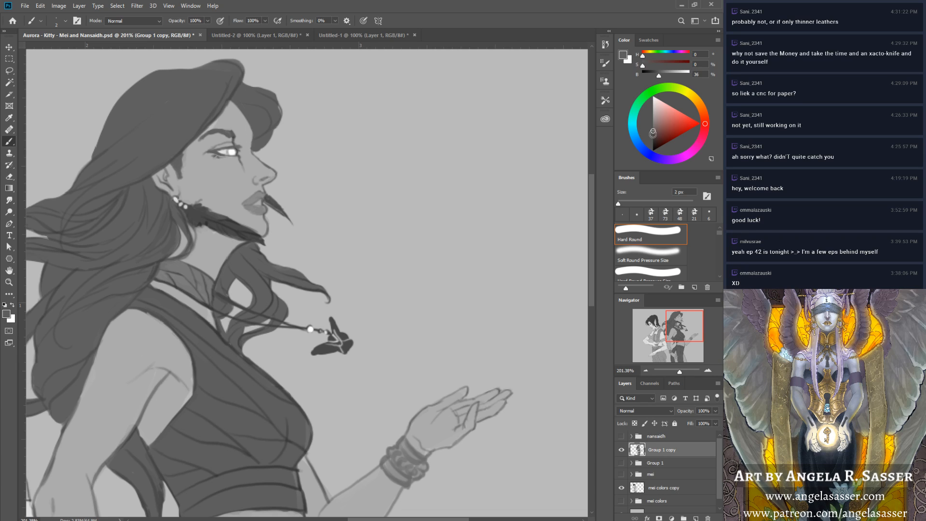
click(652, 136)
key(bracketright)
key(bracketright)
key(bracketright)
key(bracketright)
key(bracketright)
key(bracketright)
mouse_move(146, 298)
mouse_down()
mouse_move(175, 310)
mouse_move(140, 299)
mouse_move(150, 290)
mouse_move(150, 303)
mouse_move(176, 306)
mouse_move(203, 333)
mouse_move(164, 308)
mouse_move(210, 336)
mouse_move(199, 322)
mouse_move(238, 361)
mouse_move(196, 330)
mouse_move(282, 396)
mouse_move(239, 357)
mouse_up()
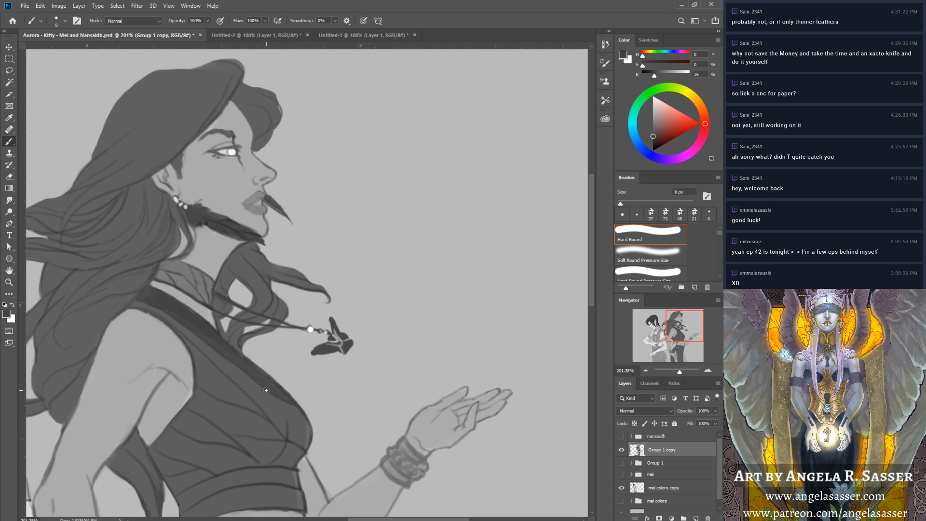
Darken the hem band of the right woman's top with the 8 px brush at 26% brightness.
drag(684, 329, 679, 332)
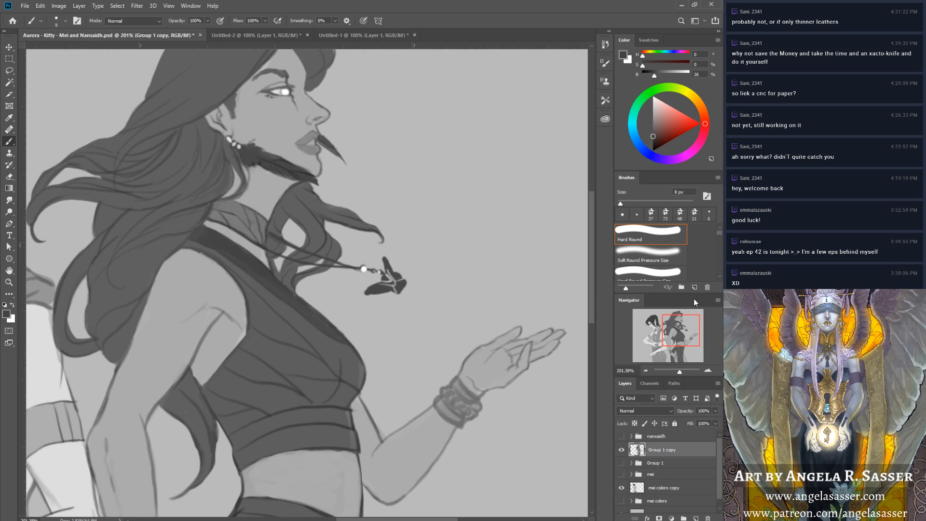
mouse_move(269, 427)
mouse_down()
mouse_move(237, 448)
mouse_move(277, 426)
mouse_move(238, 435)
mouse_move(297, 420)
mouse_move(269, 421)
mouse_move(305, 411)
mouse_move(235, 438)
mouse_move(297, 416)
mouse_move(329, 415)
mouse_move(271, 425)
mouse_move(347, 418)
mouse_up()
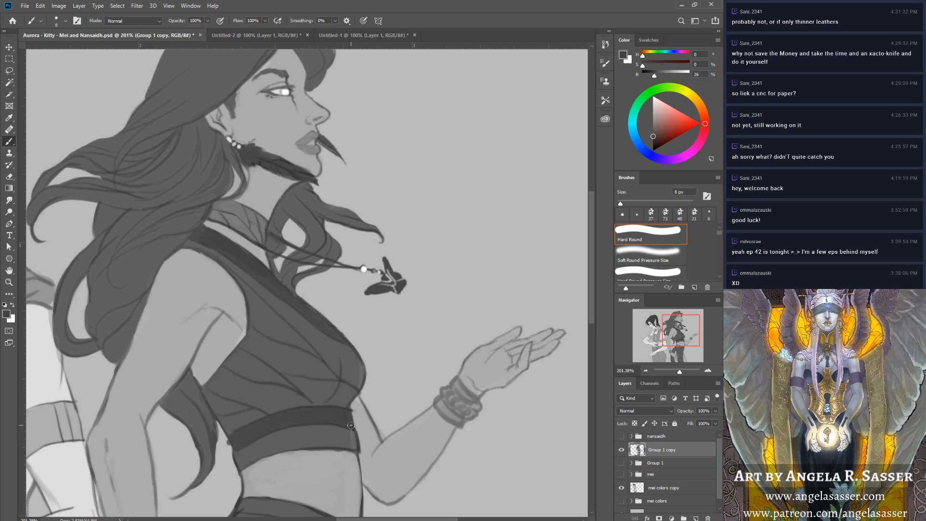
click(225, 437)
drag(674, 316, 670, 322)
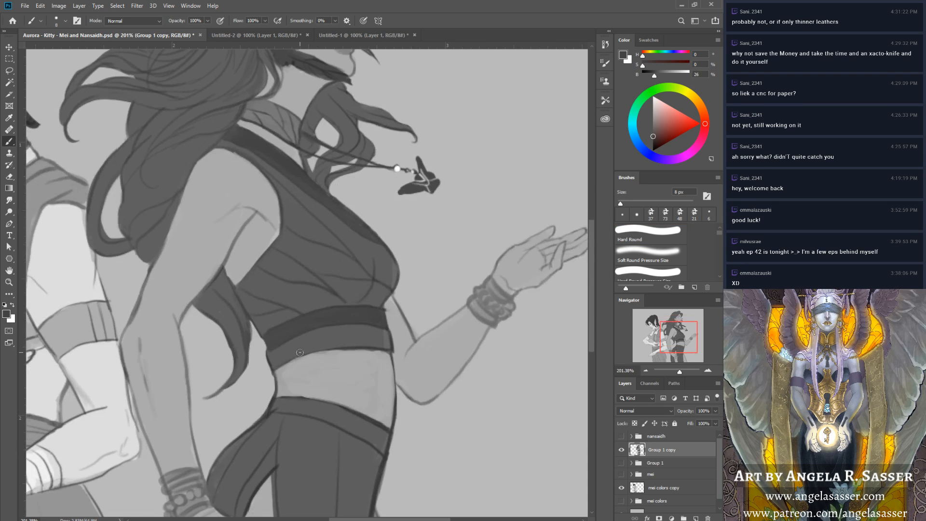
key(r)
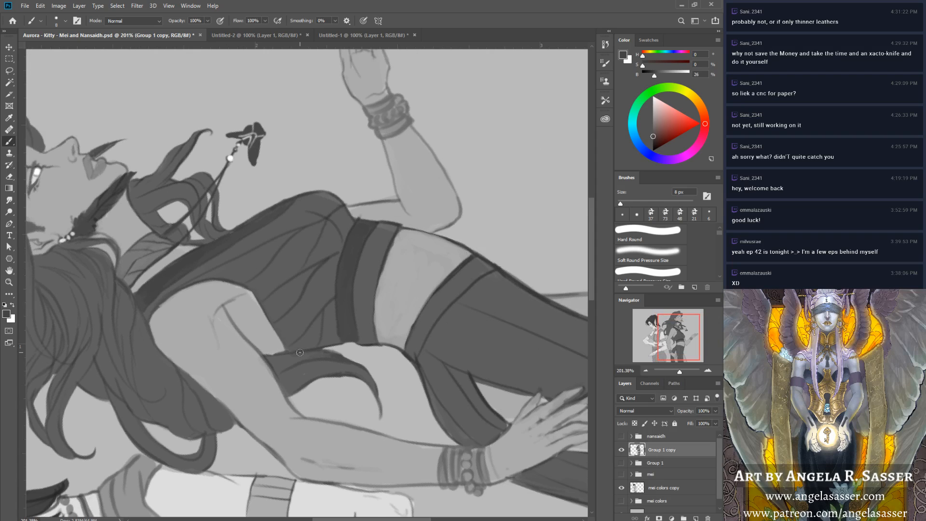
mouse_move(369, 219)
mouse_down()
mouse_move(365, 299)
mouse_move(373, 237)
mouse_move(359, 277)
mouse_move(359, 255)
mouse_move(362, 309)
mouse_move(357, 275)
mouse_move(368, 336)
mouse_move(372, 322)
mouse_move(378, 336)
mouse_move(372, 283)
mouse_move(369, 302)
mouse_move(385, 226)
mouse_move(377, 246)
mouse_move(370, 226)
mouse_move(365, 254)
mouse_move(388, 222)
mouse_up()
key(e)
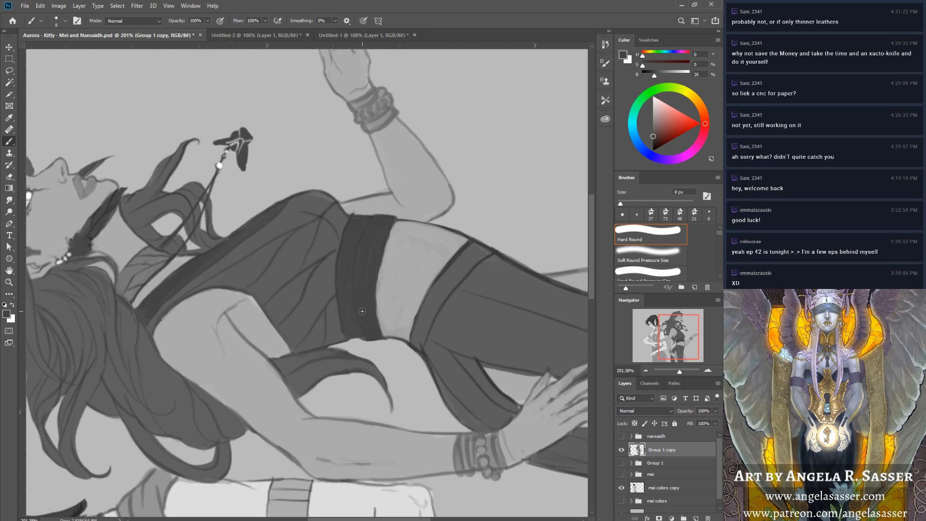
Paint the waistband of the right woman's trousers in the same 26% dark grey with the 8 px brush.
scroll(363, 311, down, 5)
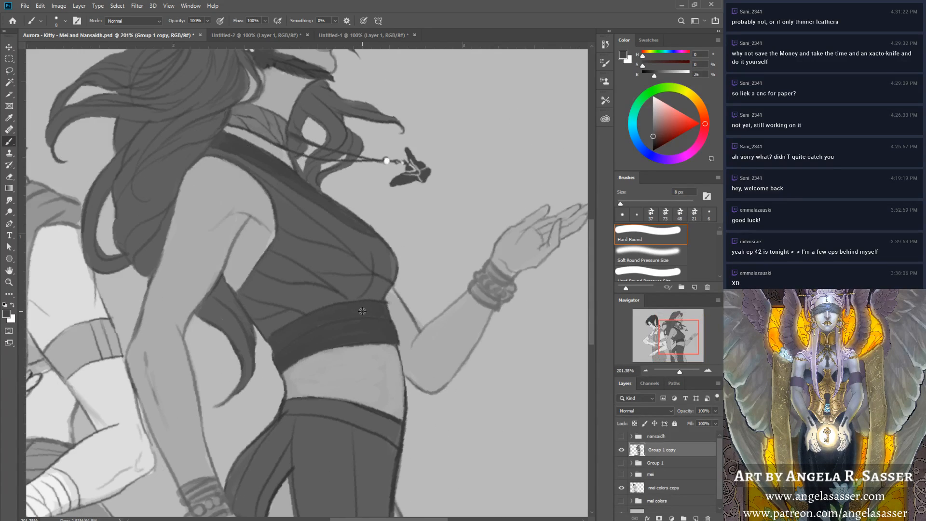
scroll(362, 311, down, 3)
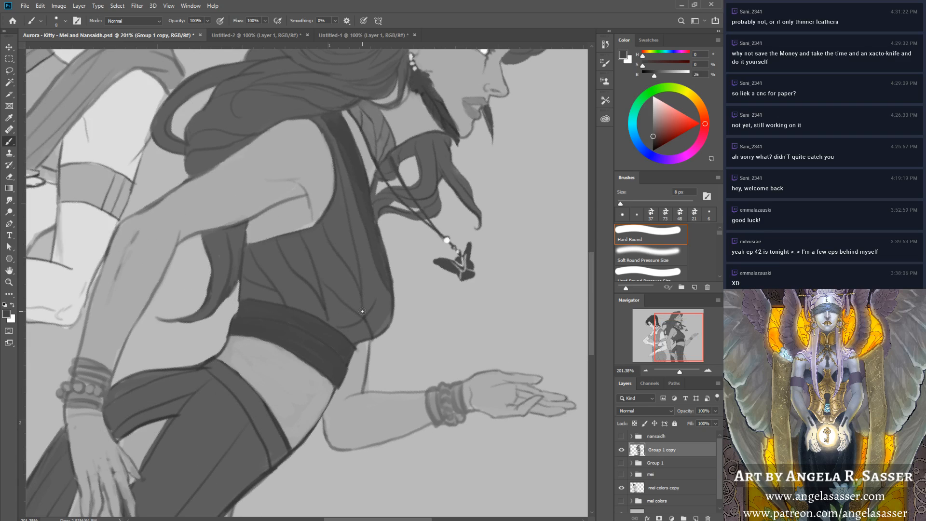
mouse_move(212, 370)
mouse_down()
mouse_move(253, 402)
mouse_move(253, 409)
mouse_move(236, 391)
mouse_move(271, 449)
mouse_move(272, 427)
mouse_move(243, 382)
mouse_move(272, 422)
mouse_move(274, 464)
mouse_move(281, 442)
mouse_move(284, 450)
mouse_move(266, 423)
mouse_up()
key(r)
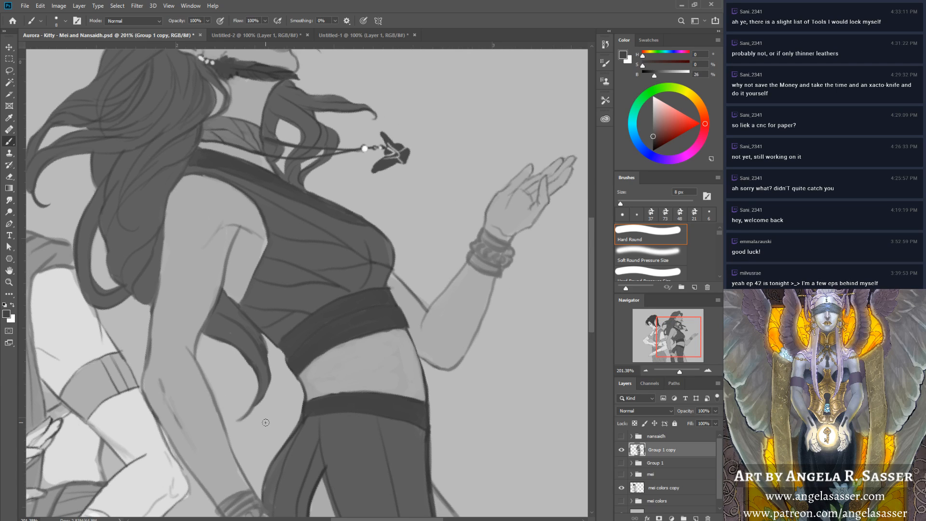
Darken the inner edge of the trousers' rear leg, above and below the hanging hand, with the 8 px brush.
key(r)
drag(674, 336, 670, 347)
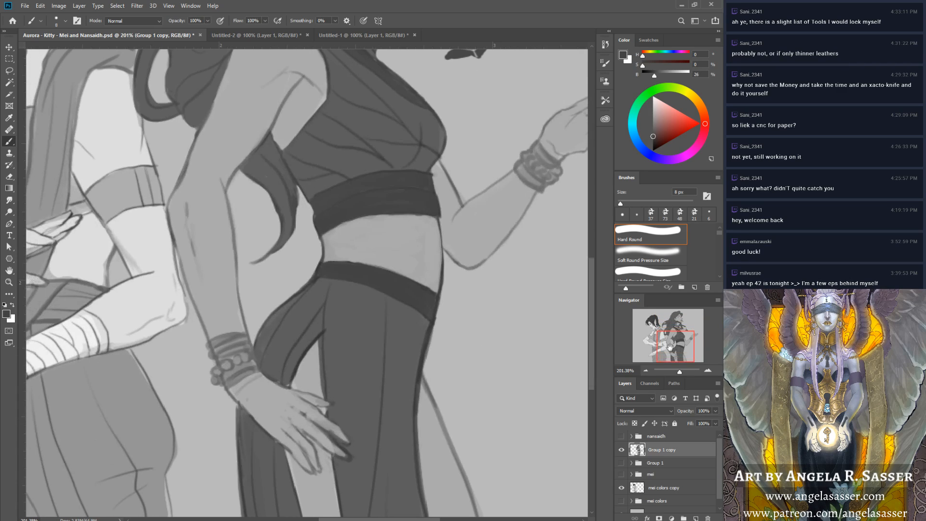
key(r)
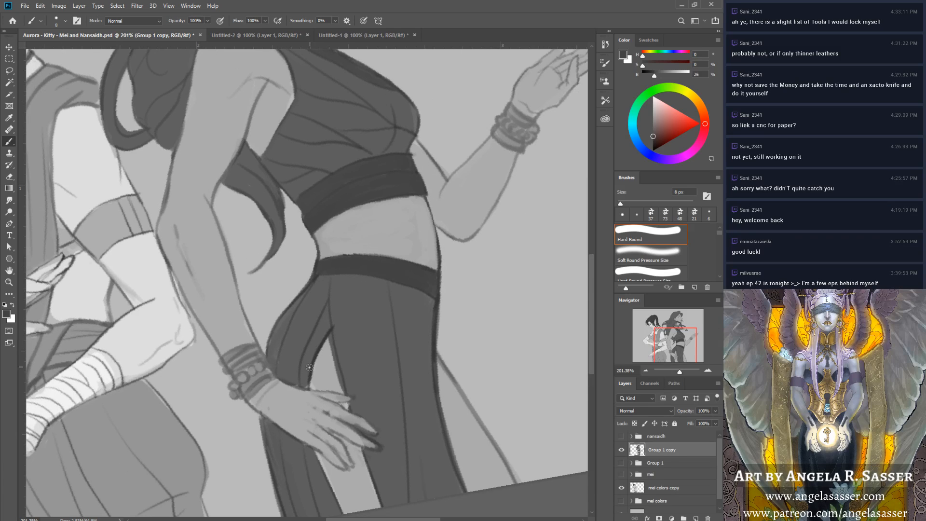
mouse_move(309, 368)
mouse_down()
mouse_move(301, 385)
mouse_move(328, 311)
mouse_up()
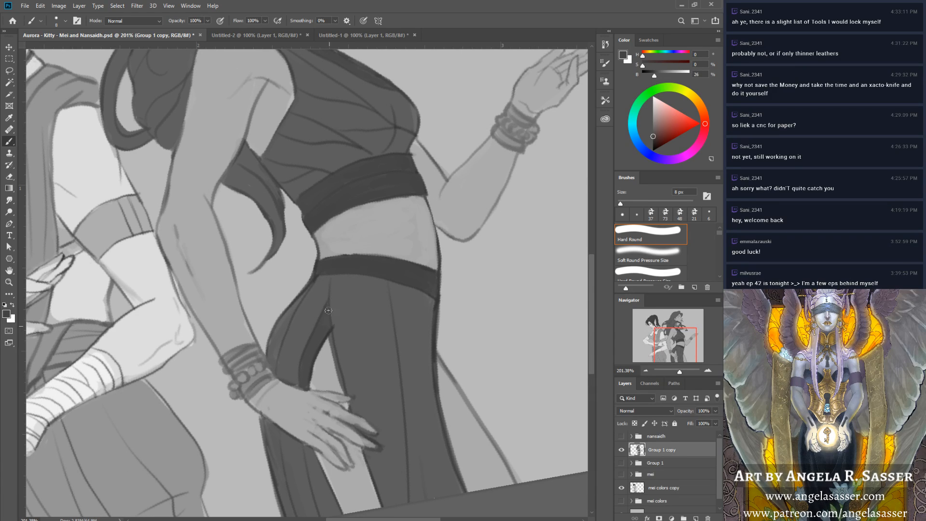
mouse_move(308, 448)
mouse_down()
mouse_move(330, 517)
mouse_move(313, 459)
mouse_up()
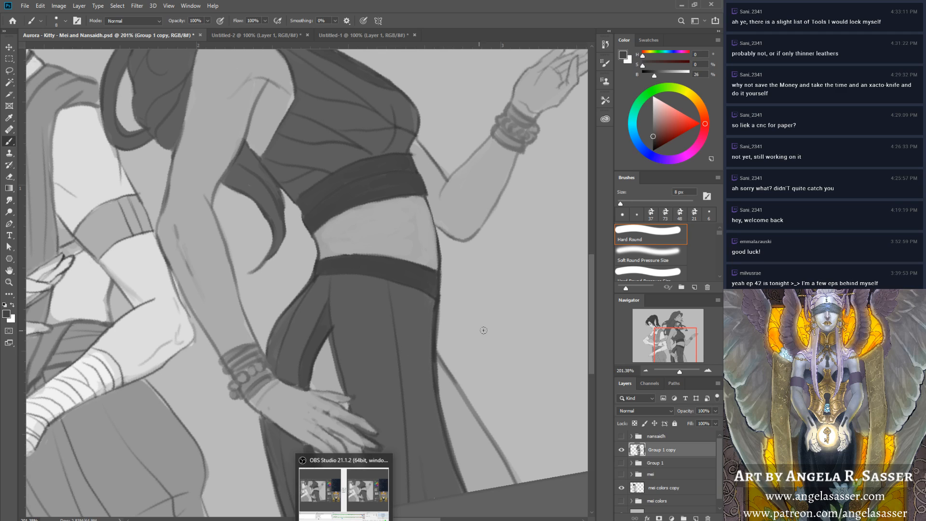
key(super)
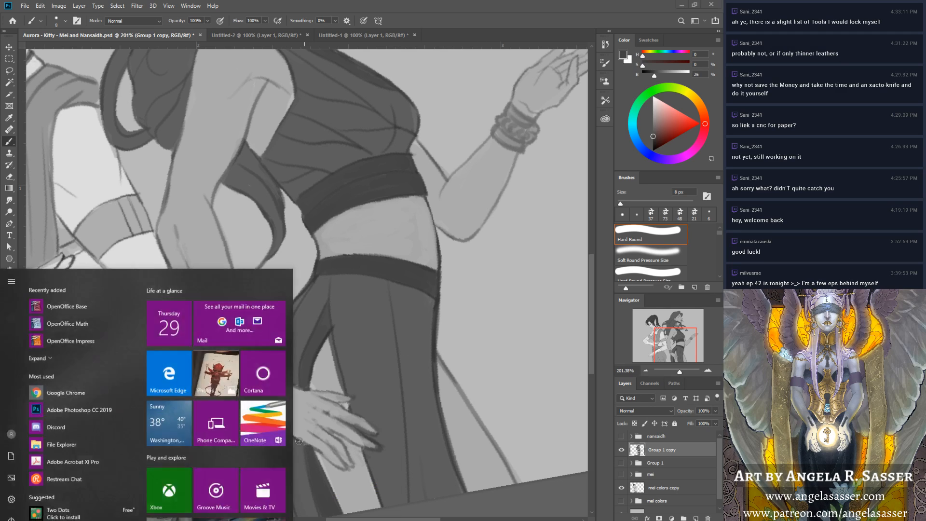
key(super)
drag(312, 448, 333, 463)
Touch up the edges around the hanging hand and rear trouser leg with a 5 px brush in sampled skin, line and fabric greys.
key([)
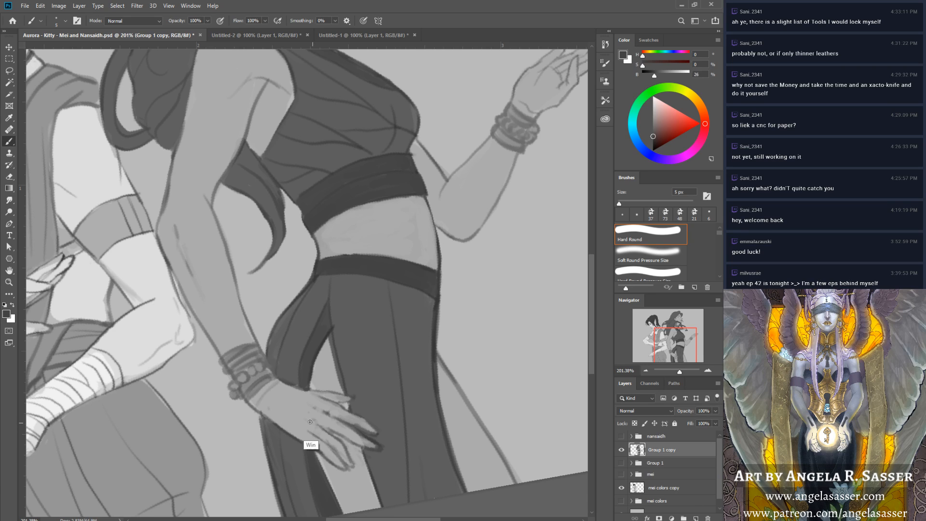
key(super)
key(super)
alt+click(262, 411)
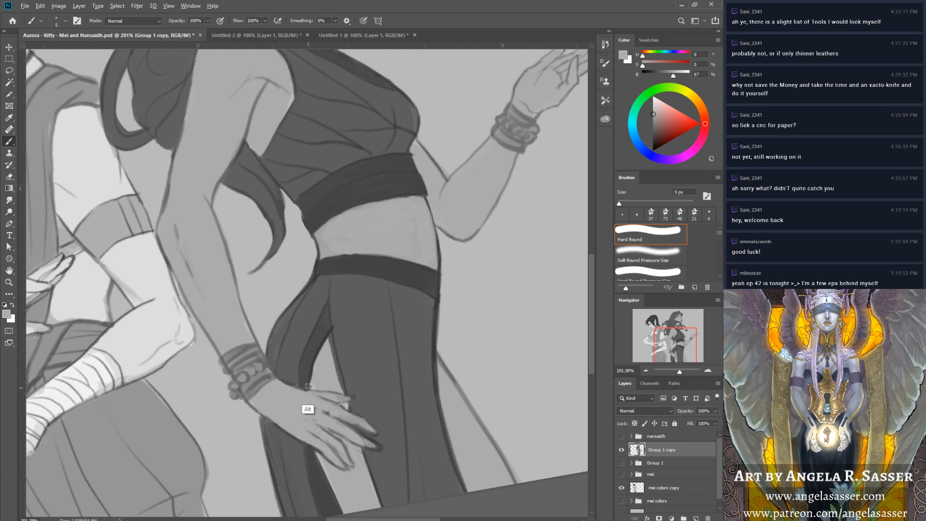
alt+click(307, 397)
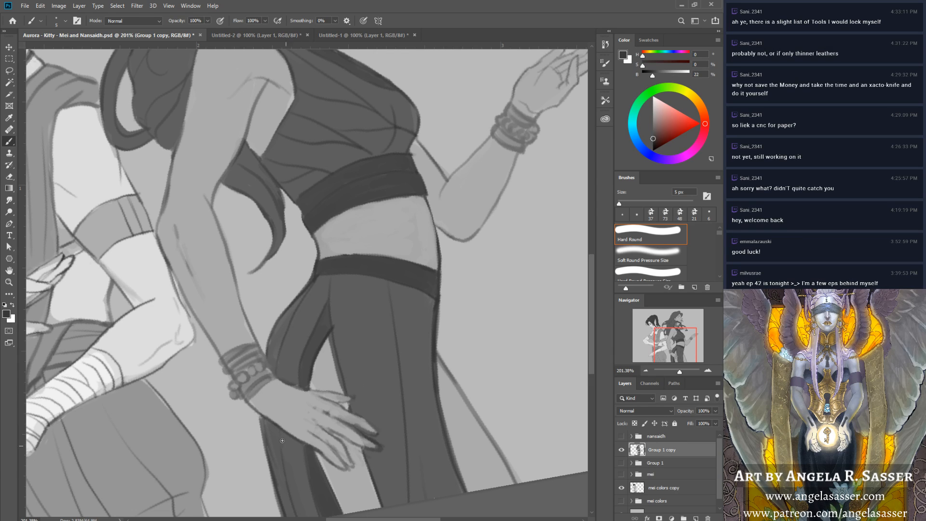
alt+click(274, 342)
key(r)
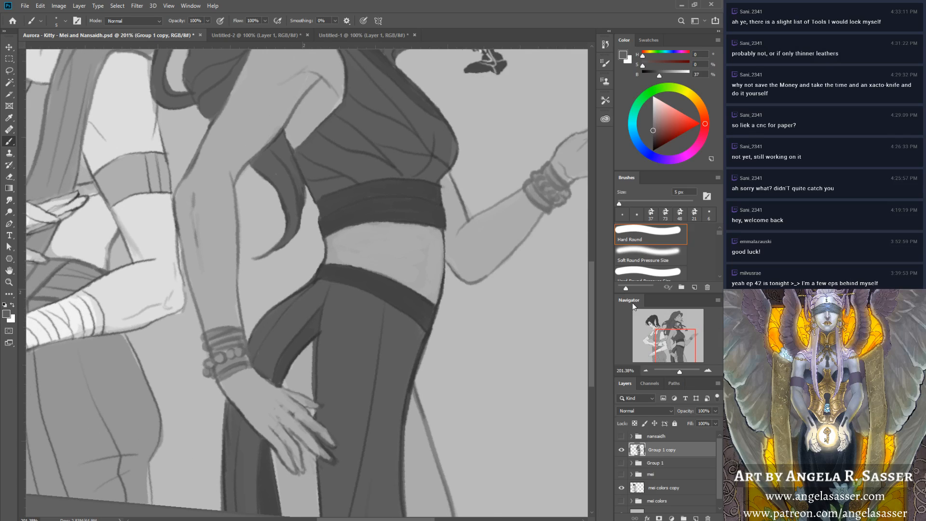
Examine the values of both figures across the whole illustration, sampling greys from the right woman.
drag(680, 371, 679, 368)
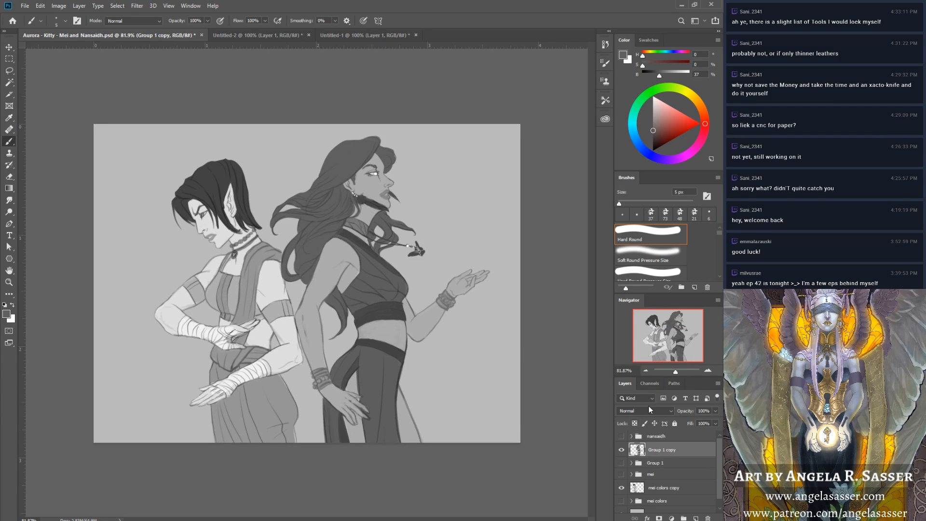
drag(675, 372, 678, 372)
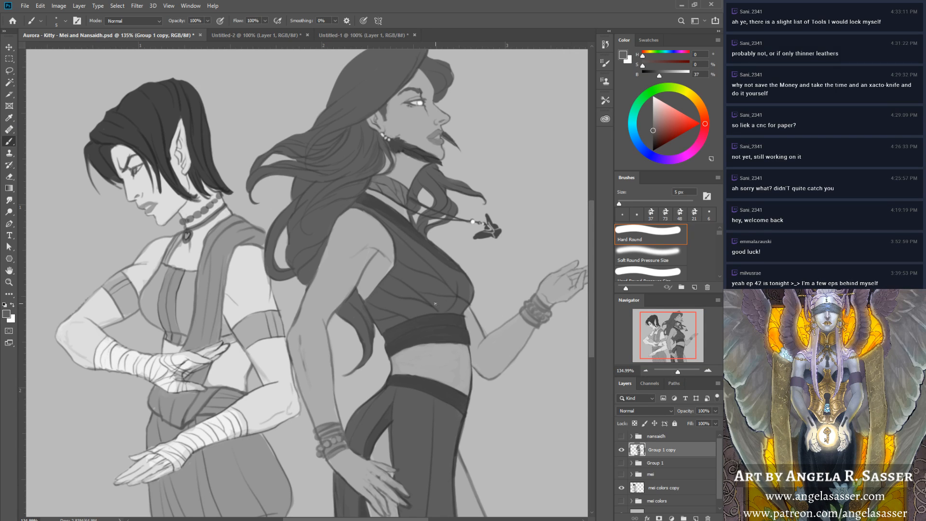
alt+click(457, 314)
drag(668, 335, 666, 332)
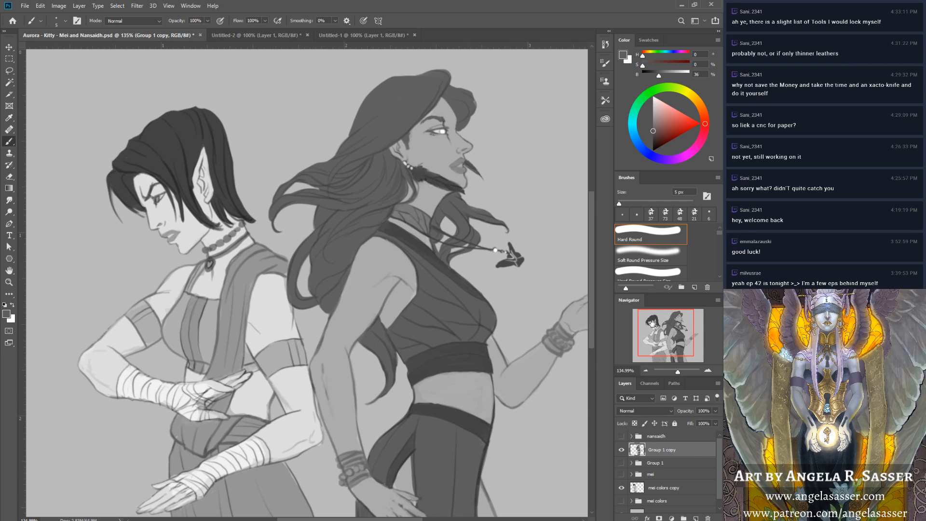
alt+click(425, 195)
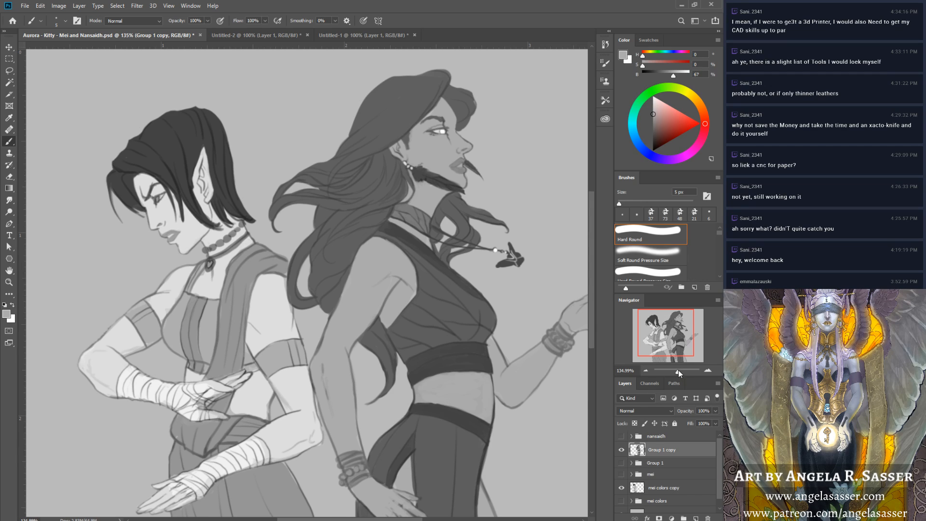
drag(678, 369, 679, 373)
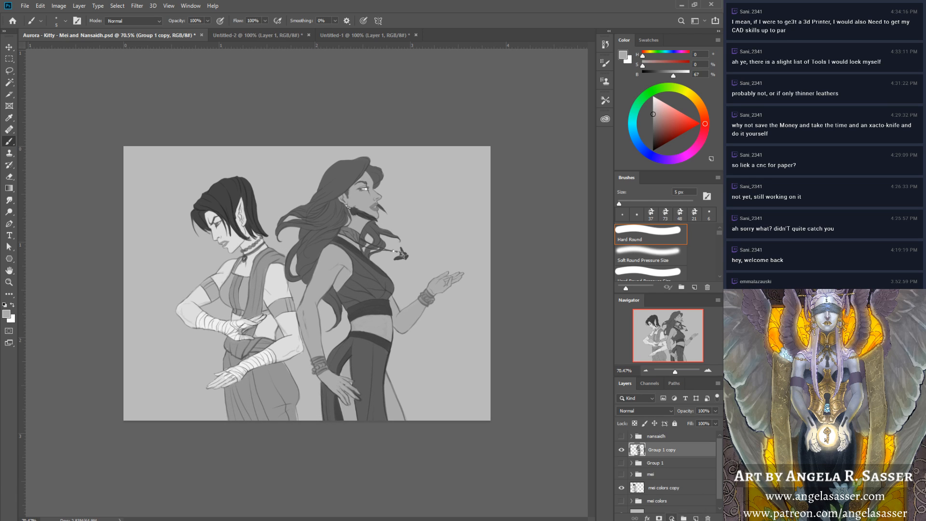
Add a Brightness/Contrast adjustment layer above Group 1 copy using legacy mode, with brightness -43 and contrast -20.
click(671, 518)
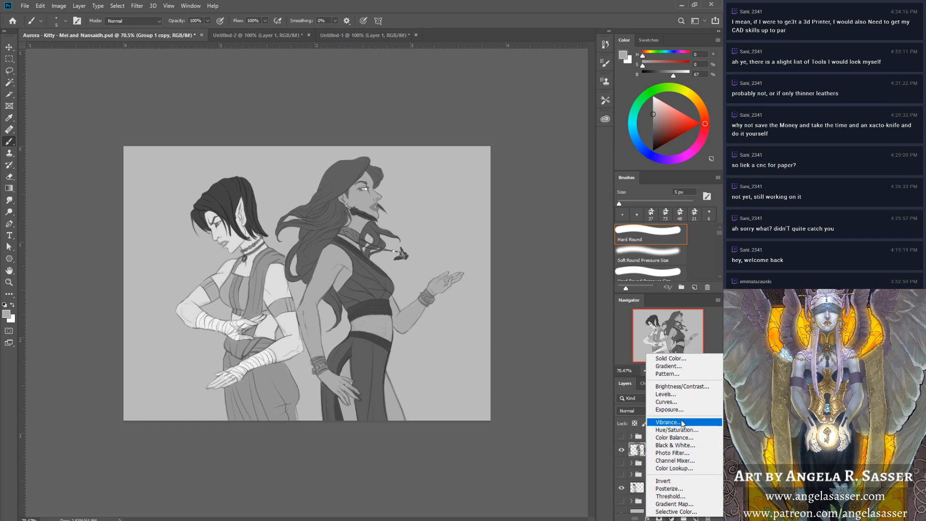
click(688, 386)
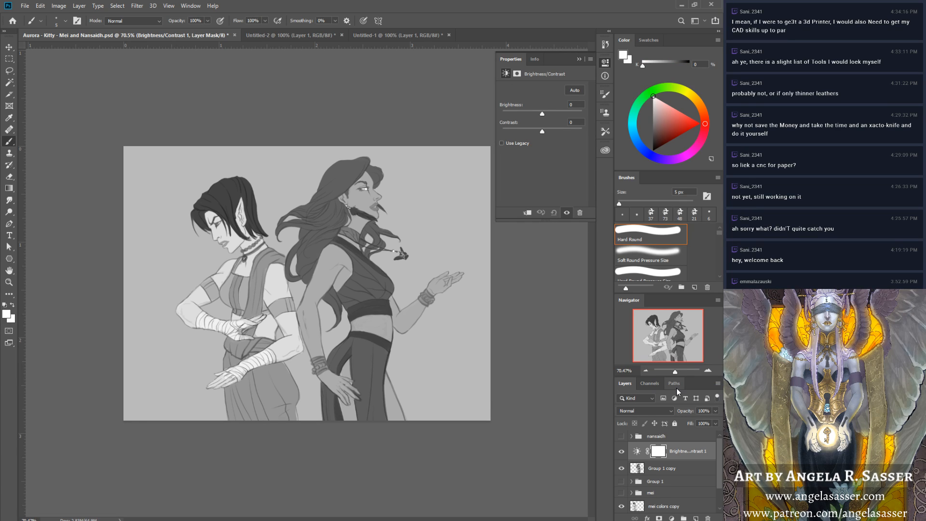
click(527, 142)
drag(542, 114, 536, 115)
mouse_move(522, 113)
mouse_down()
mouse_move(533, 132)
mouse_move(525, 114)
mouse_up()
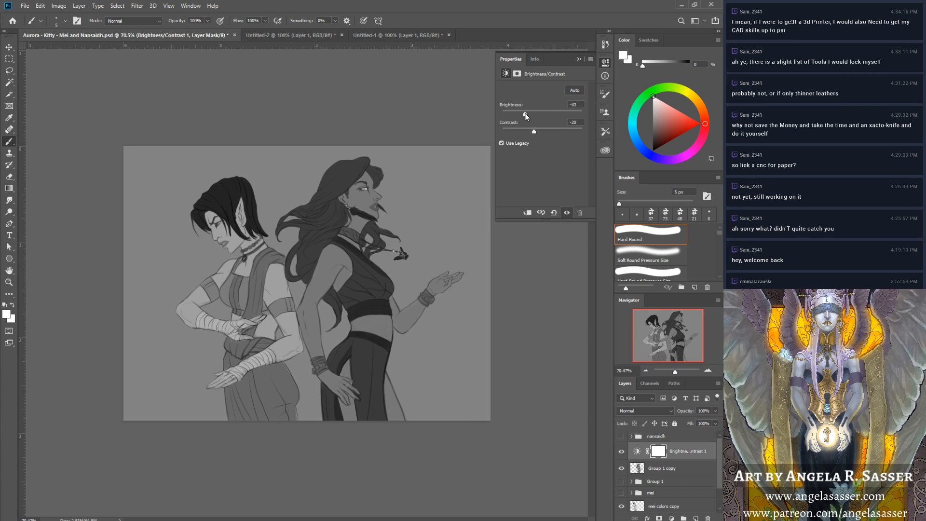
click(579, 59)
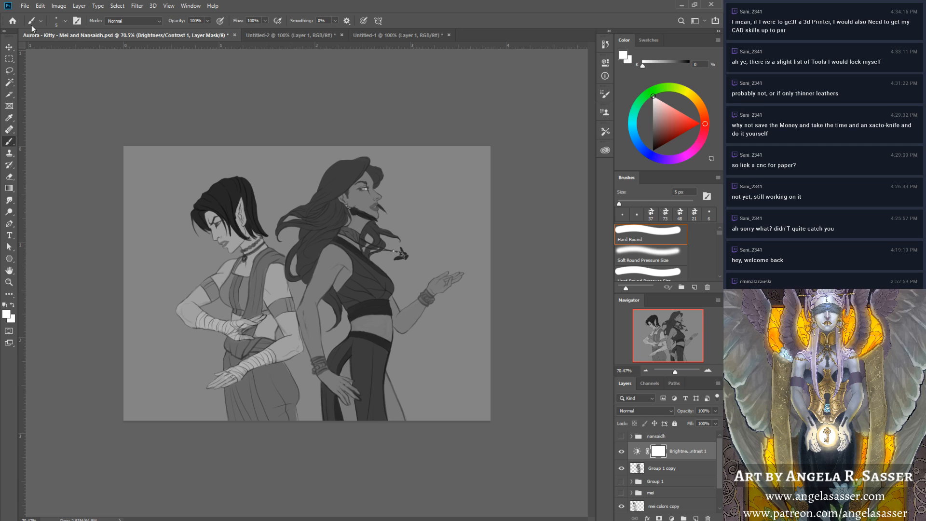
Fill the Brightness/Contrast layer's mask with black at 100% opacity.
click(40, 6)
click(92, 148)
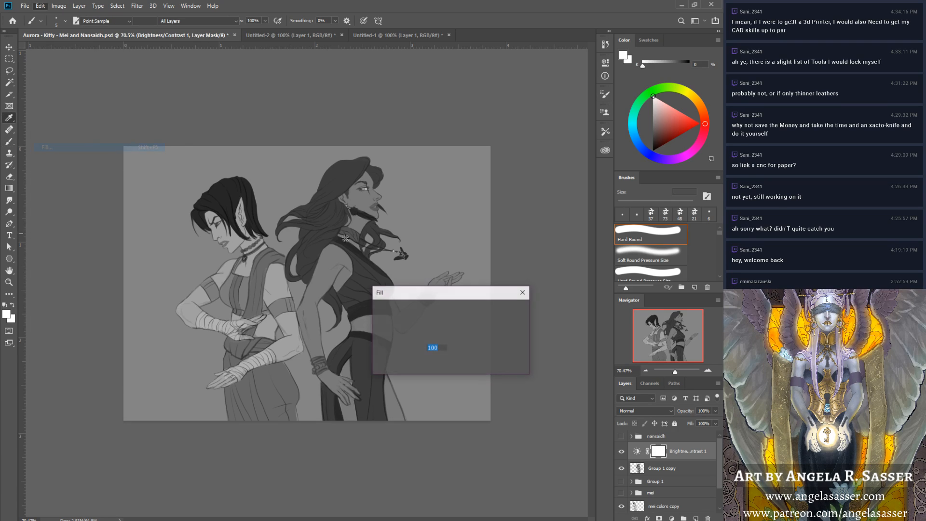
click(456, 309)
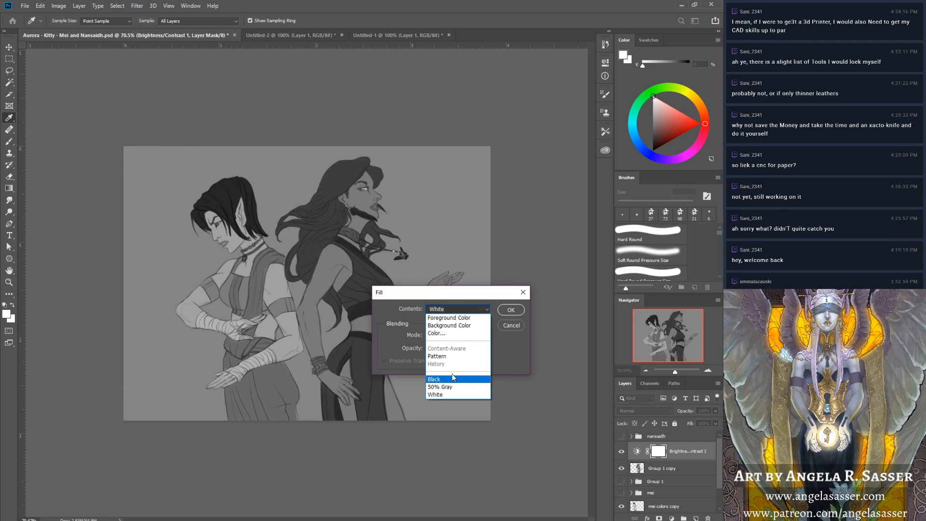
click(456, 379)
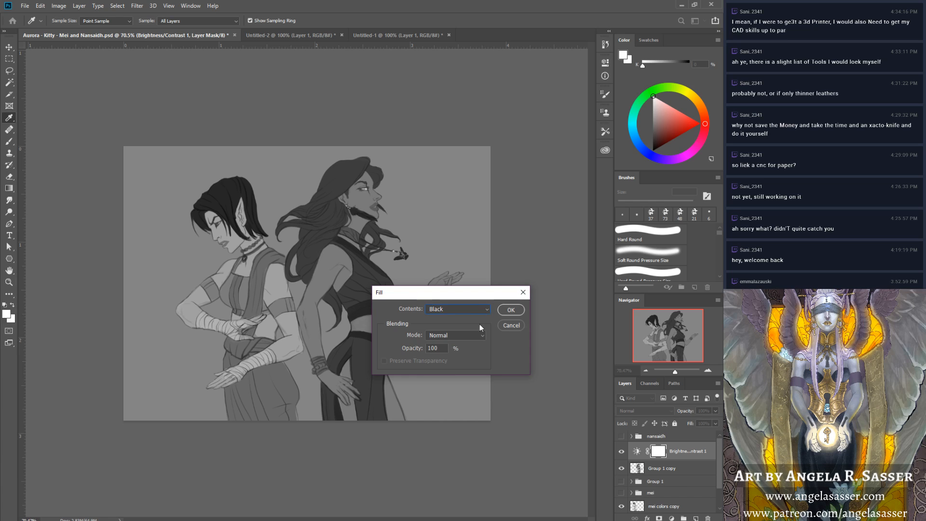
click(511, 310)
Paint shadow along the right woman's near arm in white on the adjustment mask with a 35 px hard round brush.
key(b)
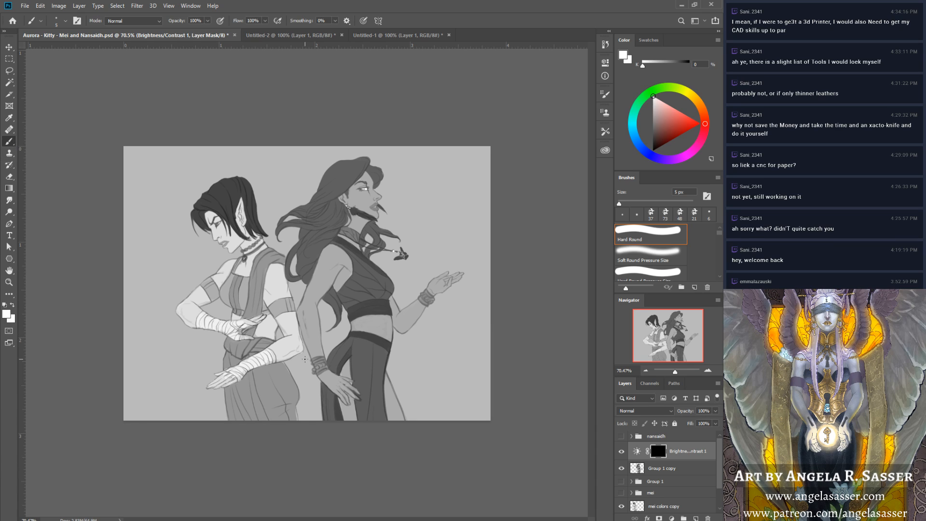
key(bracketright)
key(bracketright)
key(bracketright)
key(bracketright)
key(bracketright)
key(bracketright)
key(bracketright)
key(bracketright)
key(bracketright)
key(bracketright)
drag(308, 338, 309, 352)
mouse_move(306, 305)
mouse_down()
mouse_move(297, 314)
mouse_move(329, 256)
mouse_move(322, 248)
mouse_move(326, 271)
mouse_up()
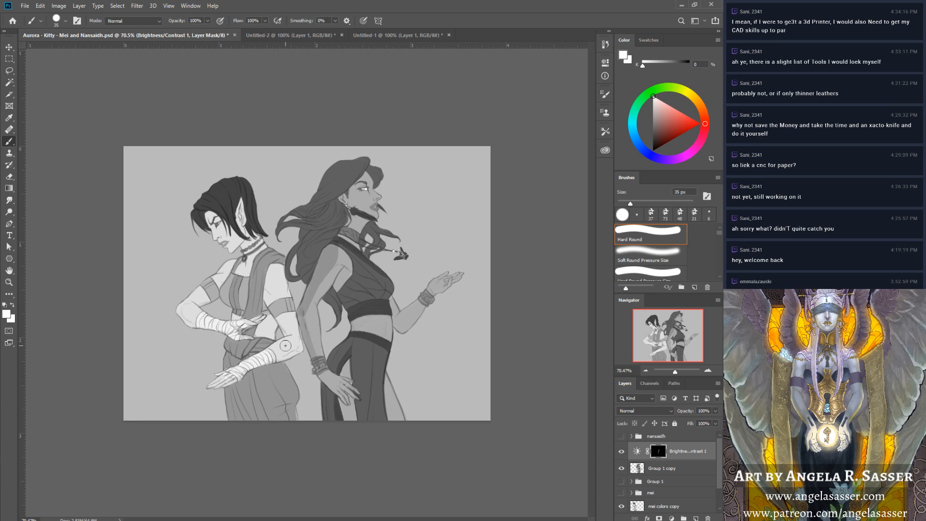
Try an arm shadow stroke with the brush's Transfer setting off, undo it and turn Transfer back on.
click(77, 21)
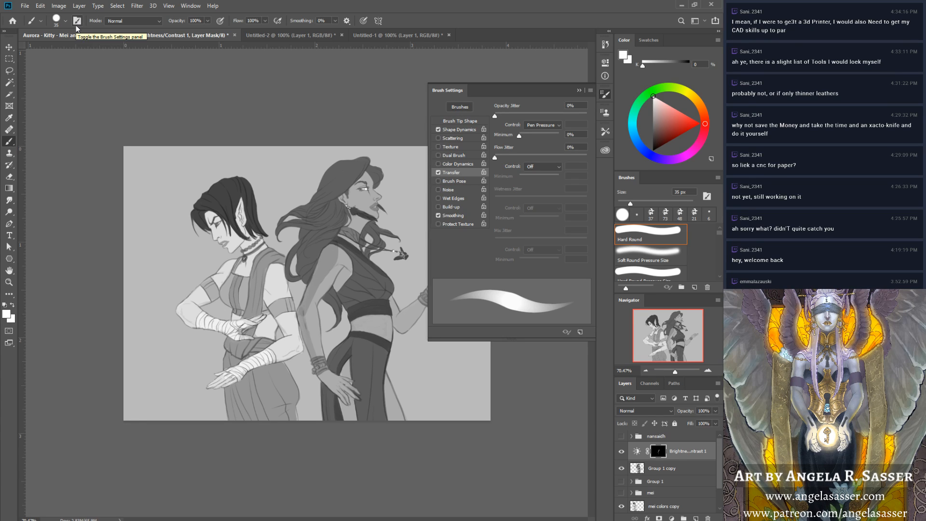
click(437, 172)
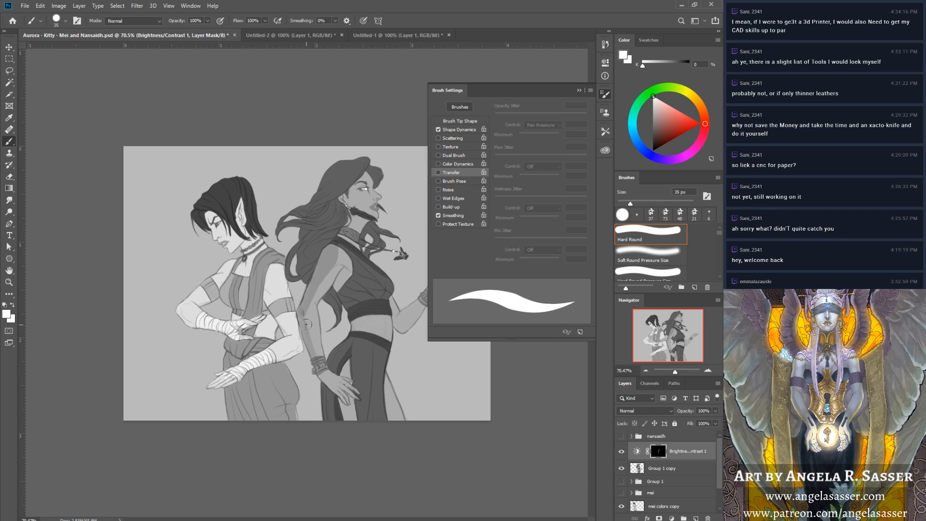
drag(303, 312, 319, 368)
key(ctrl+z)
click(447, 173)
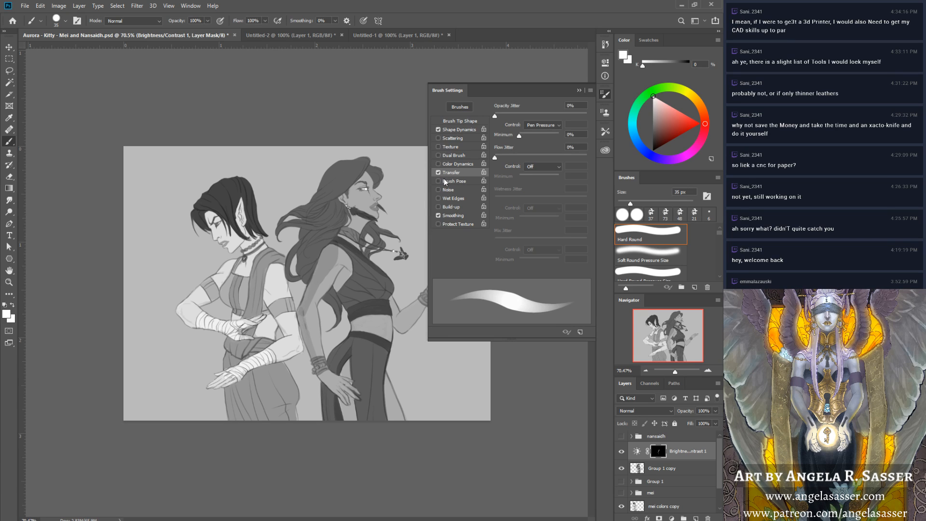
Lower the 35 px brush's hardness and paint soft shadow along the right woman's near arm and waist on the adjustment mask.
click(66, 20)
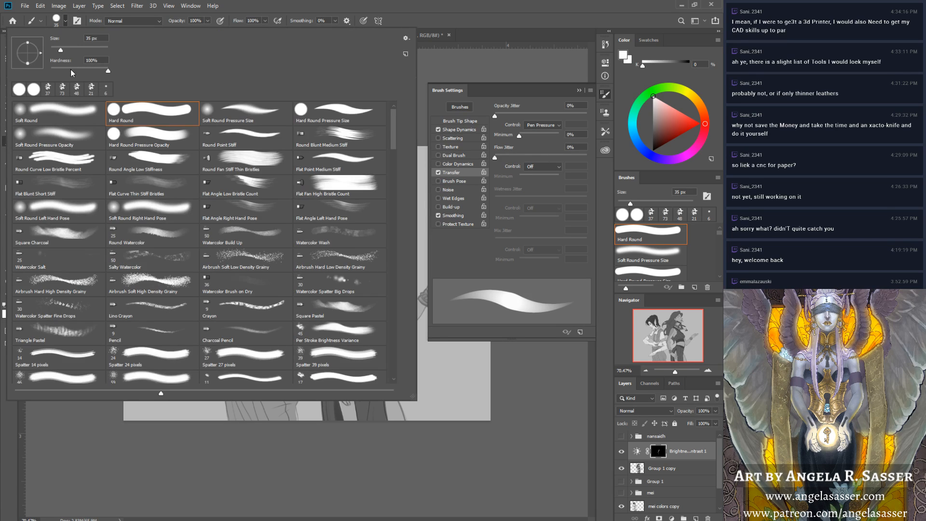
drag(53, 67, 52, 68)
click(65, 22)
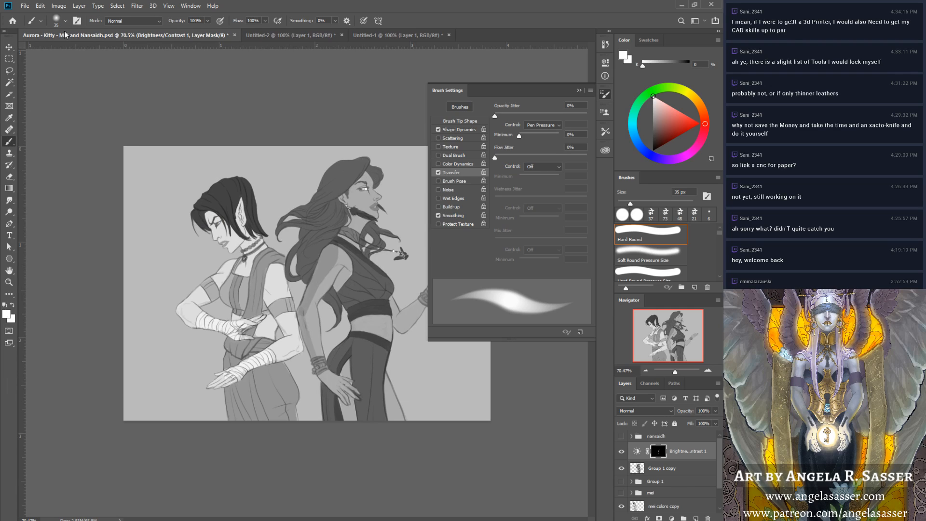
mouse_move(313, 291)
mouse_down()
mouse_move(315, 373)
mouse_move(321, 383)
mouse_move(316, 358)
mouse_move(343, 400)
mouse_move(332, 376)
mouse_move(345, 389)
mouse_move(339, 400)
mouse_move(326, 380)
mouse_move(329, 428)
mouse_move(334, 356)
mouse_move(327, 373)
mouse_move(357, 321)
mouse_up()
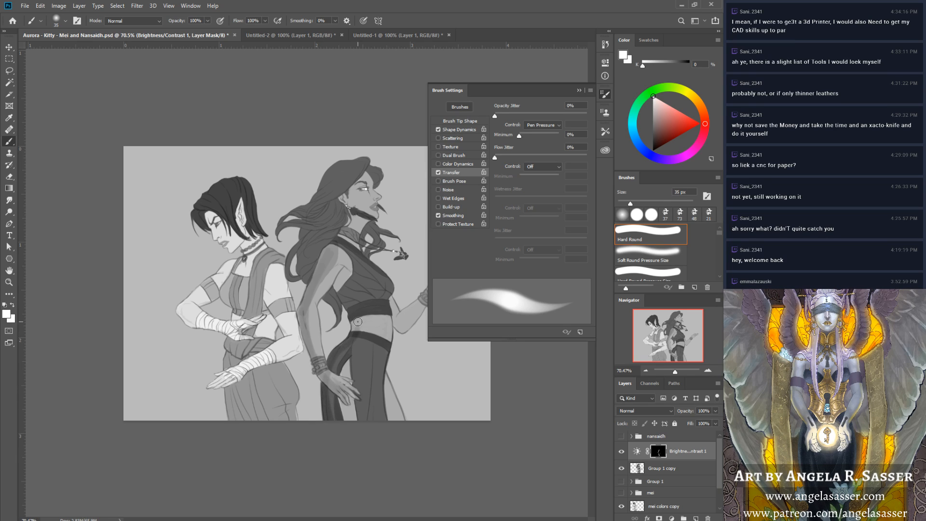
click(580, 90)
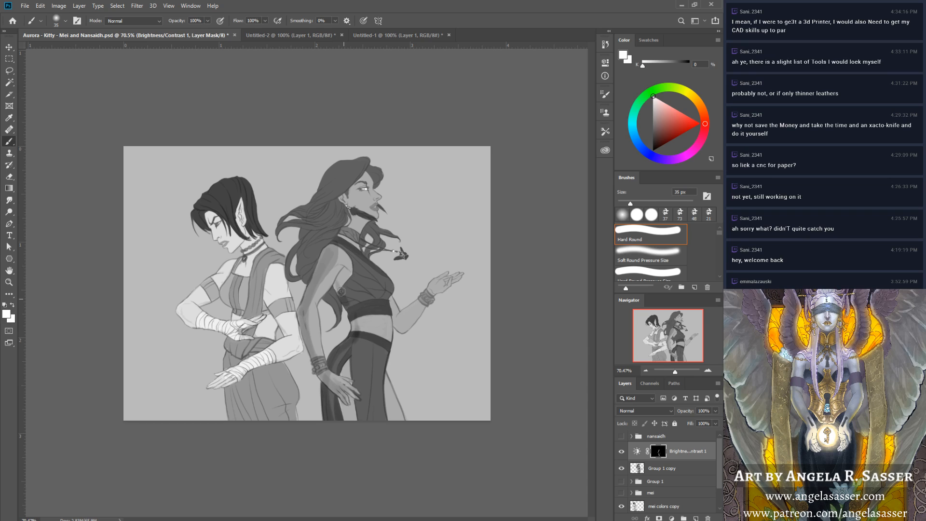
Paint soft shadows over the right woman's neck, bodice, midriff and trousers on the adjustment mask with the 35 px brush.
mouse_move(341, 291)
mouse_down()
mouse_move(360, 355)
mouse_move(354, 300)
mouse_move(358, 331)
mouse_move(336, 356)
mouse_move(349, 343)
mouse_move(360, 349)
mouse_move(351, 429)
mouse_move(347, 358)
mouse_move(361, 339)
mouse_up()
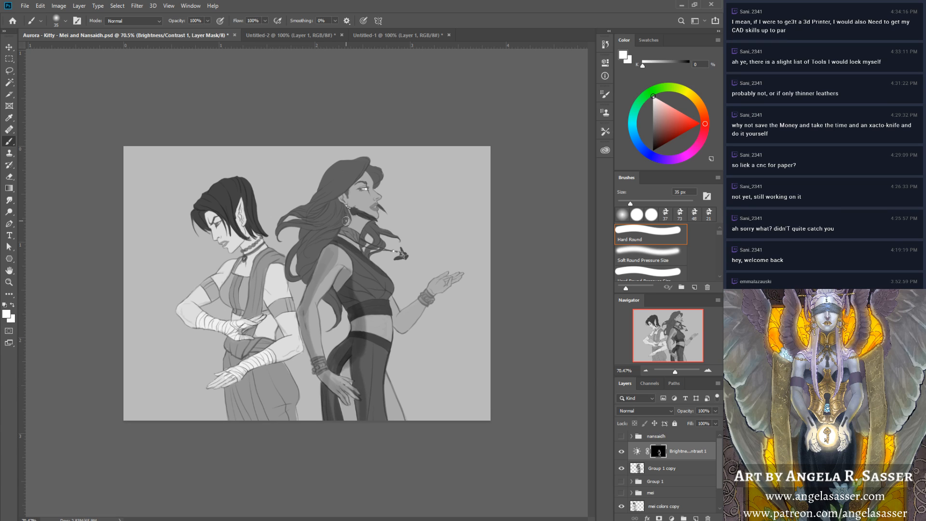
drag(345, 271, 358, 339)
mouse_move(342, 266)
mouse_down()
mouse_move(342, 244)
mouse_move(335, 242)
mouse_move(345, 235)
mouse_move(329, 266)
mouse_move(351, 224)
mouse_move(341, 248)
mouse_move(345, 212)
mouse_up()
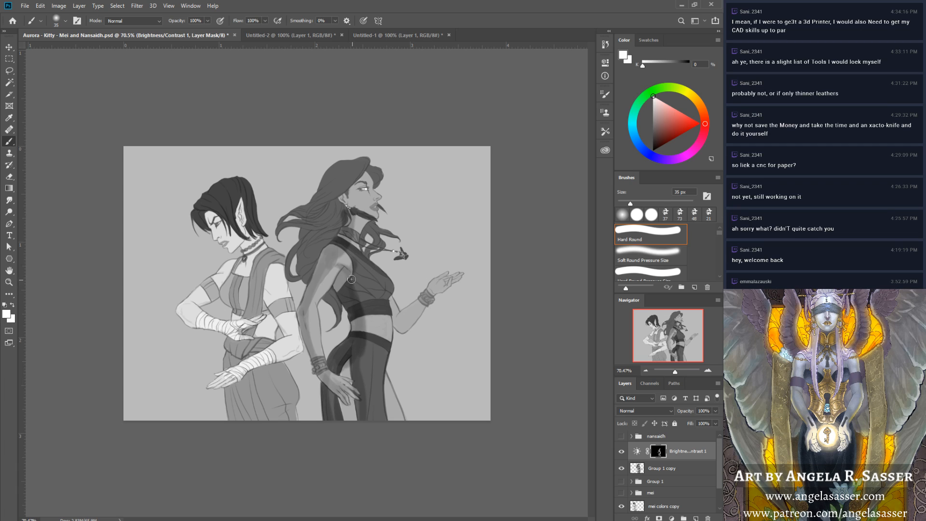
mouse_move(364, 305)
mouse_down()
mouse_move(354, 280)
mouse_move(367, 275)
mouse_move(364, 295)
mouse_up()
mouse_move(367, 343)
mouse_down()
mouse_move(361, 452)
mouse_move(360, 371)
mouse_move(371, 337)
mouse_move(343, 374)
mouse_move(354, 380)
mouse_move(343, 422)
mouse_up()
mouse_move(336, 369)
mouse_down()
mouse_move(351, 378)
mouse_move(340, 395)
mouse_up()
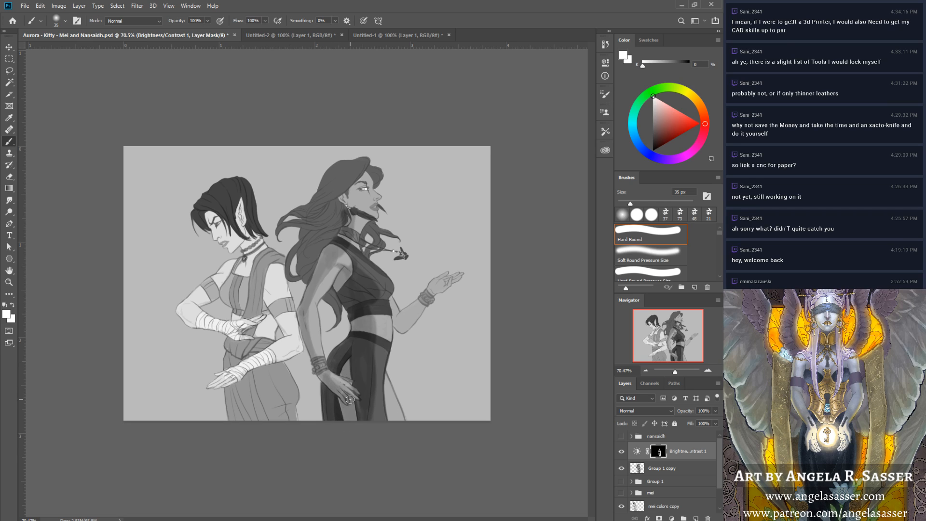
Paint fine shadow strokes along the right woman's near forearm with a 10 px brush.
key(bracketleft)
key(bracketleft)
key(bracketleft)
key(bracketleft)
key(bracketleft)
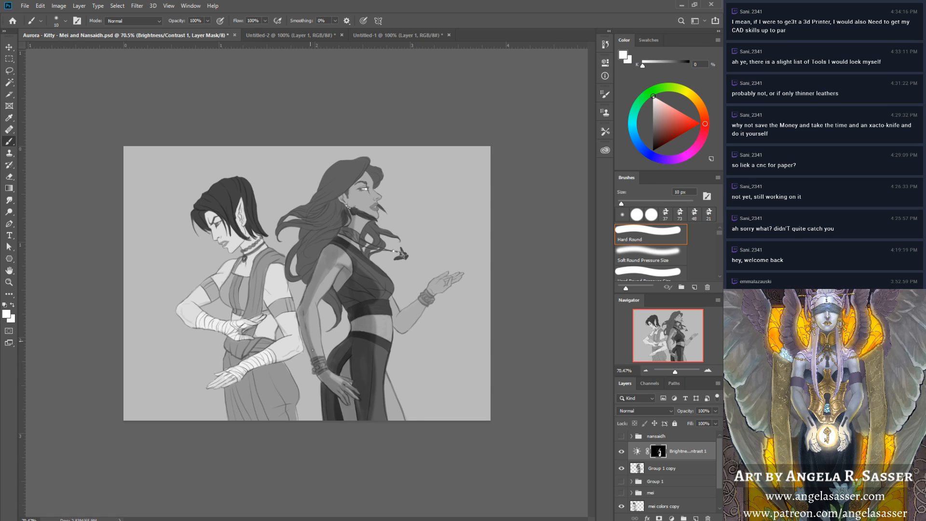
drag(307, 314, 317, 356)
drag(310, 316, 316, 359)
Broaden the shadow down the right woman's near forearm to the bracelets with a 40 px brush.
key(bracketright)
key(bracketright)
key(bracketright)
key(bracketright)
key(bracketright)
key(bracketright)
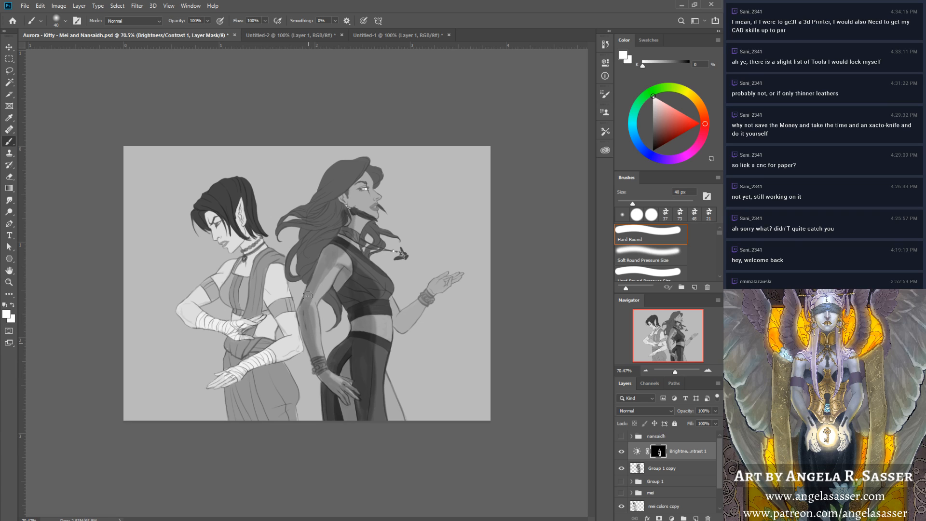
drag(311, 305, 325, 364)
Set up black (#000000) alongside white as the painting colors and refine the near forearm's shadow on the mask.
click(7, 314)
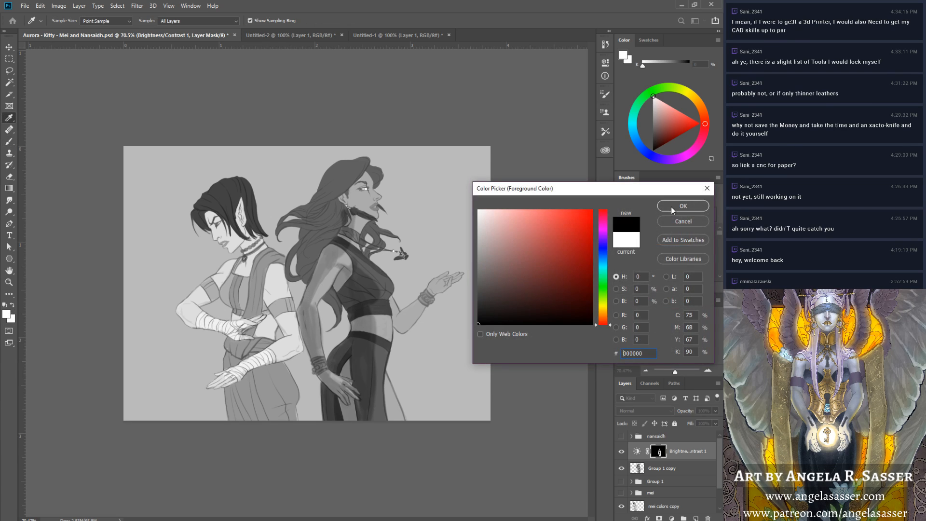
click(675, 205)
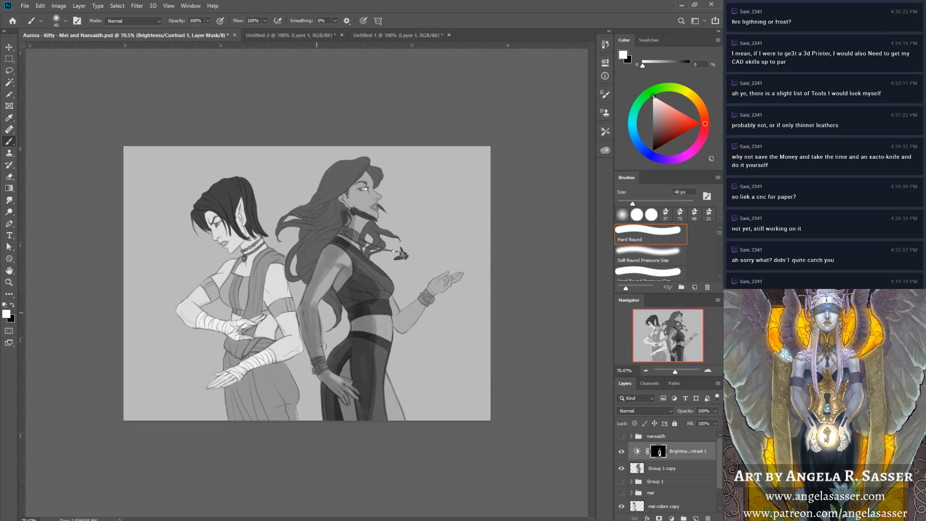
mouse_move(313, 309)
mouse_down()
mouse_move(317, 300)
mouse_move(319, 351)
mouse_up()
key(x)
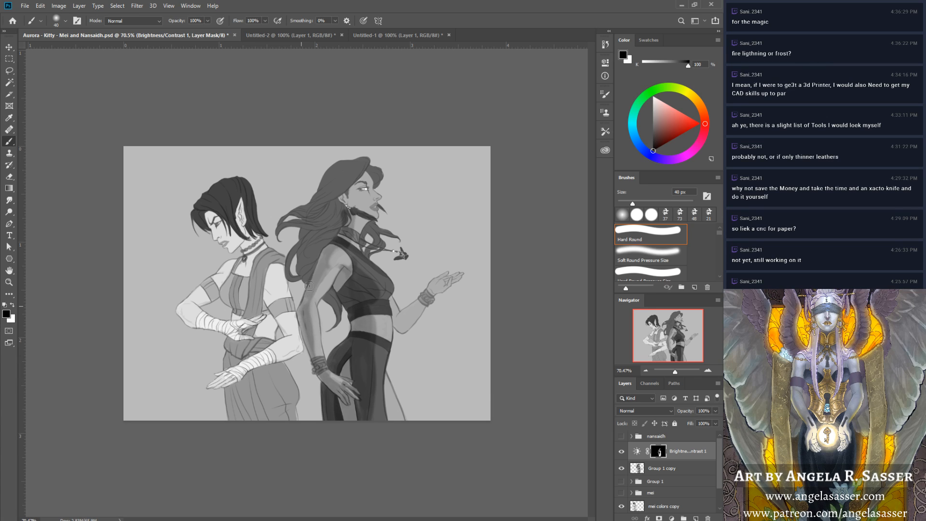
key(x)
mouse_move(316, 355)
mouse_down()
mouse_move(307, 310)
mouse_move(320, 376)
mouse_move(308, 300)
mouse_up()
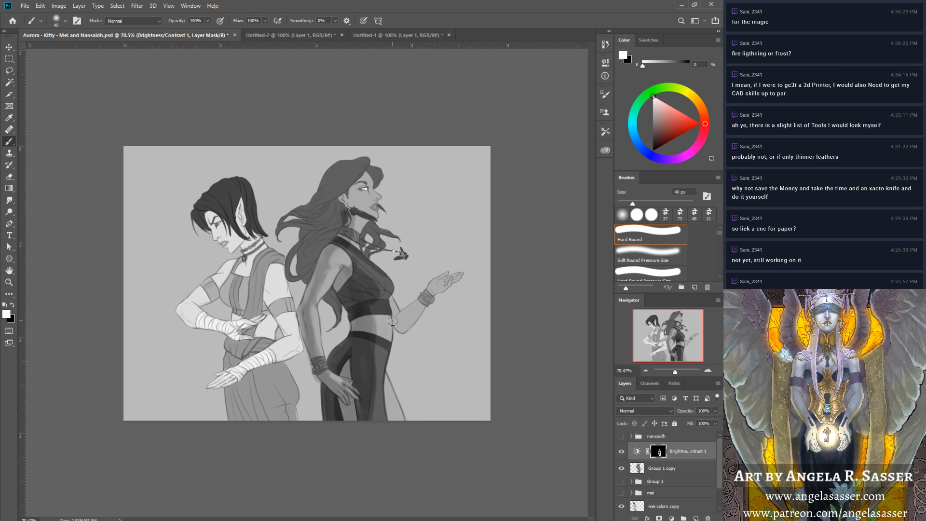
Paint shadow on the right woman's outstretched forearm in white with the 40 px brush.
drag(392, 320, 396, 323)
mouse_move(394, 308)
mouse_down()
mouse_move(403, 330)
mouse_move(419, 320)
mouse_up()
drag(410, 310, 397, 325)
Refine the outstretched forearm and wrist shadows with 7 px and 25 px brushes, alternating between white and black.
key(bracketleft)
key(bracketleft)
key(bracketleft)
key(bracketleft)
key(bracketleft)
key(bracketleft)
key(bracketleft)
key(bracketleft)
key(bracketleft)
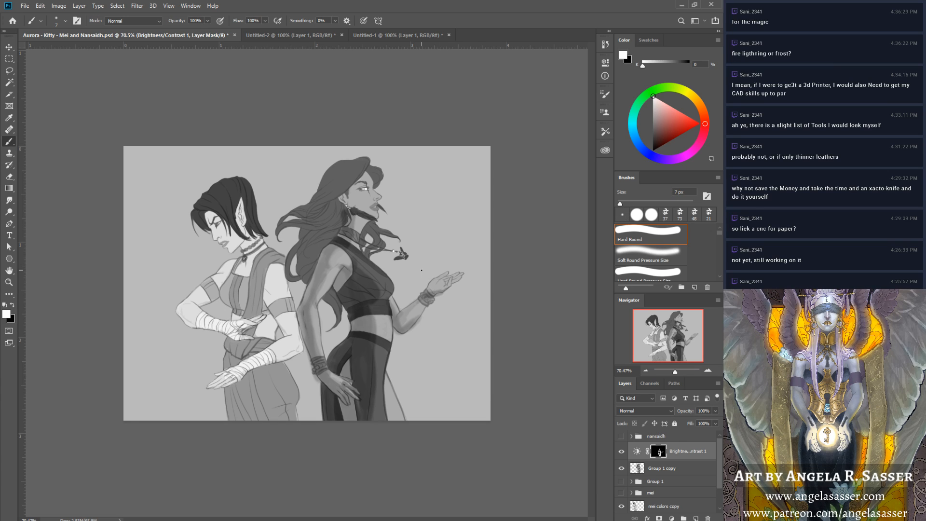
key(x)
key(bracketright)
key(bracketright)
key(bracketright)
key(bracketright)
key(bracketright)
key(bracketright)
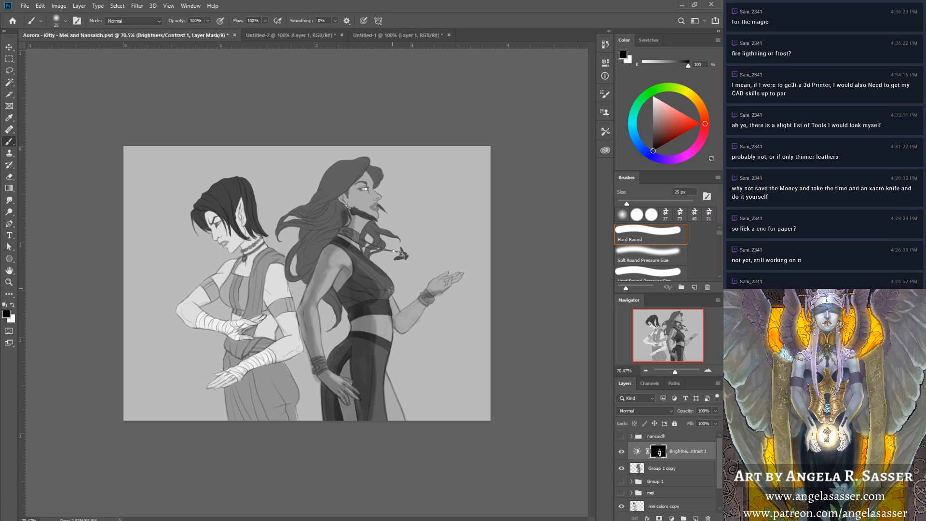
key(x)
drag(401, 332, 417, 321)
Work on the outstretched hand's shadow with a 7 px white brush and undo the last stroke.
key(x)
key(bracketleft)
key(bracketleft)
key(bracketleft)
key(bracketleft)
key(bracketleft)
key(bracketleft)
key(x)
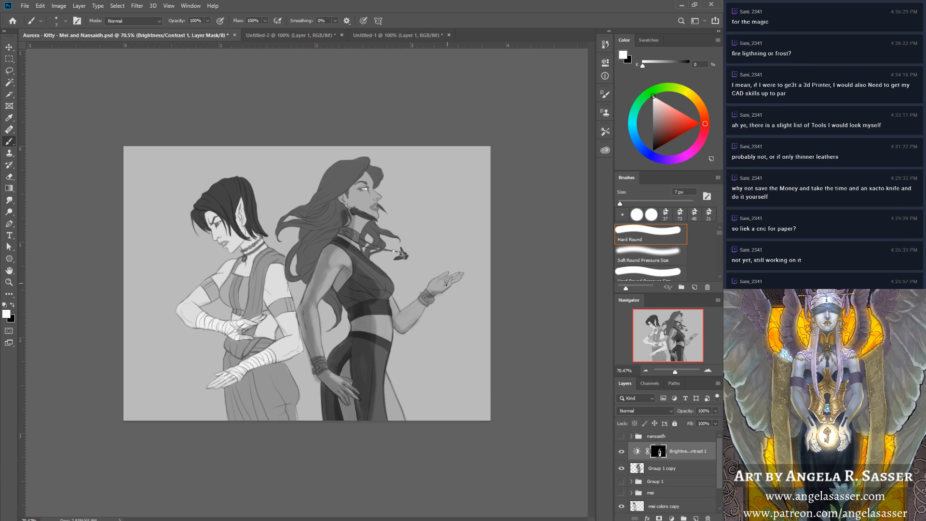
key(ctrl+z)
Paint shadow across the right woman's cheek and jaw in white with a 25 px brush.
key(bracketright)
key(bracketright)
key(bracketright)
key(bracketright)
key(bracketright)
key(bracketright)
drag(353, 186, 357, 208)
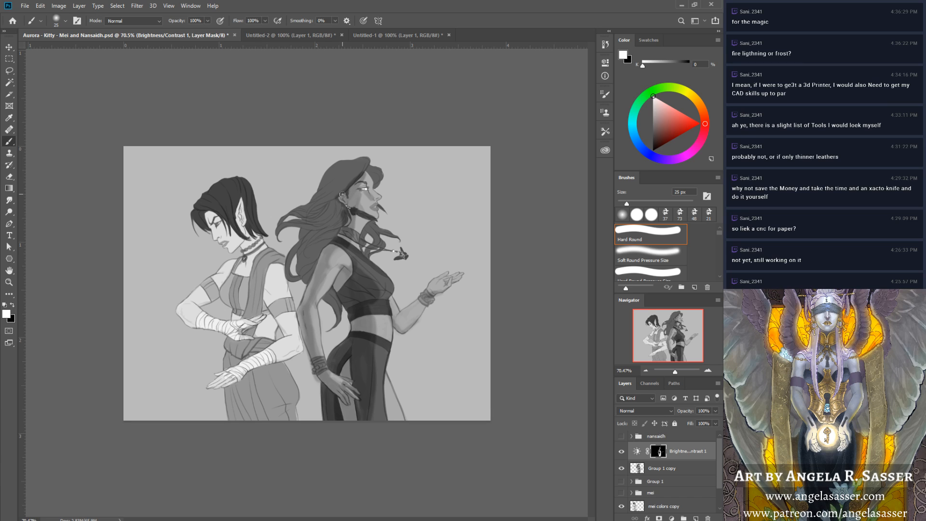
Paint shadow over the crown and back of the right woman's hair with a 40 px brush.
key(bracketright)
key(bracketright)
key(bracketright)
mouse_move(350, 168)
mouse_down()
mouse_move(332, 191)
mouse_move(350, 179)
mouse_move(314, 201)
mouse_up()
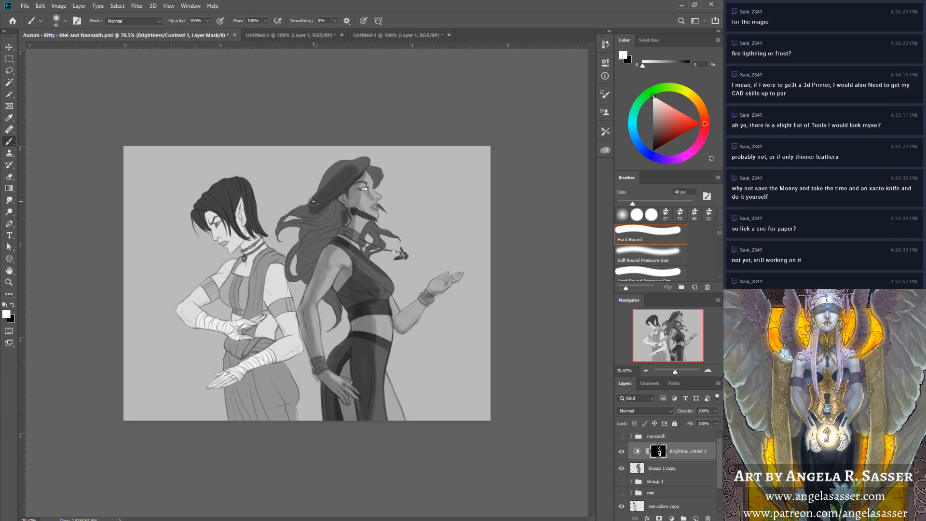
Load the Group 1 copy layer's outline as a selection and paint shadow over the right woman's hair, neck and back within it.
ctrl+click(638, 468)
mouse_move(351, 164)
mouse_down()
mouse_move(286, 215)
mouse_move(317, 200)
mouse_move(297, 250)
mouse_move(298, 283)
mouse_move(293, 271)
mouse_move(313, 224)
mouse_move(329, 223)
mouse_move(309, 267)
mouse_move(332, 237)
mouse_move(307, 287)
mouse_move(327, 243)
mouse_move(329, 251)
mouse_move(337, 184)
mouse_move(355, 169)
mouse_move(359, 216)
mouse_move(363, 162)
mouse_move(377, 167)
mouse_move(365, 162)
mouse_move(300, 237)
mouse_move(340, 244)
mouse_move(329, 254)
mouse_move(346, 225)
mouse_up()
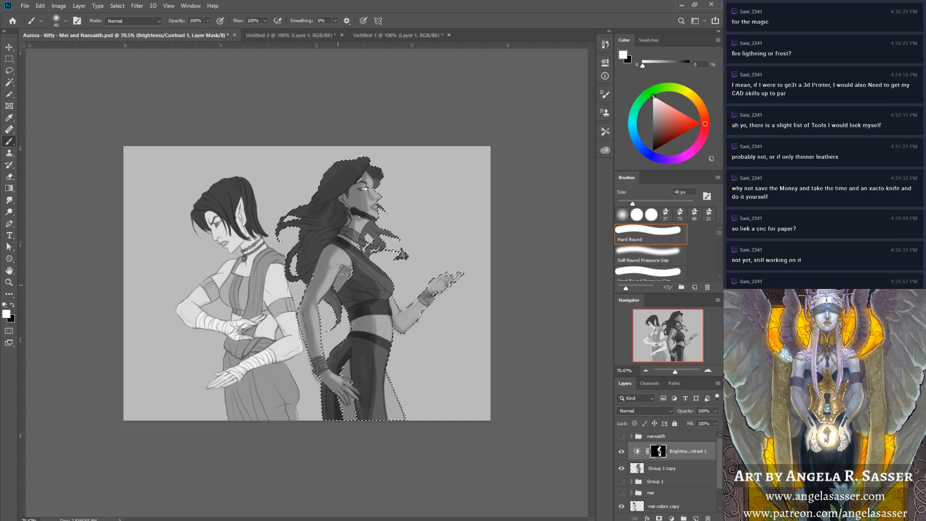
mouse_move(332, 292)
mouse_down()
mouse_move(353, 255)
mouse_move(340, 238)
mouse_up()
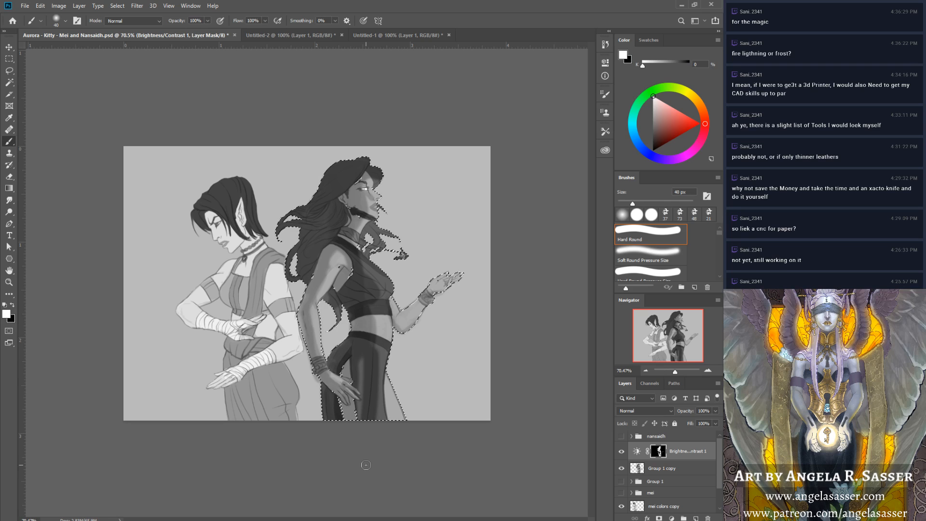
Refine the shadow shapes on the right woman's trousers with a 20 px brush, alternating black and white on the mask.
key(bracketleft)
key(bracketleft)
key(x)
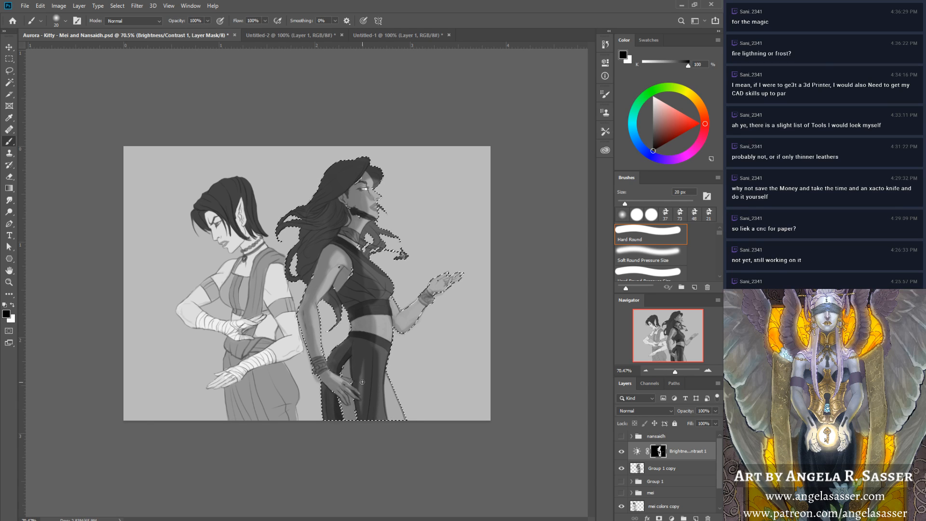
key(x)
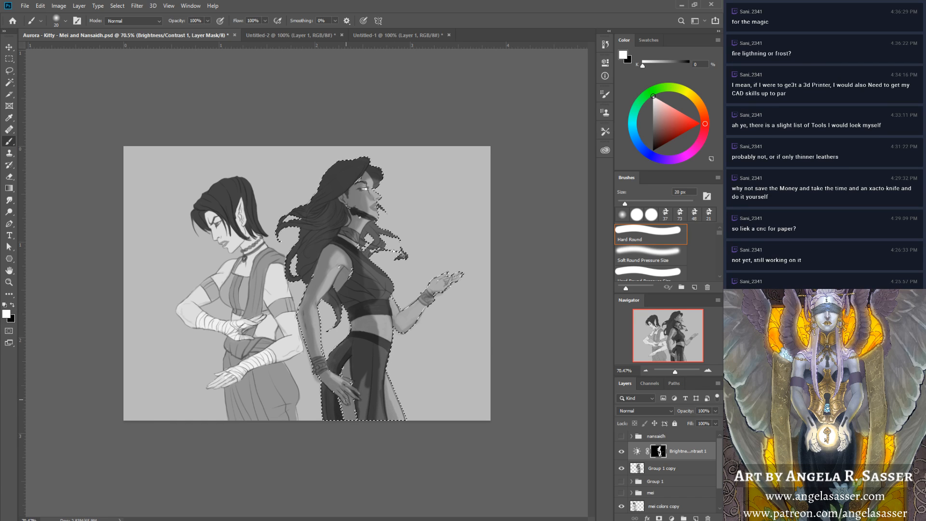
key(x)
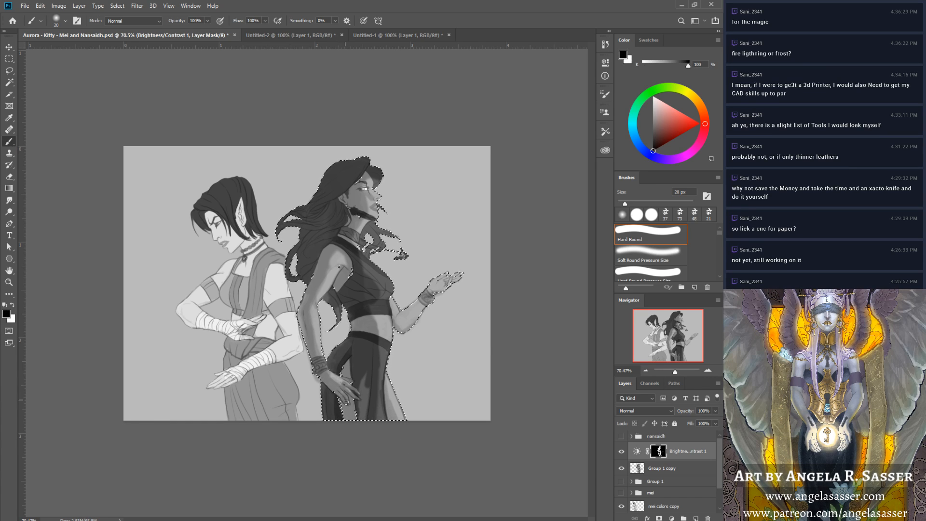
key(x)
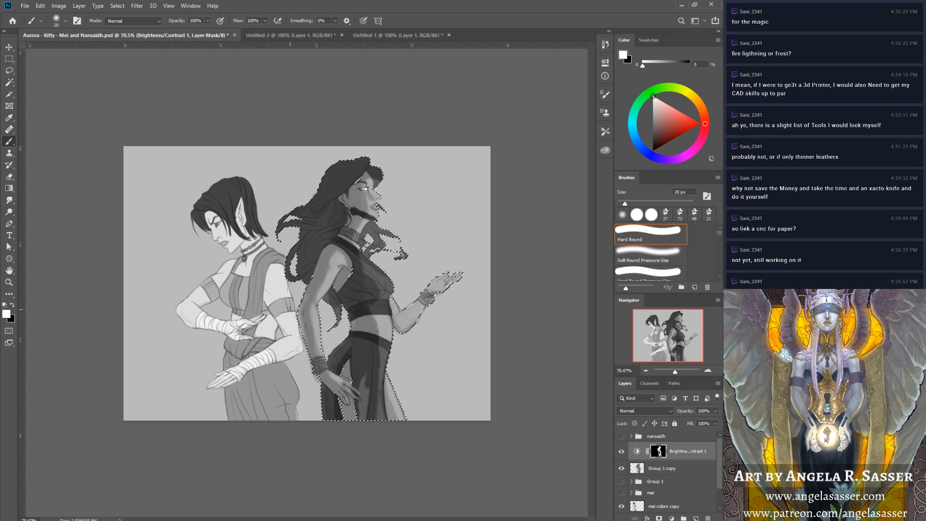
key(x)
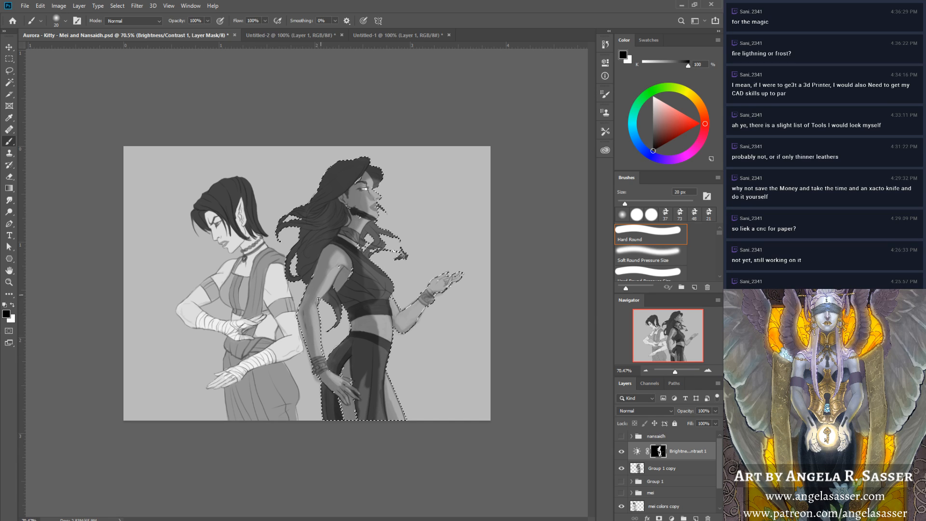
Lift shadow from the right woman's near upper arm in black and adjust her face shadows, alternating black and white at 20 px.
drag(316, 302, 335, 271)
key(x)
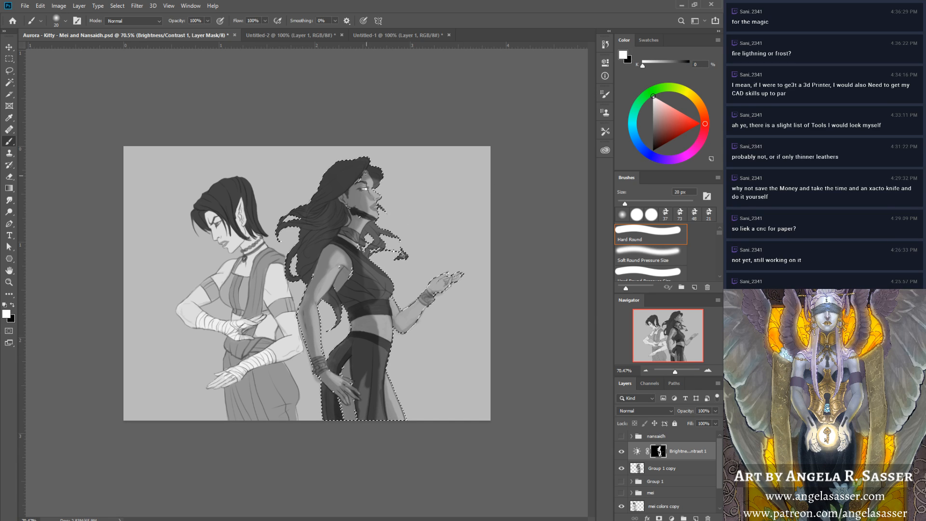
key(x)
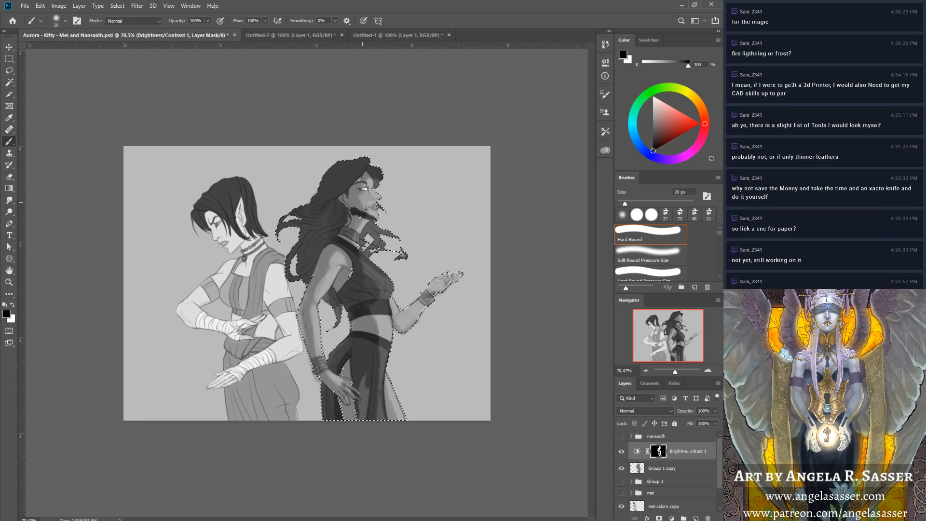
key(x)
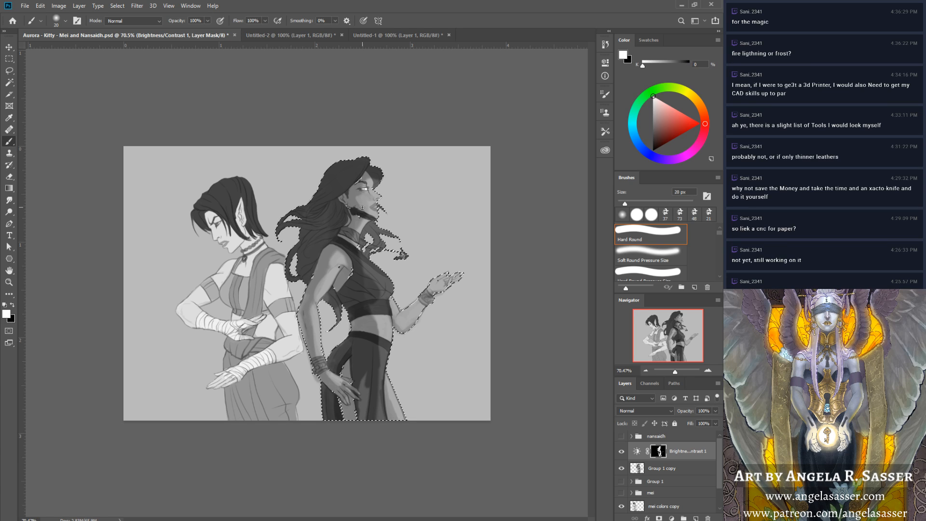
Refine small shadows around the right woman's mouth and jaw with a 6 px brush.
key(bracketleft)
key(bracketleft)
key(bracketleft)
key(bracketleft)
key(bracketleft)
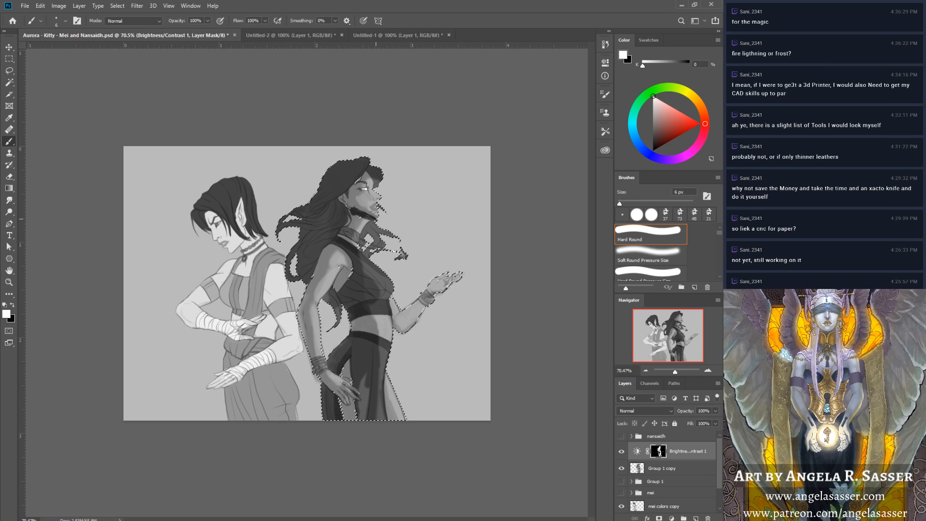
key(x)
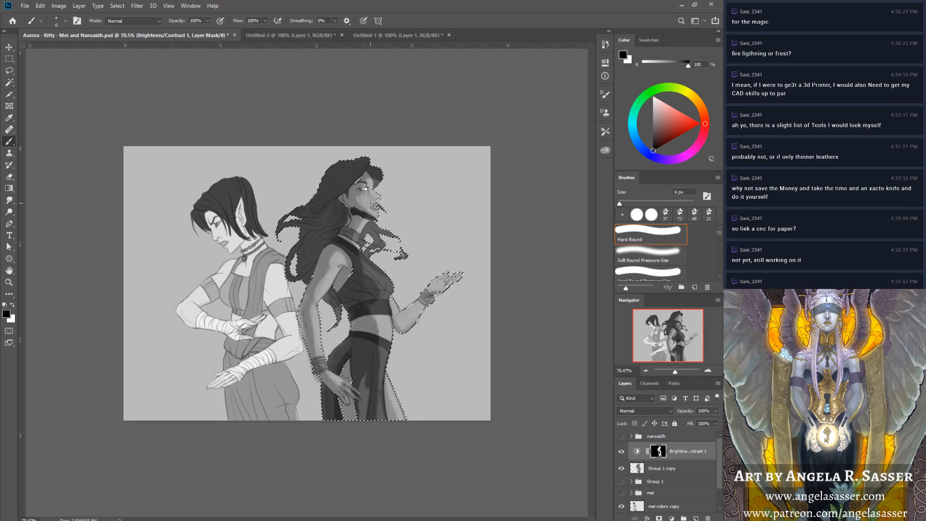
Refine the right woman's forehead and face shadows at 135% zoom with a 20 px brush, alternating white and black.
key(bracketright)
key(bracketright)
key(bracketright)
key(bracketright)
key(bracketright)
key(bracketright)
click(677, 371)
drag(668, 334, 669, 331)
key(x)
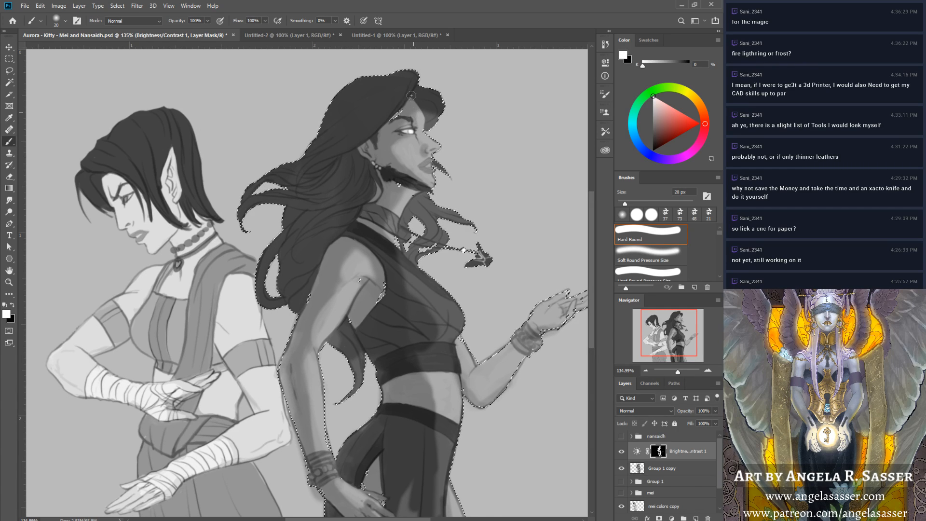
key(x)
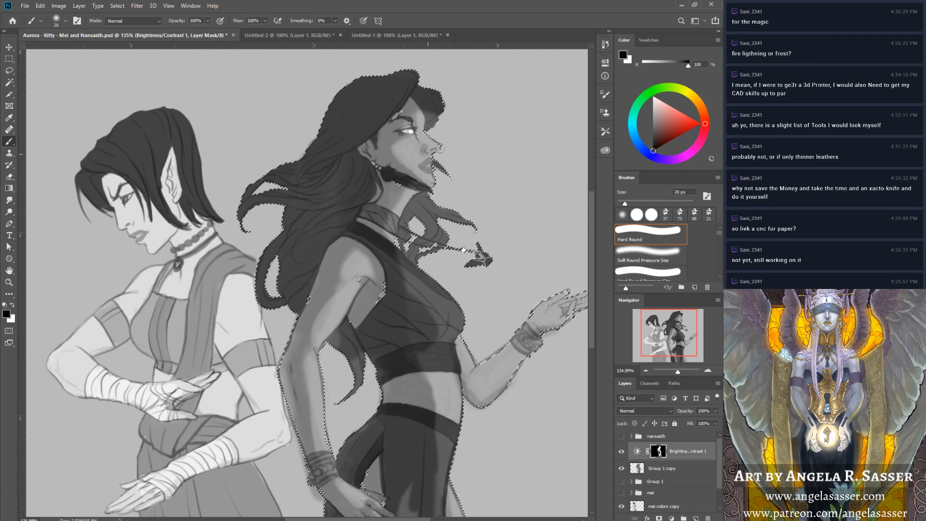
key(x)
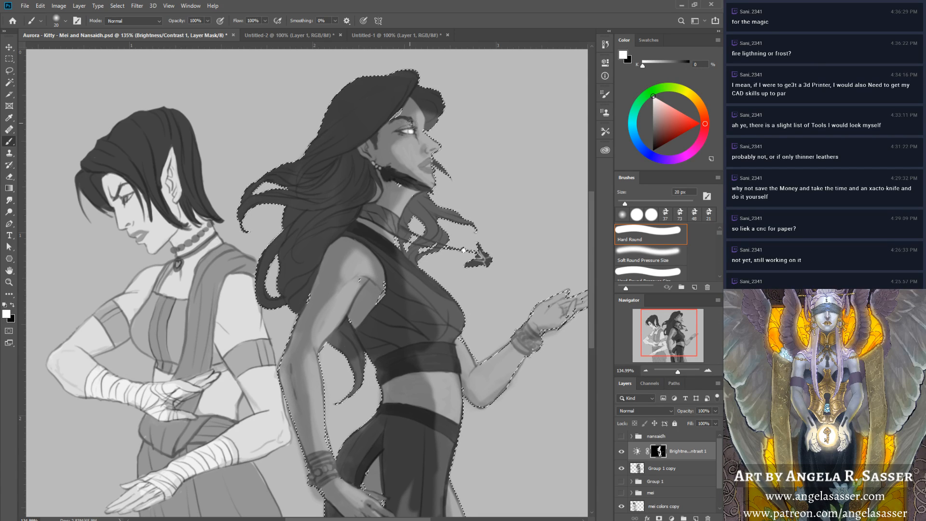
Refine small shadows along the right woman's hairline and forelock with a 7 px brush, alternating white and black on the mask.
key(bracketleft)
key(bracketleft)
key(bracketleft)
key(bracketleft)
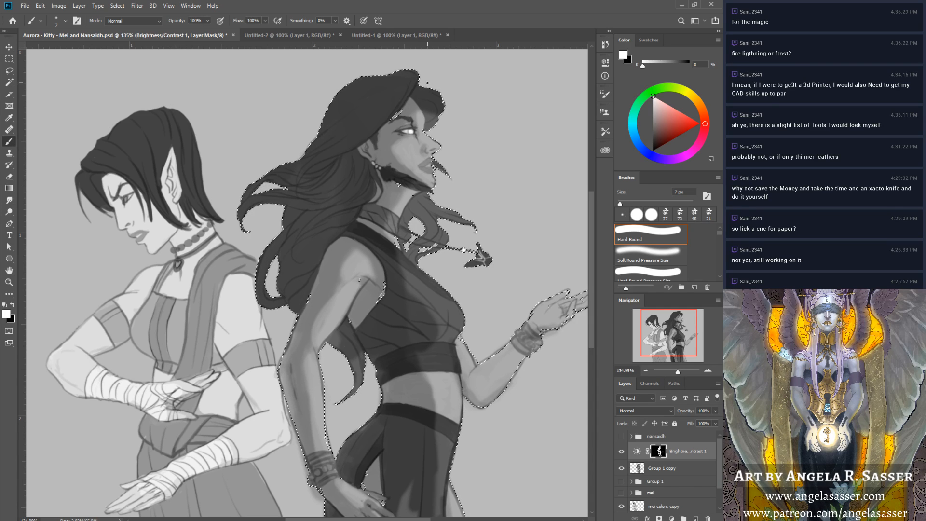
key(x)
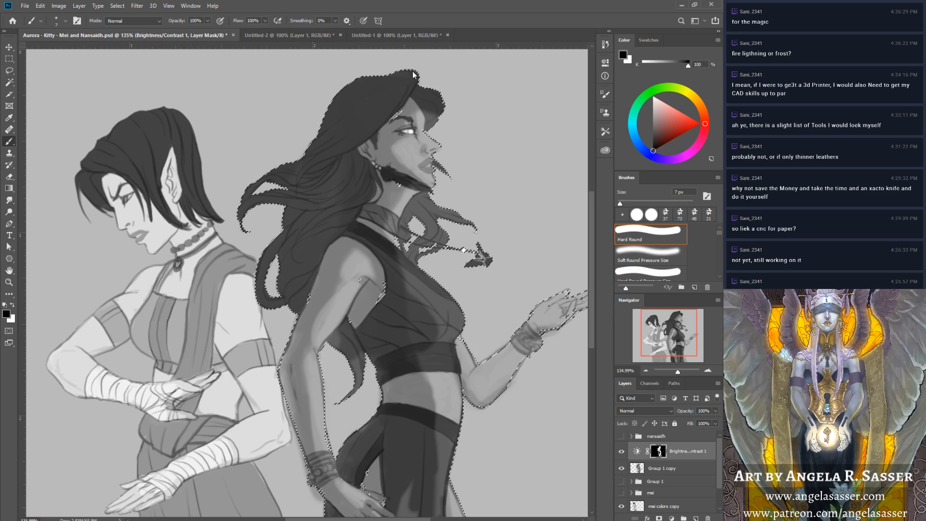
key(x)
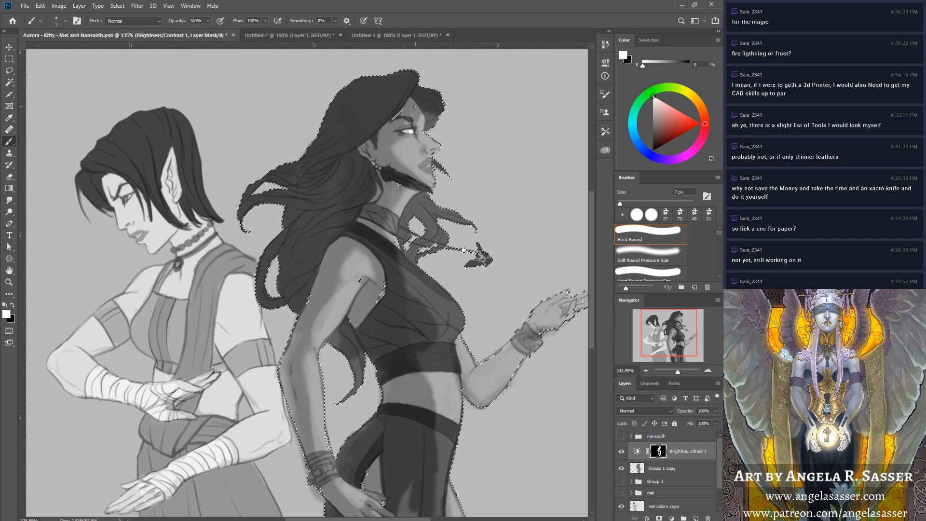
Lift shadow from strands of the right woman's hair by painting the mask in black with 20 px and 6 px brushes.
key(bracketright)
key(bracketright)
key(bracketright)
key(bracketright)
key(x)
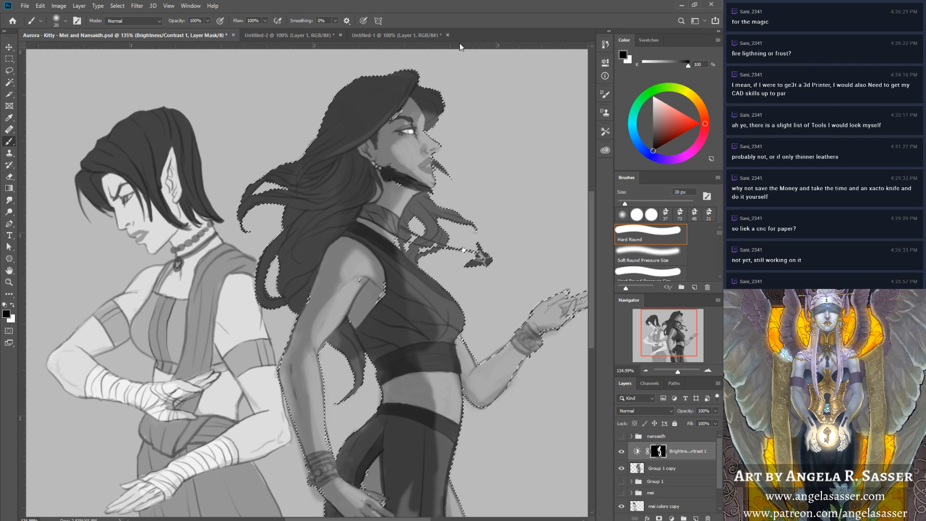
key(bracketleft)
key(bracketleft)
key(bracketleft)
key(bracketleft)
key(bracketleft)
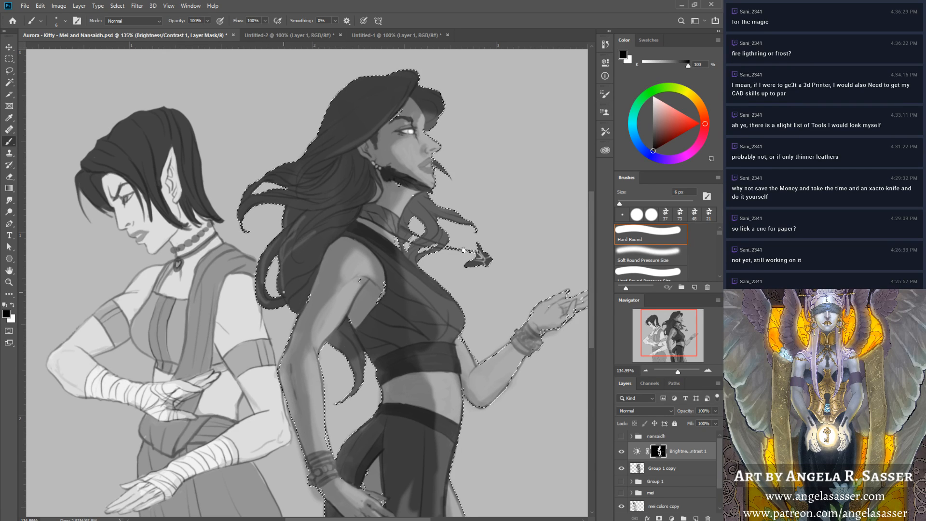
Shape the shadows in the right woman's long back hair with a 20 px brush, alternating black and white on the mask.
key(bracketright)
key(bracketright)
key(bracketright)
key(bracketright)
key(bracketright)
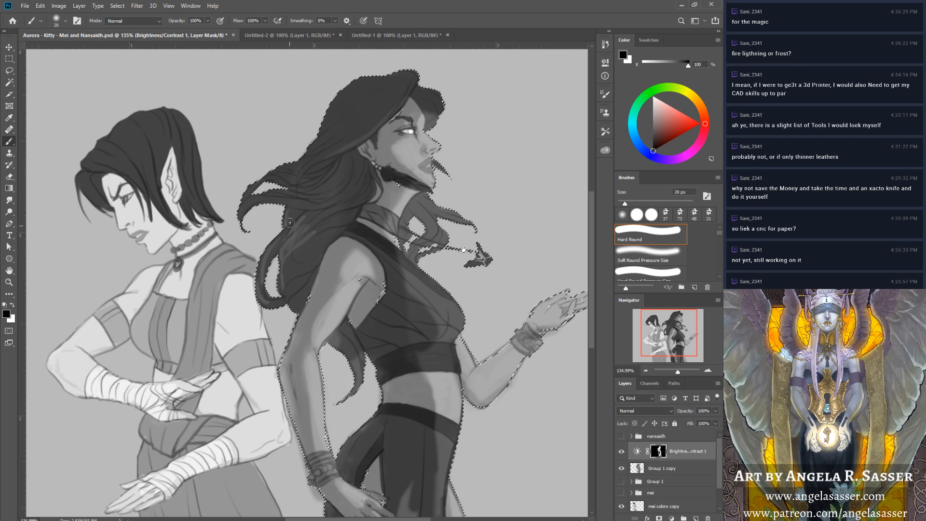
key(x)
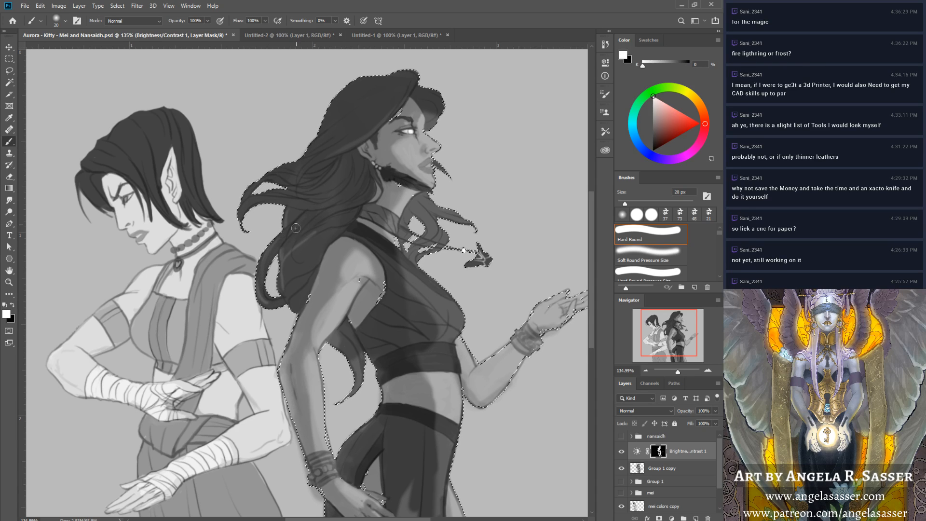
key(x)
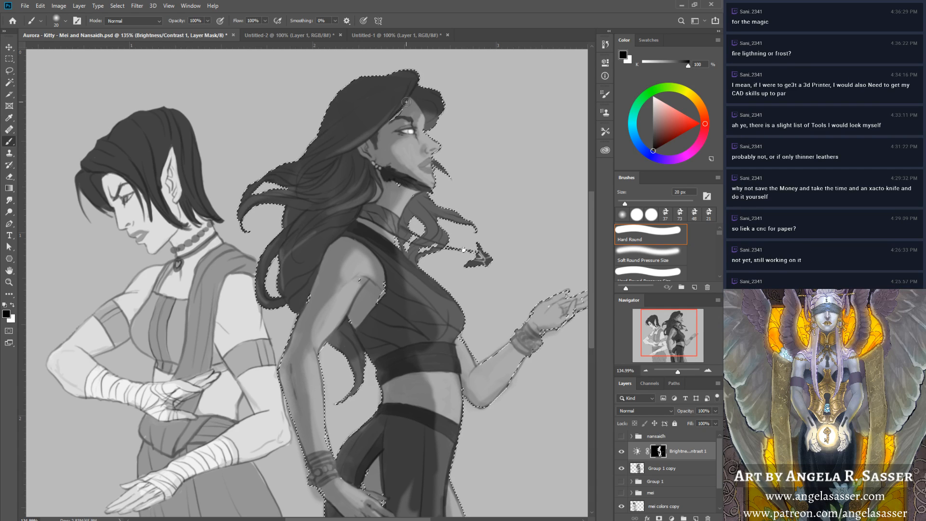
Refine the small shadows around the right woman's nose and mouth with an 8 px brush, alternating white and black.
key(x)
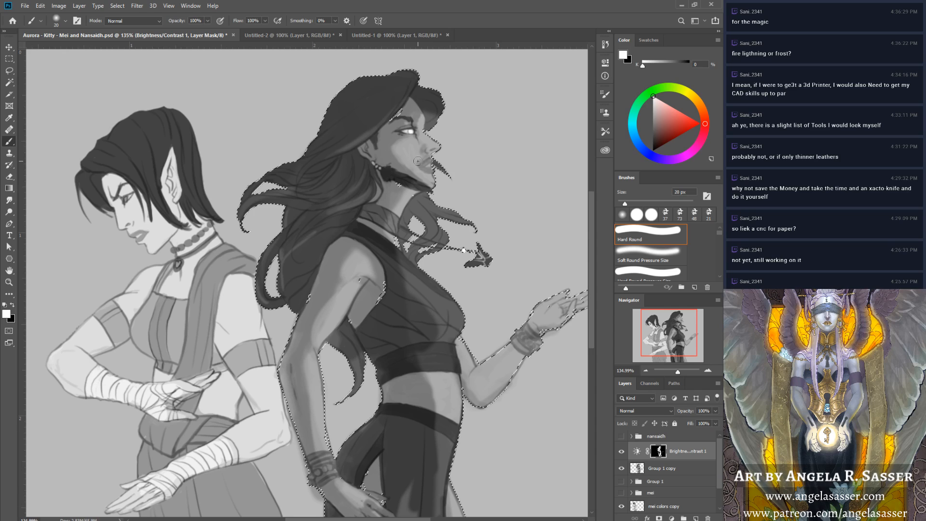
key(bracketleft)
key(bracketleft)
key(bracketleft)
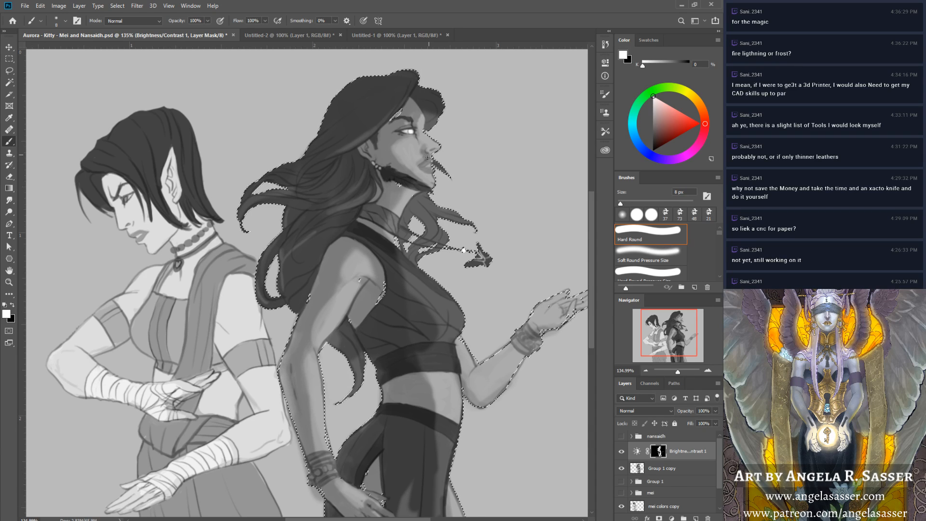
key(x)
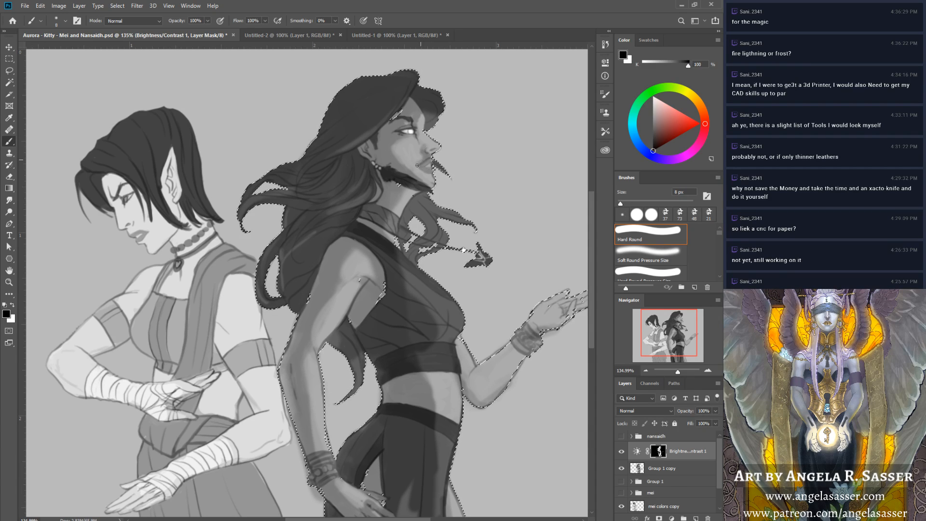
key(x)
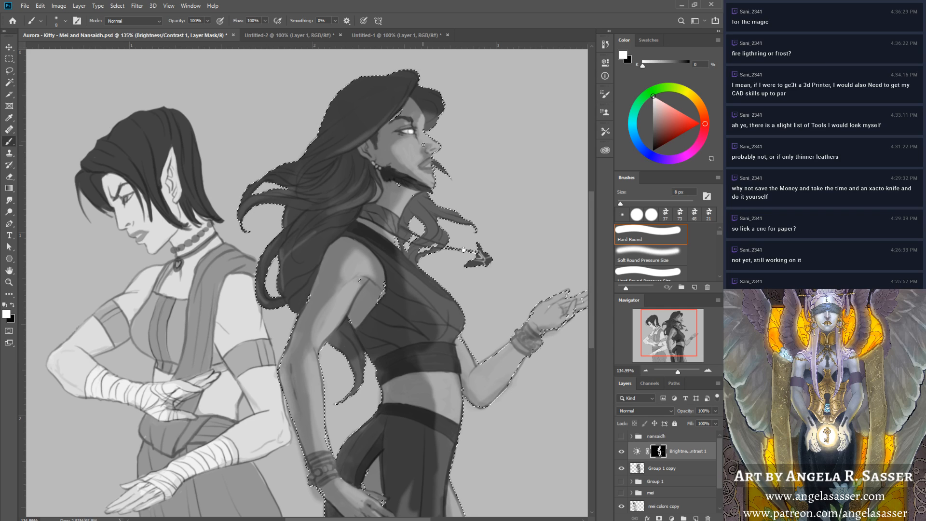
key(x)
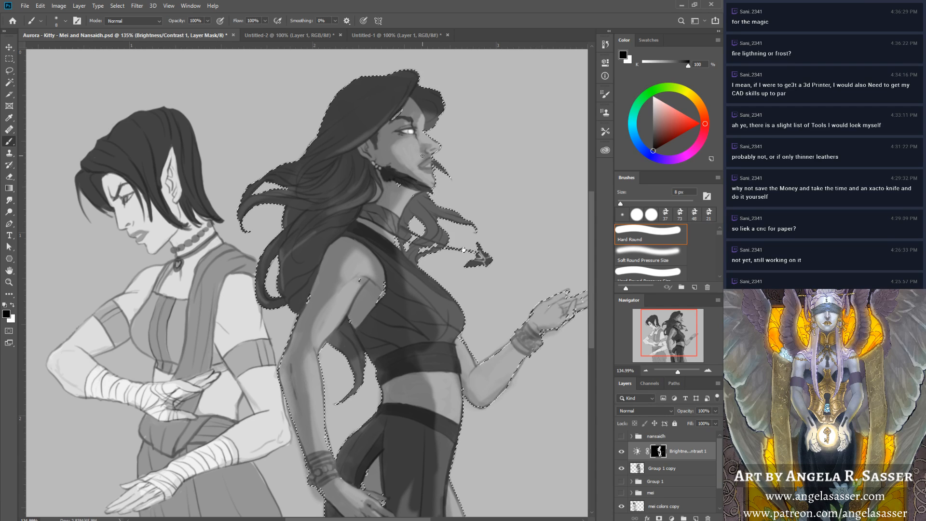
key(x)
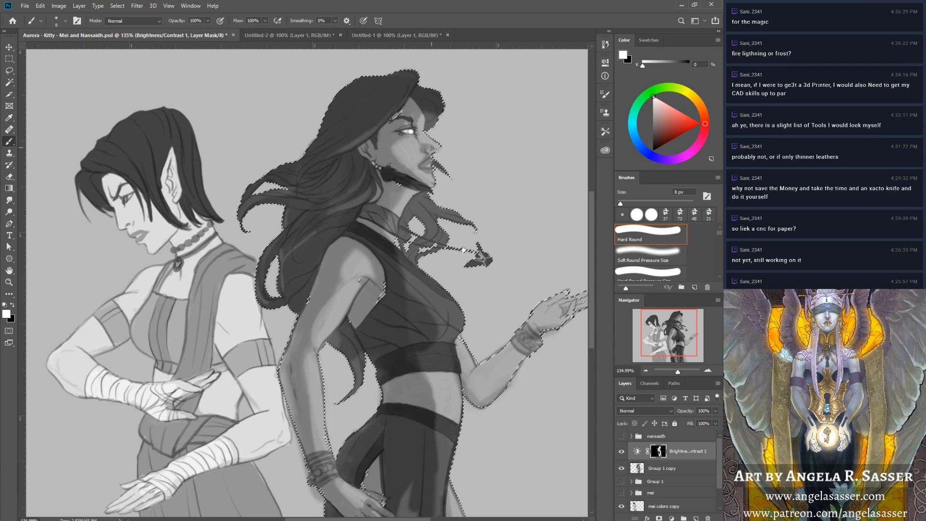
key(x)
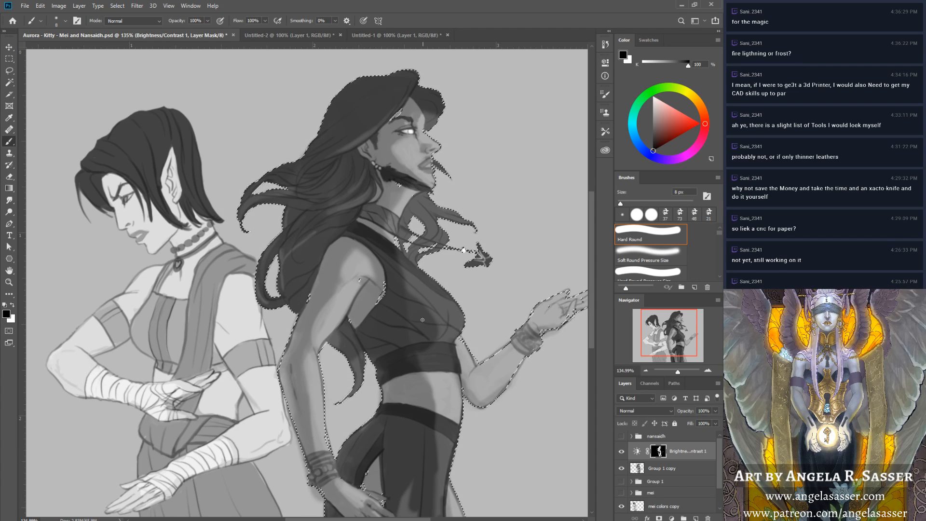
Paint shadow in white over the hair lock behind the right woman's near arm at 30 px and clear the selection outline from view.
key(x)
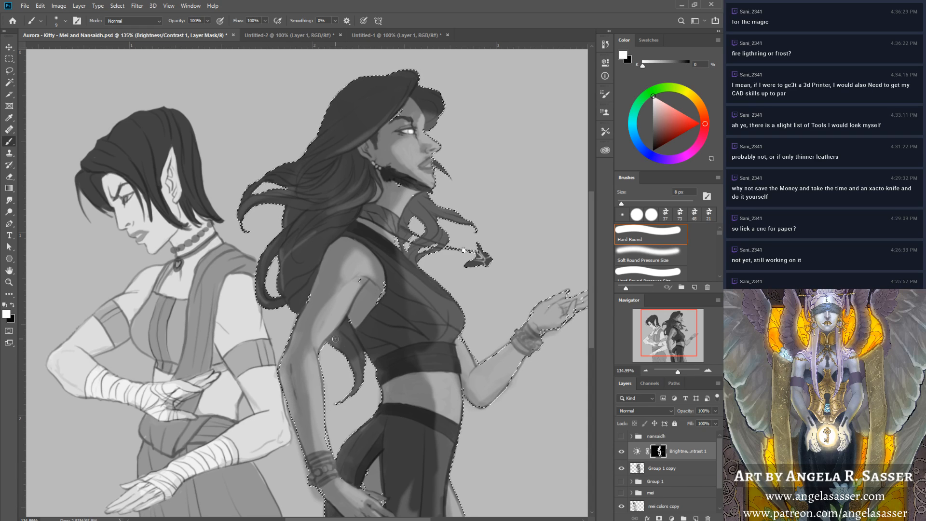
key(bracketright)
key(bracketright)
key(bracketright)
key(bracketright)
mouse_move(340, 329)
mouse_down()
mouse_move(329, 349)
mouse_move(336, 338)
mouse_move(349, 392)
mouse_move(360, 372)
mouse_move(341, 388)
mouse_up()
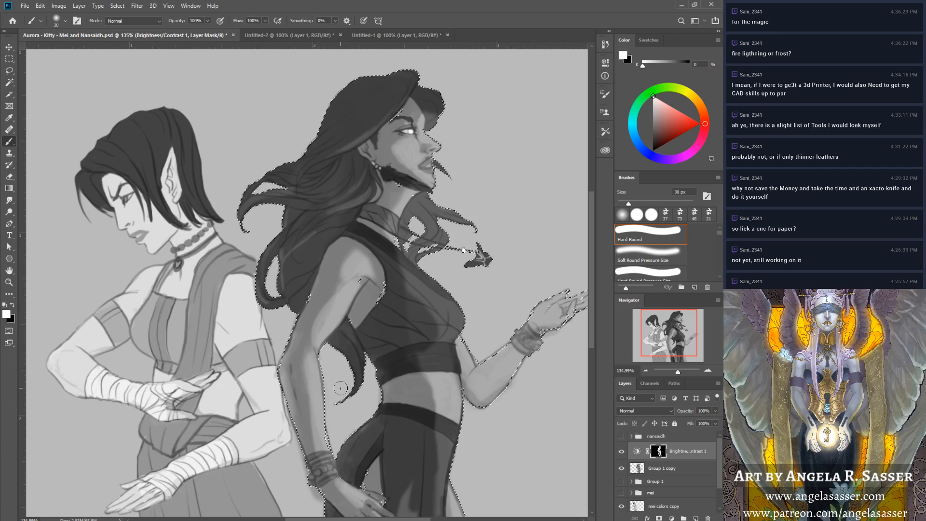
key(ctrl+d)
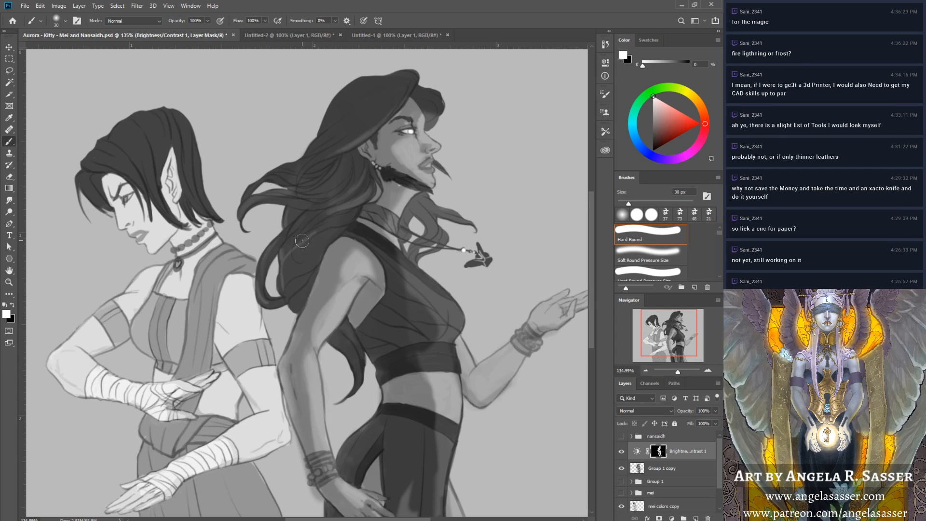
Deepen the shadow in the right woman's lower hair in white and lift it along her upper hair in black at 30 px.
drag(319, 232, 287, 279)
key(x)
drag(337, 108, 324, 125)
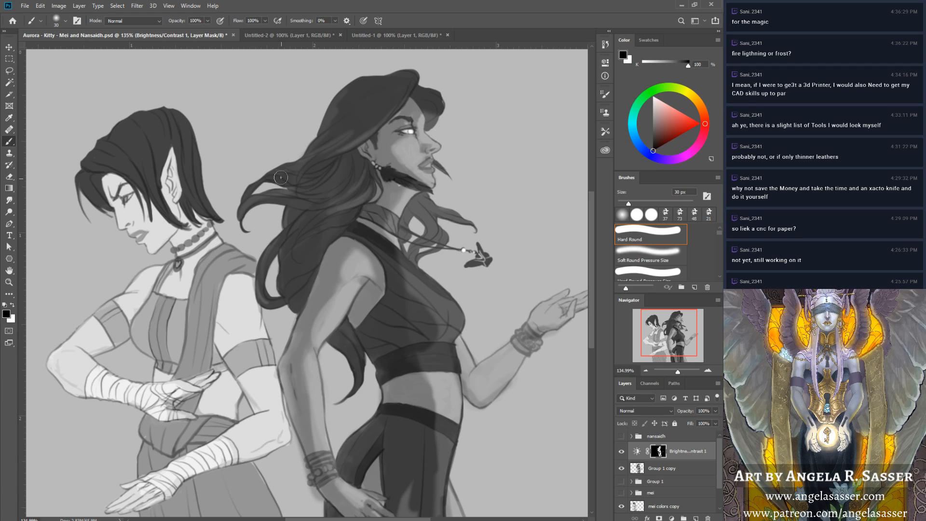
key(x)
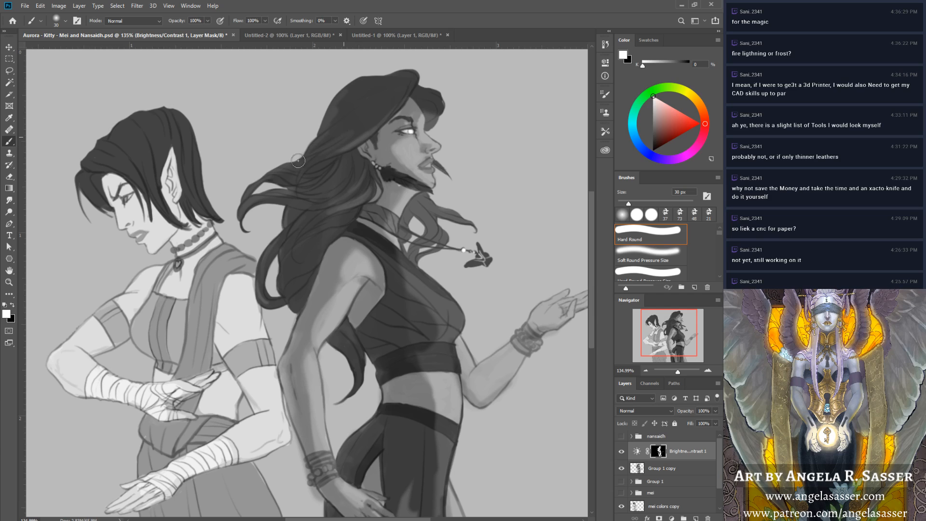
Adjust shadows on the right woman's face and neck, and darken the hair lock before her chest in white at 30 px.
key(x)
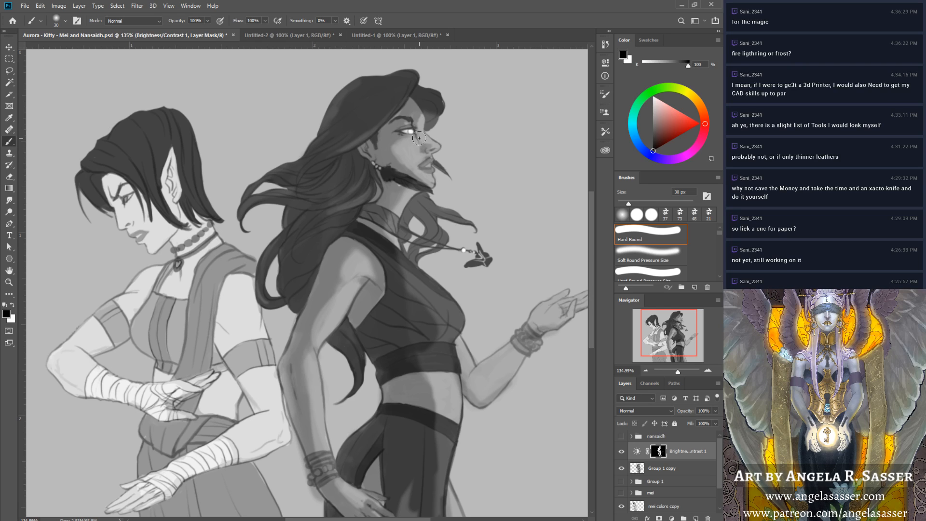
key(x)
key(x)
key(x)
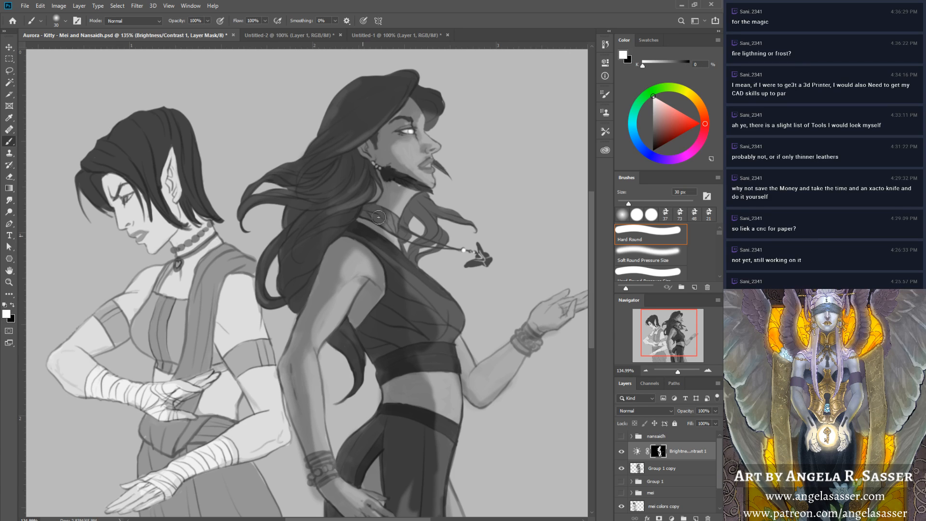
mouse_move(398, 238)
mouse_down()
mouse_move(387, 259)
mouse_move(419, 202)
mouse_move(409, 225)
mouse_move(434, 227)
mouse_up()
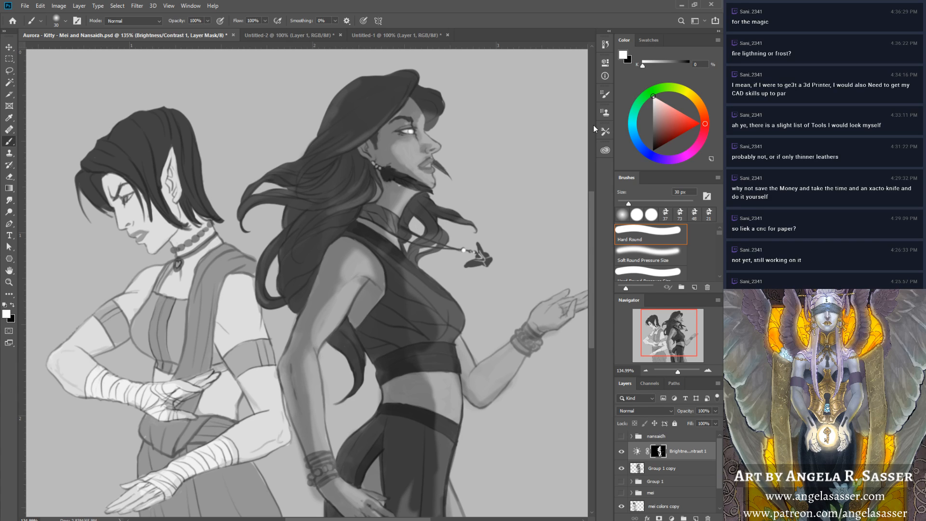
Refine the right woman's overall shadows at 57.7% zoom with a 30 px brush, alternating white and black on the mask.
drag(678, 371, 671, 373)
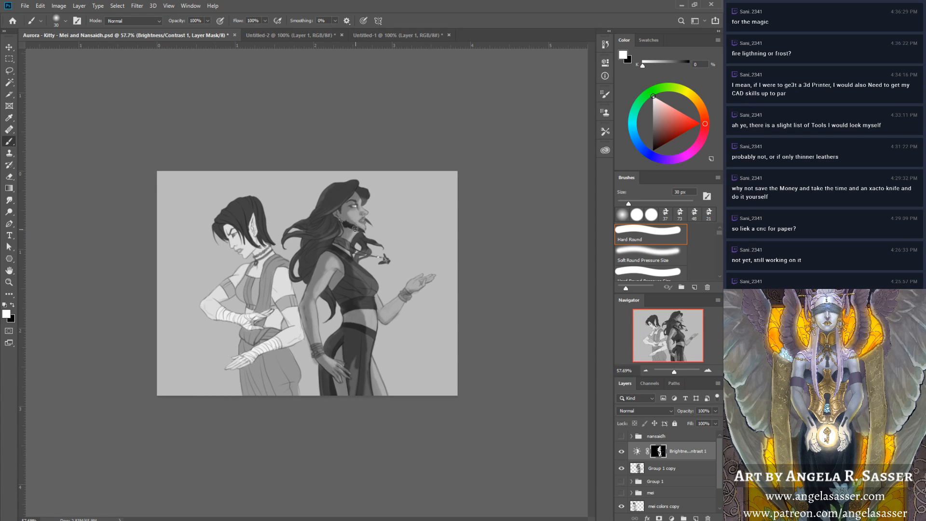
key(x)
key(x)
key(x)
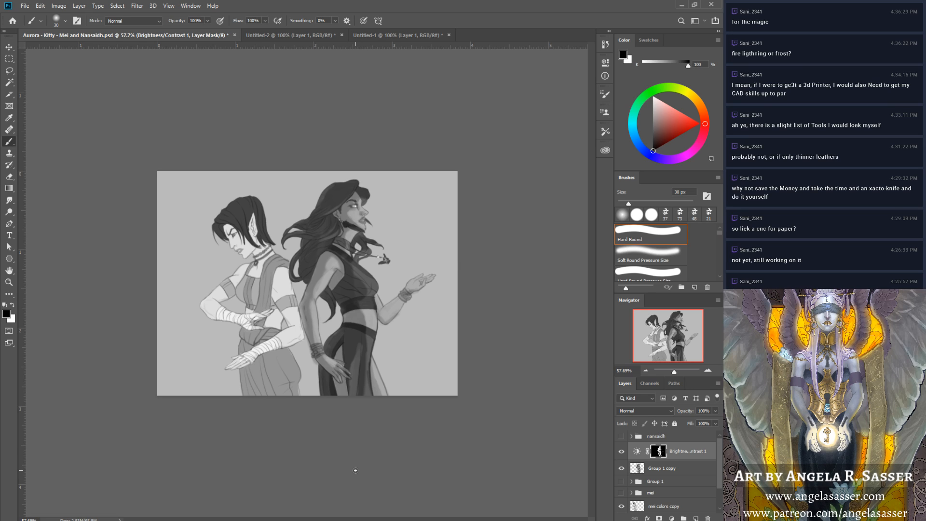
Load the left woman's outline from the mei colors copy layer as a selection and return to the Brightness/Contrast 1 mask, clearing the outline from view.
click(660, 505)
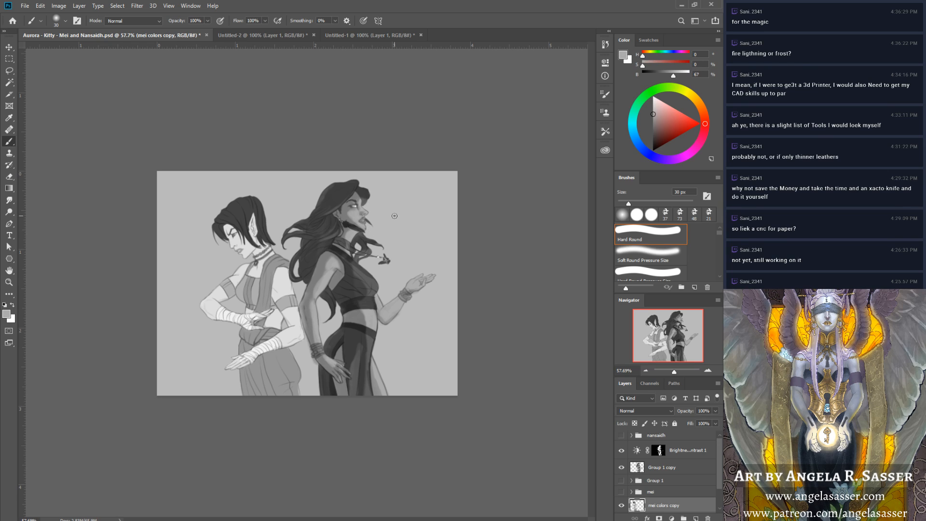
click(664, 466)
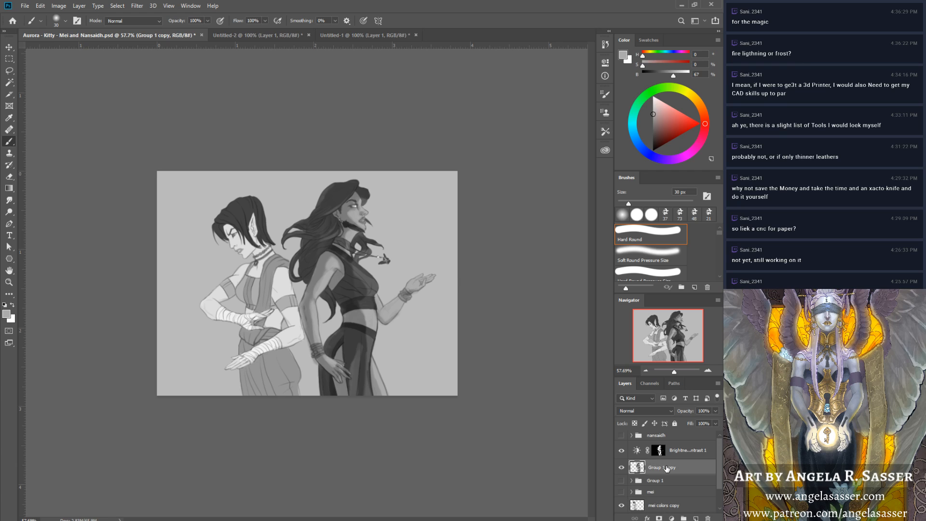
click(673, 501)
click(672, 518)
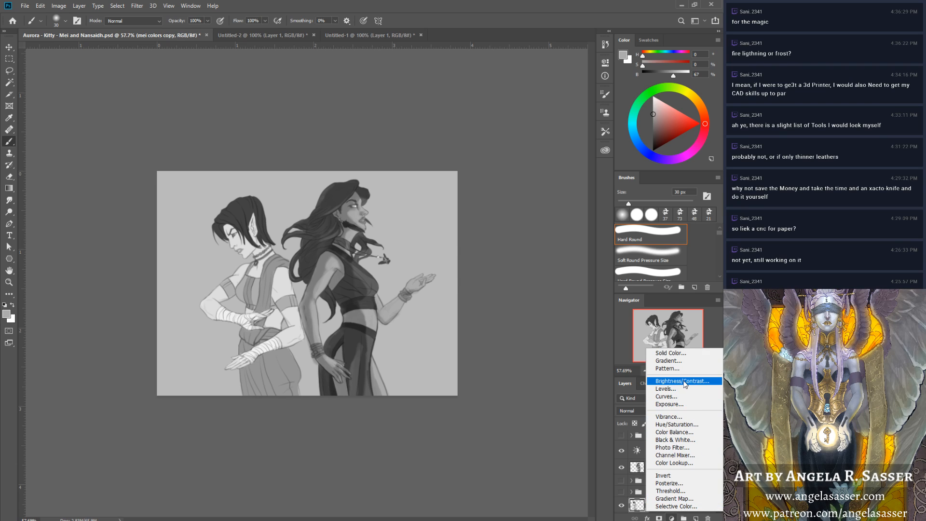
click(634, 510)
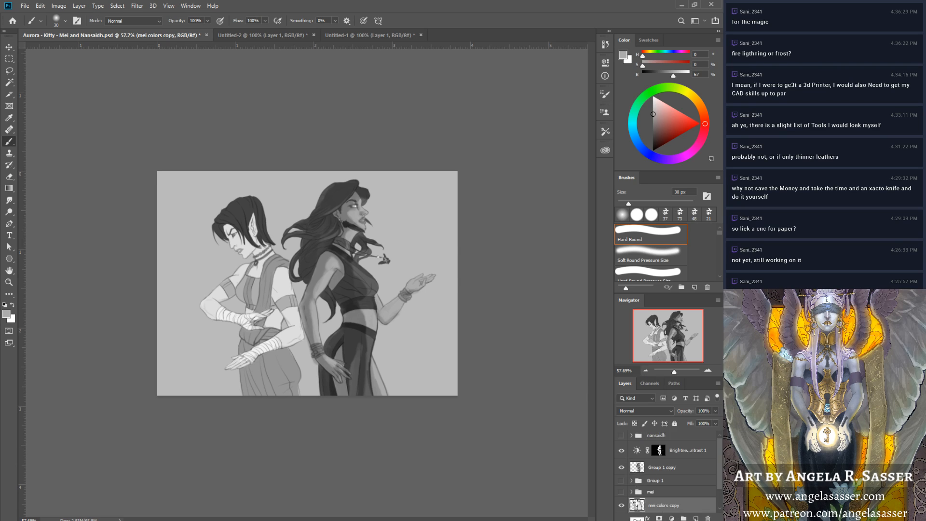
ctrl+click(636, 507)
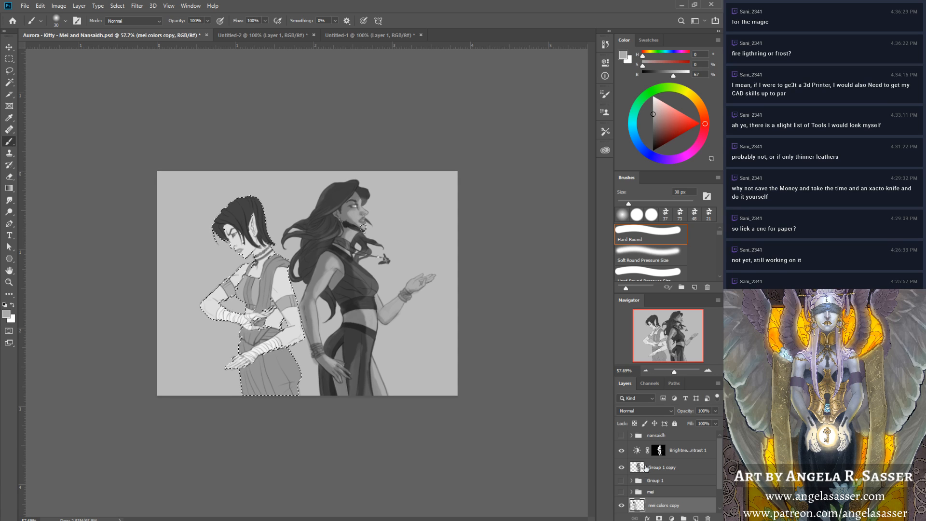
click(659, 450)
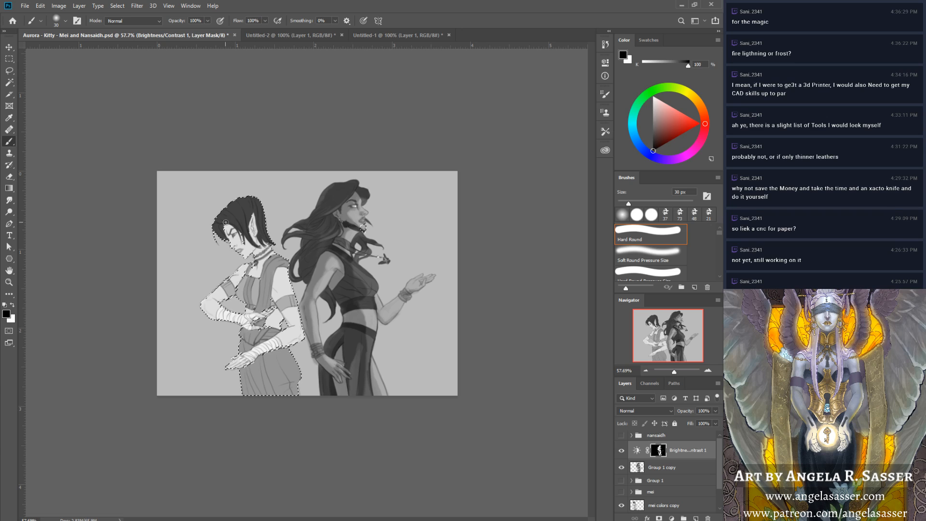
key(ctrl+d)
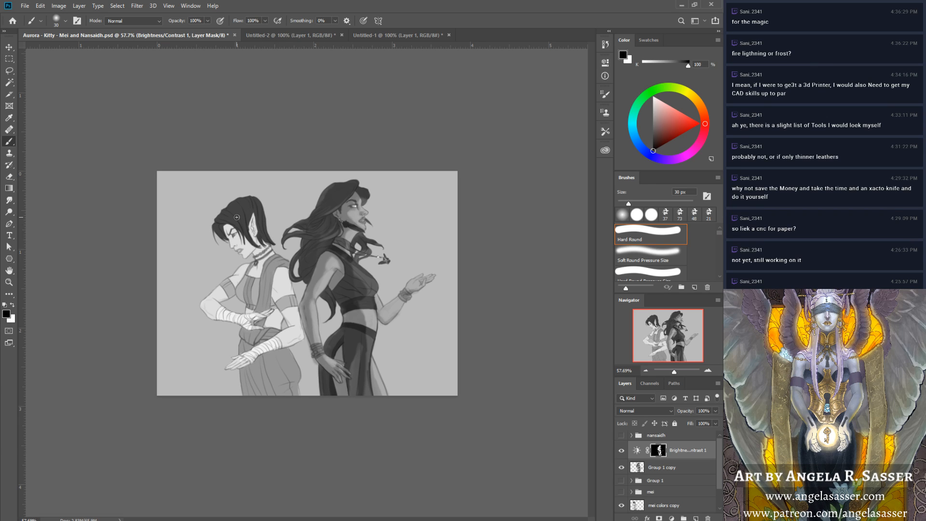
Block in shadow over the left woman's hair and face by painting the mask in white with a 70 px brush.
key(bracketright)
key(bracketright)
key(bracketright)
key(bracketright)
key(x)
mouse_move(241, 214)
mouse_down()
mouse_move(267, 230)
mouse_move(250, 207)
mouse_move(232, 213)
mouse_move(261, 216)
mouse_move(250, 228)
mouse_move(290, 237)
mouse_move(280, 243)
mouse_move(248, 219)
mouse_move(283, 252)
mouse_move(226, 225)
mouse_move(238, 241)
mouse_up()
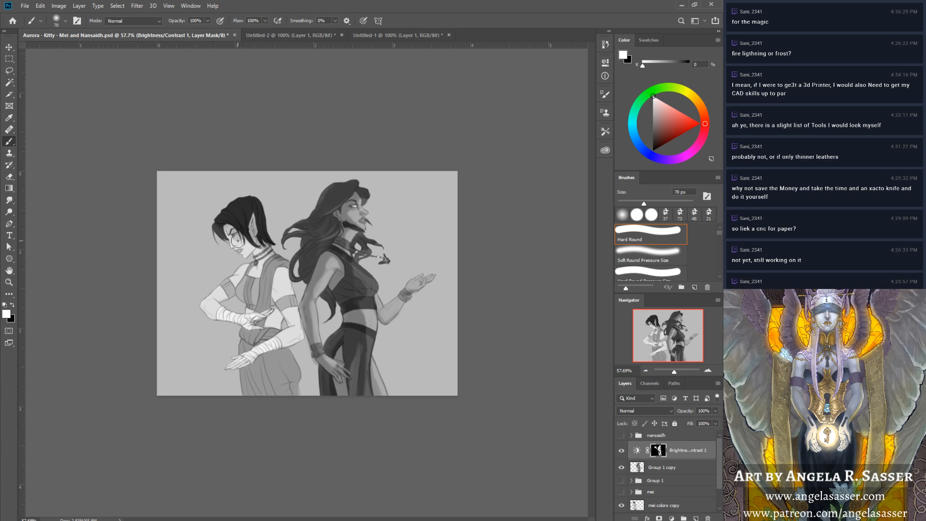
Shape the shadows on the left woman's face, neck and shoulder with a 30 px brush, alternating white and black.
key(bracketleft)
key(bracketleft)
key(bracketleft)
key(bracketleft)
click(290, 269)
key(x)
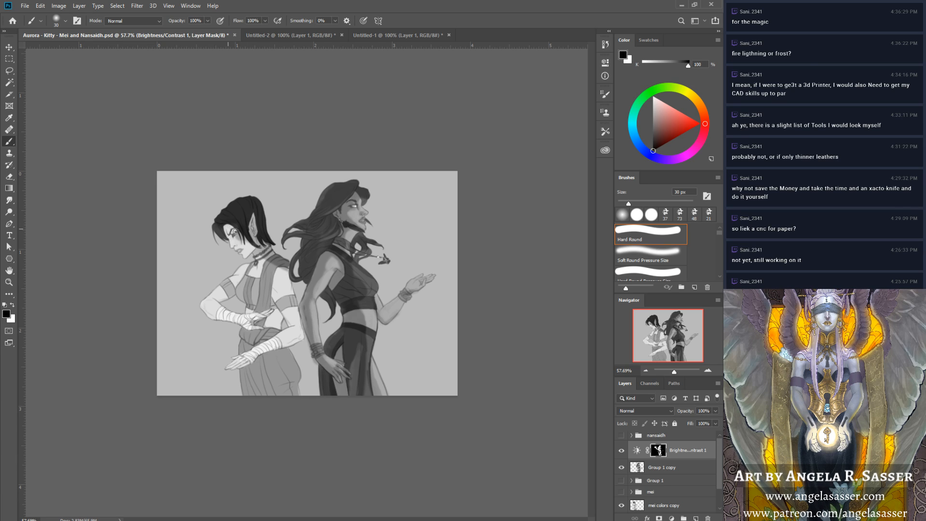
key(x)
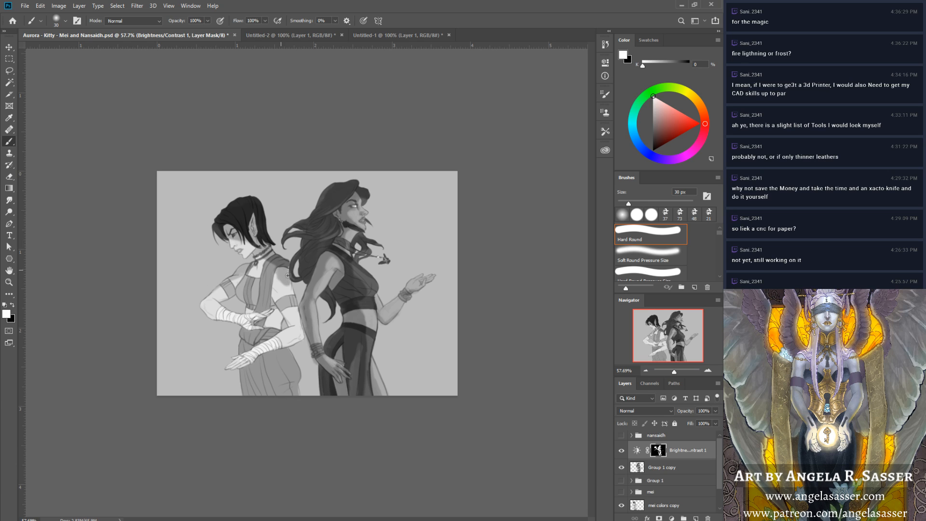
Shade the left woman's top, arms and waist in white with a 30 px brush, then reduce the brush to 15 px in black.
mouse_move(287, 288)
mouse_down()
mouse_move(307, 337)
mouse_move(304, 324)
mouse_move(242, 348)
mouse_up()
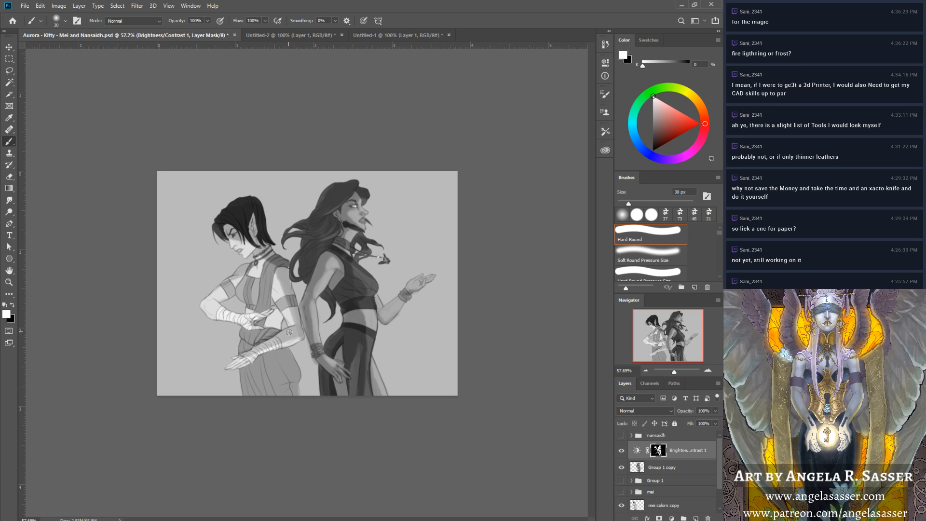
mouse_move(271, 331)
mouse_down()
mouse_move(270, 302)
mouse_move(262, 309)
mouse_move(270, 303)
mouse_move(262, 305)
mouse_move(262, 288)
mouse_move(244, 284)
mouse_move(270, 276)
mouse_move(240, 288)
mouse_move(260, 289)
mouse_move(254, 267)
mouse_up()
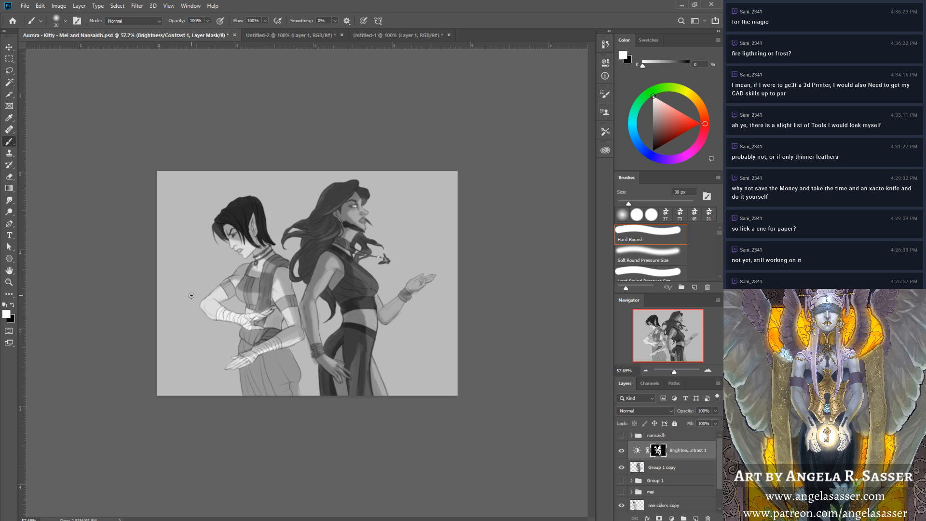
mouse_move(219, 305)
mouse_down()
mouse_move(208, 298)
mouse_move(251, 315)
mouse_move(242, 317)
mouse_move(258, 313)
mouse_up()
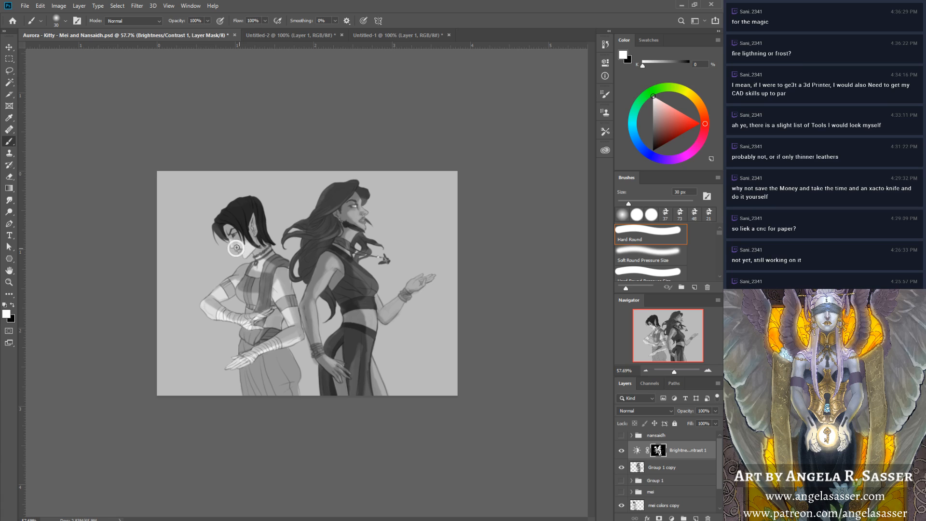
key(bracketleft)
key(bracketleft)
key(bracketleft)
key(x)
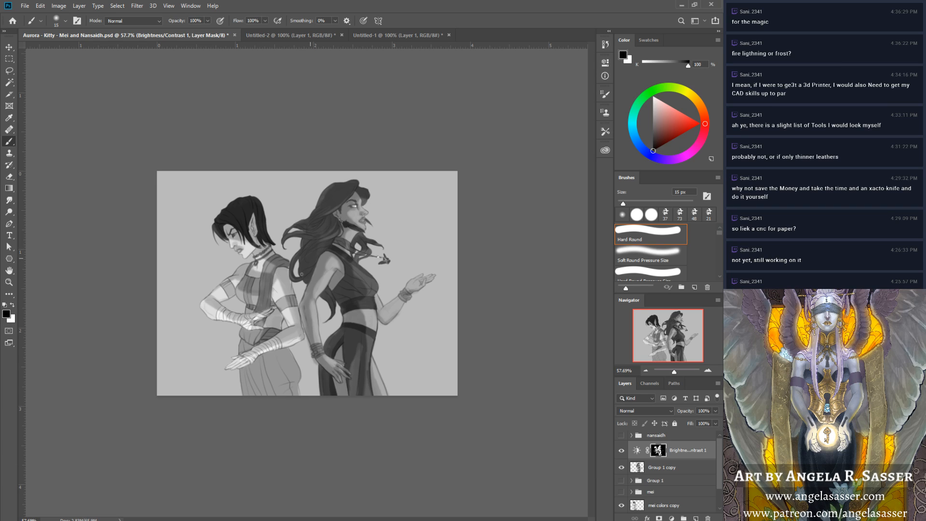
Block in shadow over the left woman's trousers and waist by painting the mask in white with a 50 px brush.
key(x)
key(bracketright)
key(bracketright)
key(bracketright)
key(bracketright)
key(bracketright)
key(bracketright)
mouse_move(268, 360)
mouse_down()
mouse_move(286, 354)
mouse_move(277, 378)
mouse_move(296, 376)
mouse_move(288, 357)
mouse_move(264, 359)
mouse_move(271, 393)
mouse_move(257, 363)
mouse_move(263, 395)
mouse_up()
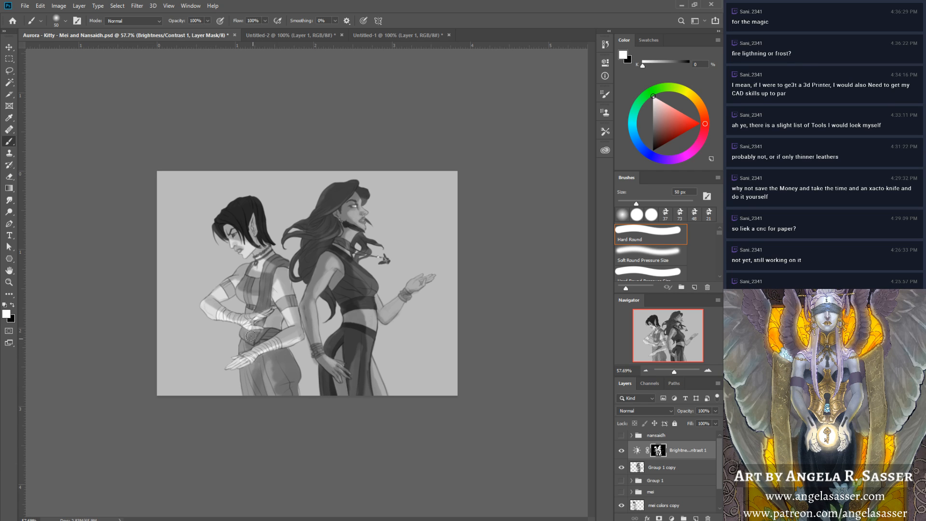
mouse_move(250, 336)
mouse_down()
mouse_move(258, 330)
mouse_move(249, 346)
mouse_move(258, 343)
mouse_move(264, 373)
mouse_up()
key(x)
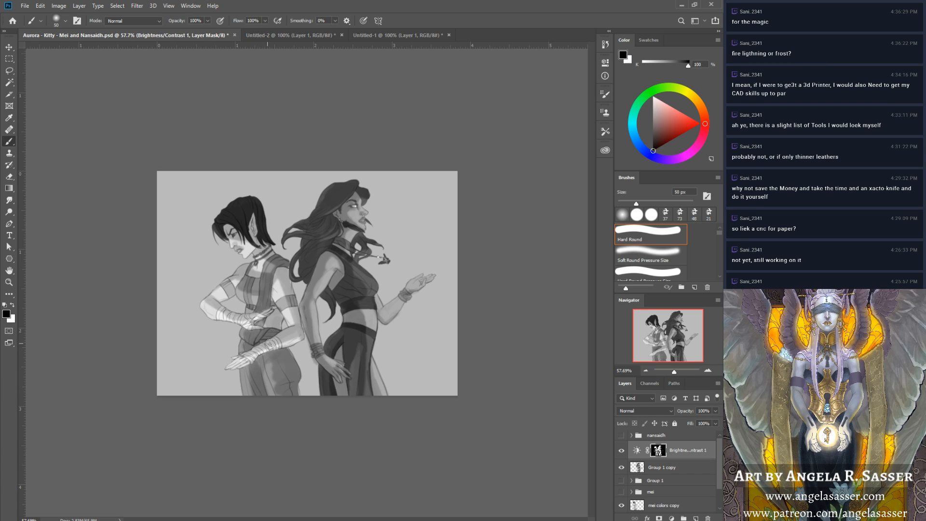
key(x)
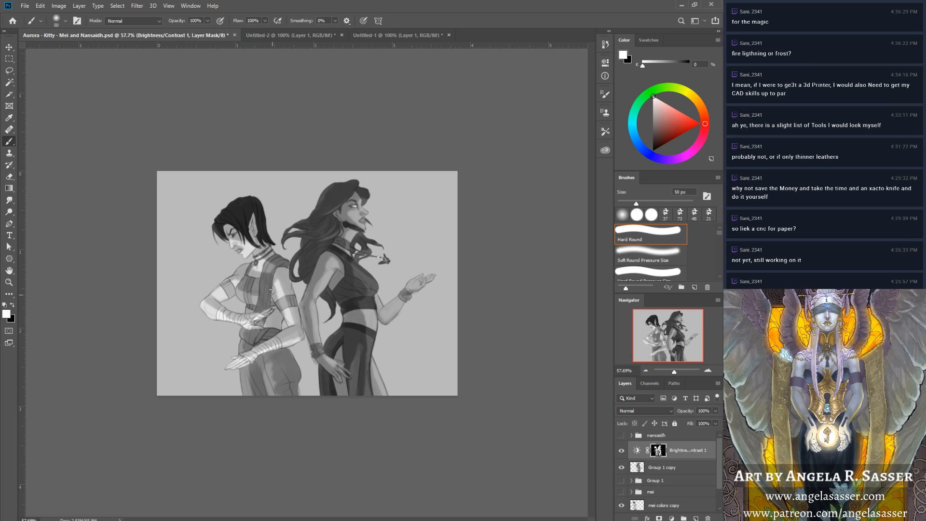
Refine the shadows on the left woman's chest, upper arm and lower hand with a 20 to 25 px brush, alternating black and white.
key(x)
key(bracketleft)
key(bracketleft)
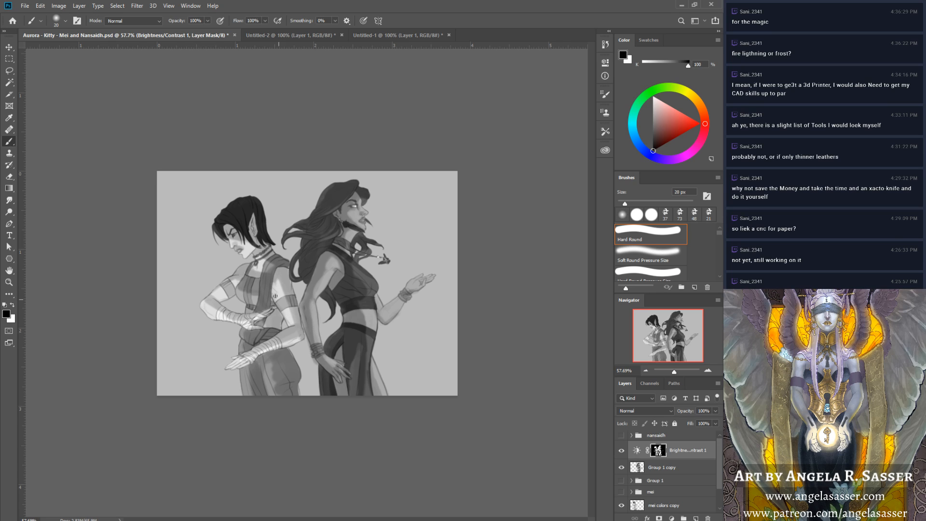
key(x)
key(x)
key(x)
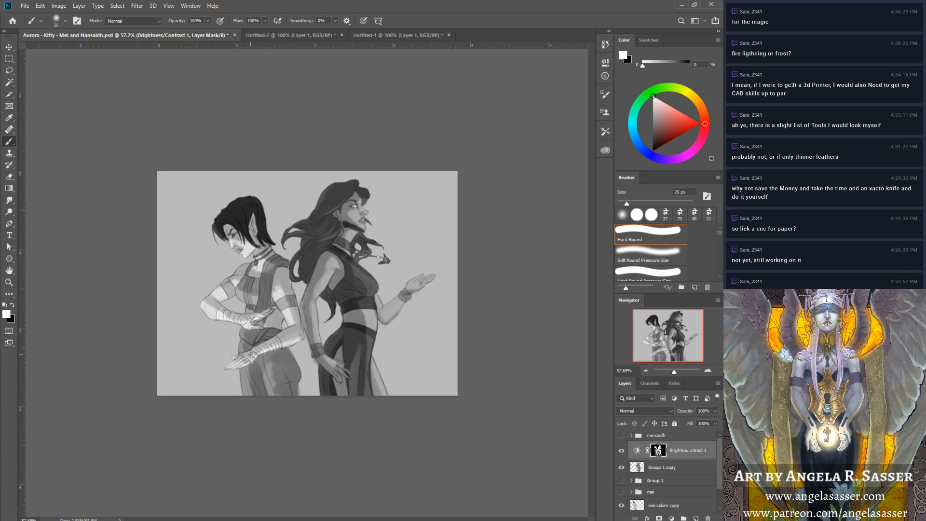
Detail the shadows on the left woman's hair, hands and arm with a 10 px brush, alternating black and white.
key(bracketleft)
key(bracketleft)
key(bracketleft)
key(x)
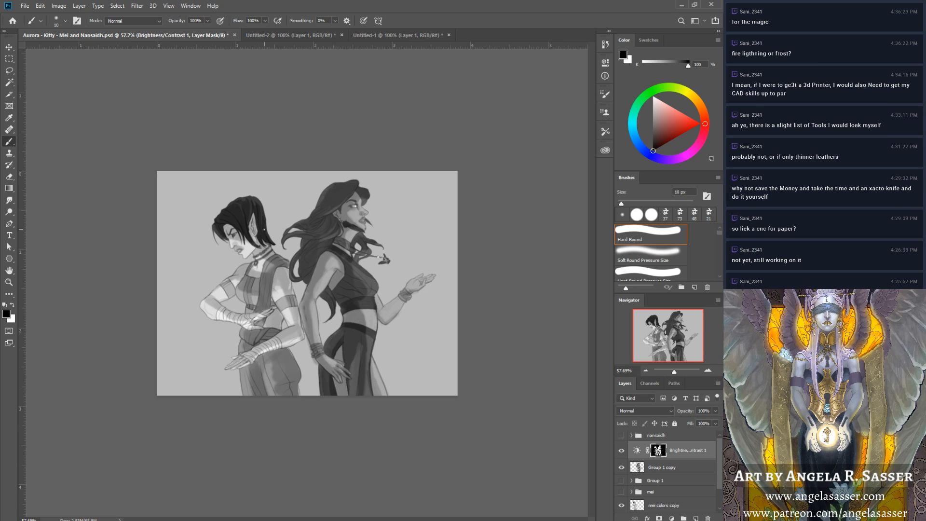
key(x)
key(x)
key(x)
key(x)
key(x)
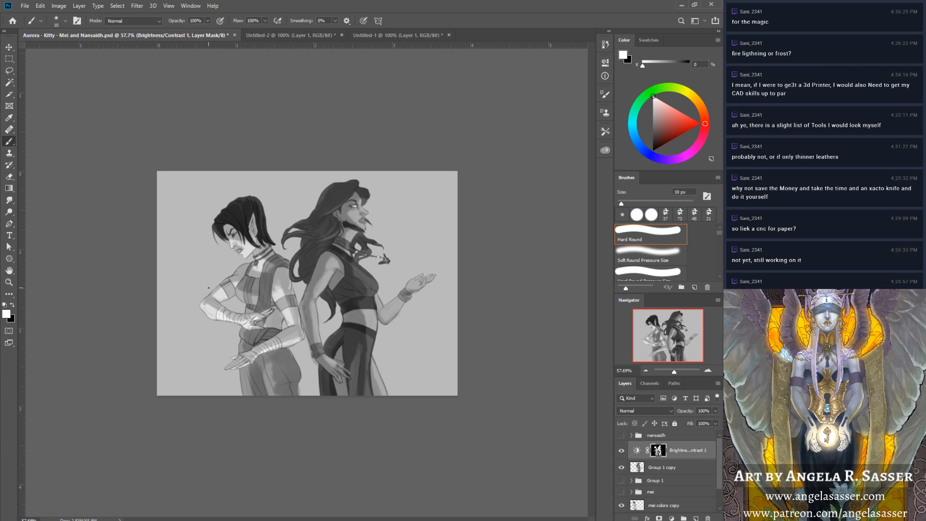
Deepen the shadows on the left woman's chest and trousers in white with a 40 px brush.
key(bracketright)
key(bracketright)
key(bracketright)
mouse_move(262, 274)
mouse_down()
mouse_move(274, 255)
mouse_move(265, 263)
mouse_up()
mouse_move(270, 365)
mouse_down()
mouse_move(274, 389)
mouse_move(274, 369)
mouse_up()
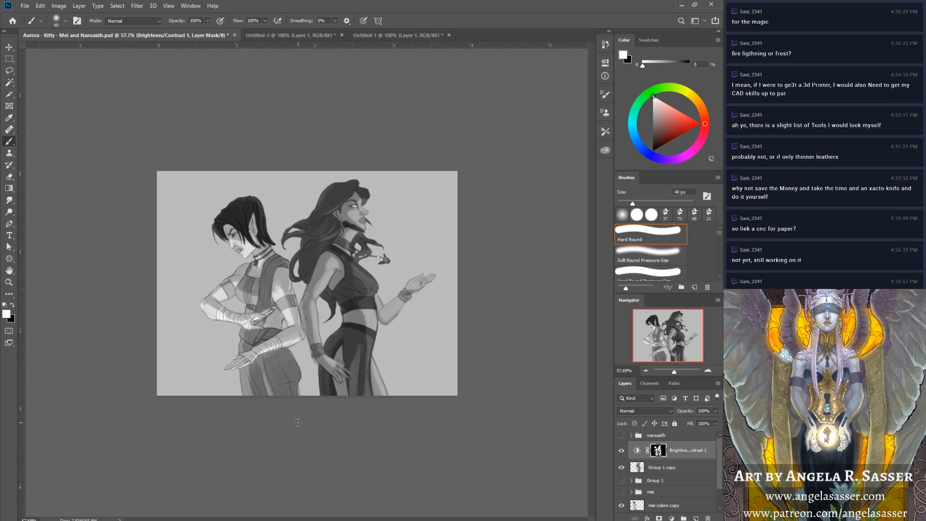
Touch up the shadows on both women's arms and torsos with a 30 px brush, alternating white and black.
key(x)
key(x)
key(bracketleft)
key(x)
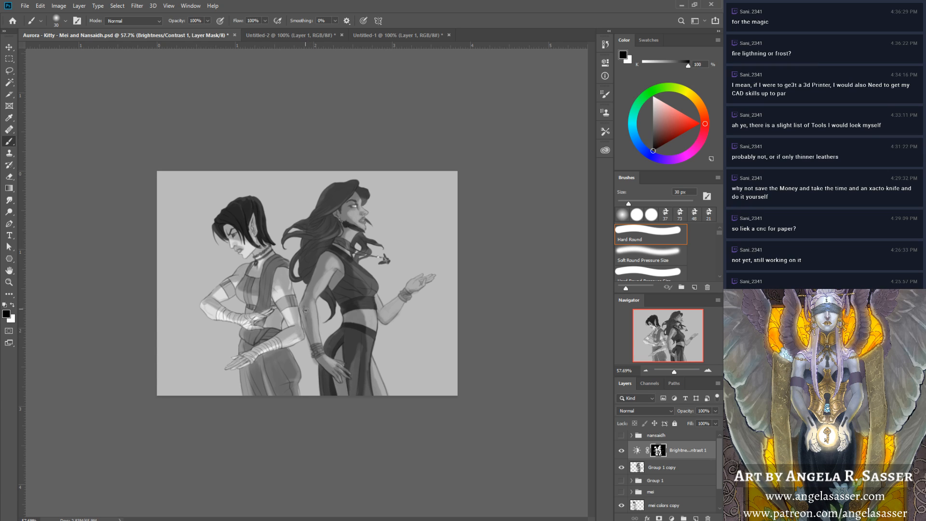
key(x)
key(x)
key(x)
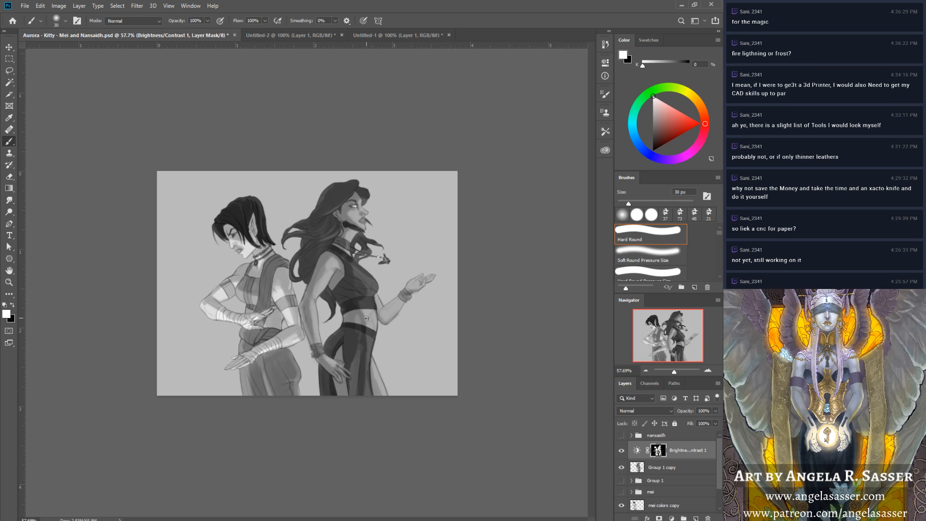
key(x)
key(x)
key(x)
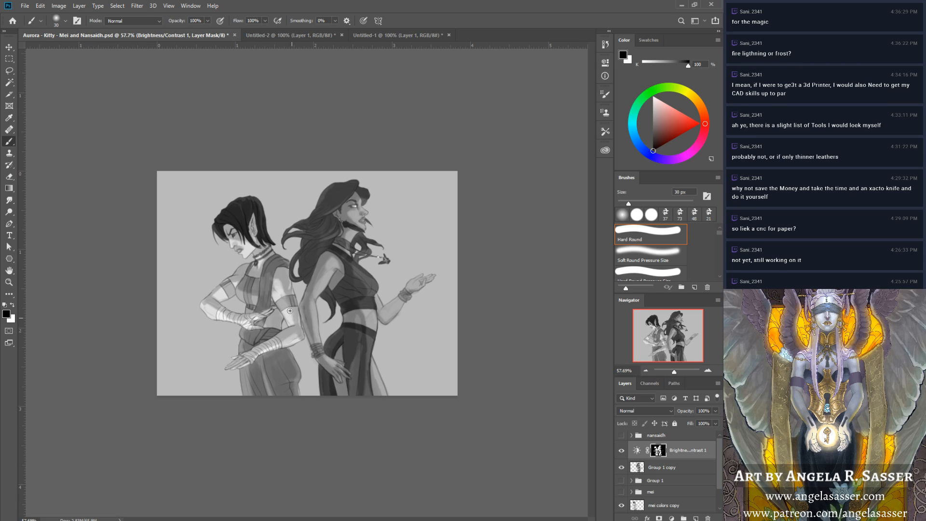
key(x)
key(x)
key(x)
key(x)
Refine the shadows on the left woman's face and ear with an 8 px brush at 135% zoom, alternating white and black.
drag(674, 371, 677, 372)
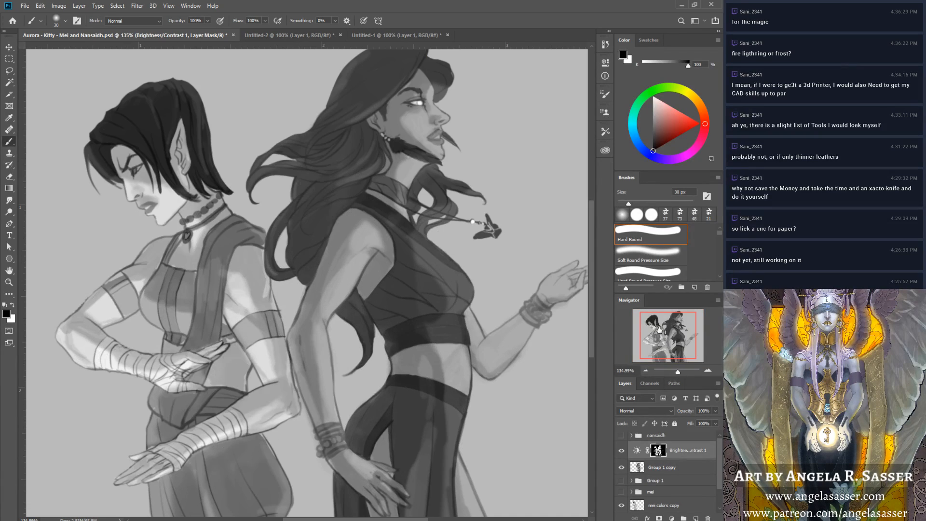
key(bracketleft)
key(bracketleft)
key(bracketleft)
key(bracketleft)
key(x)
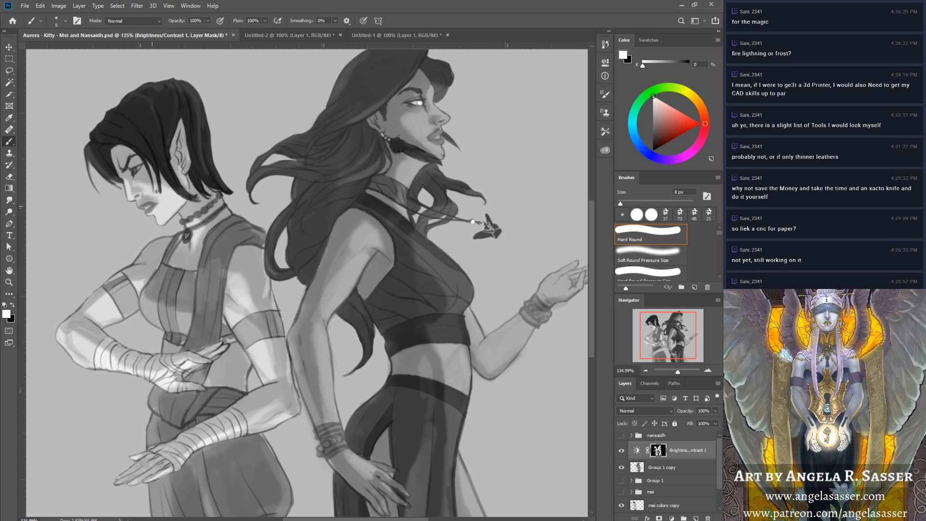
key(x)
key(x)
key(x)
key(x)
key(x)
drag(187, 163, 189, 160)
key(x)
Add a second Brightness/Contrast adjustment layer with brightness 25 and contrast 43.
click(672, 518)
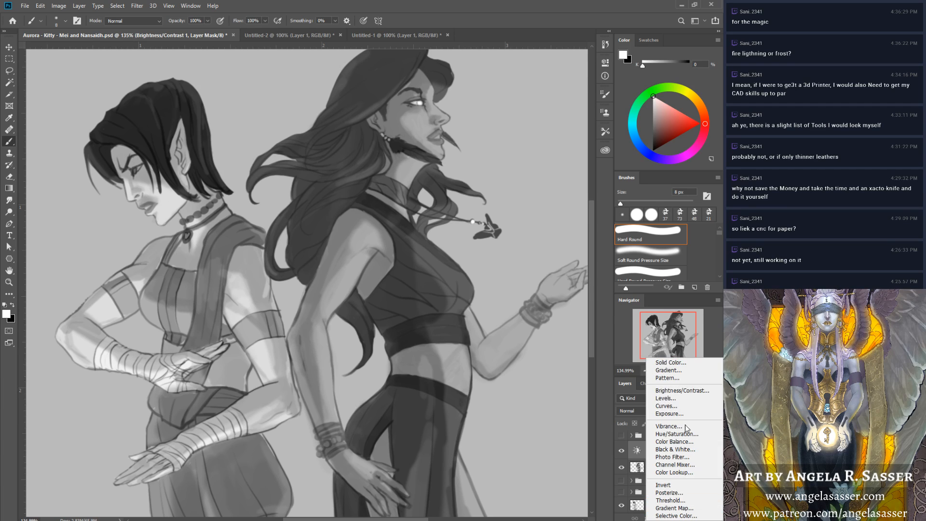
click(677, 391)
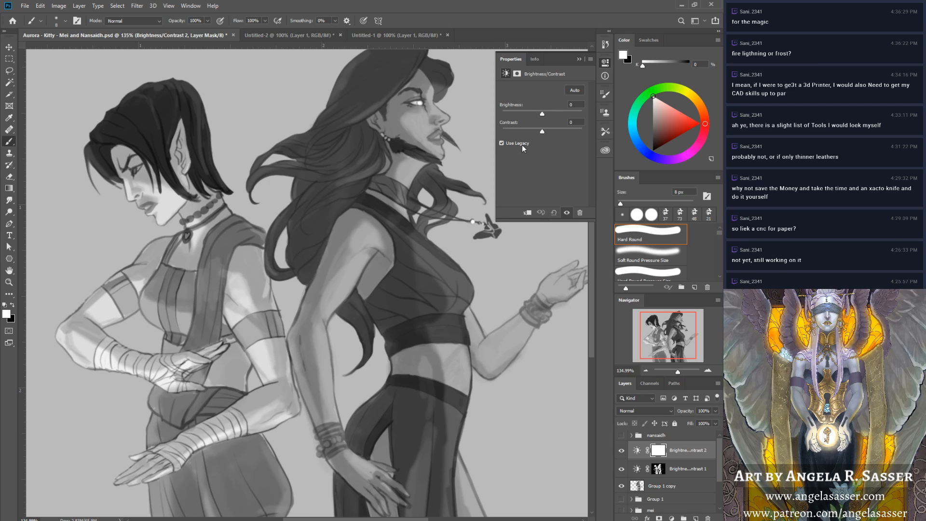
drag(542, 133, 551, 113)
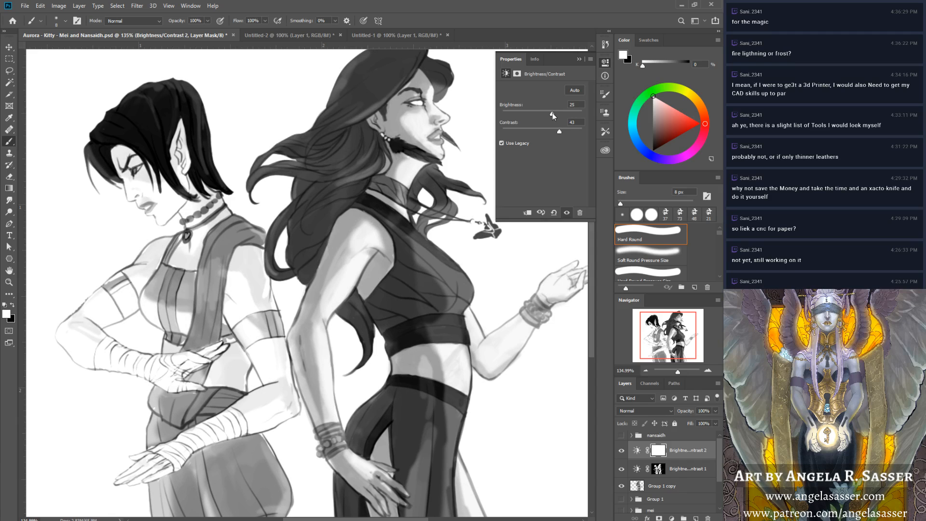
click(577, 60)
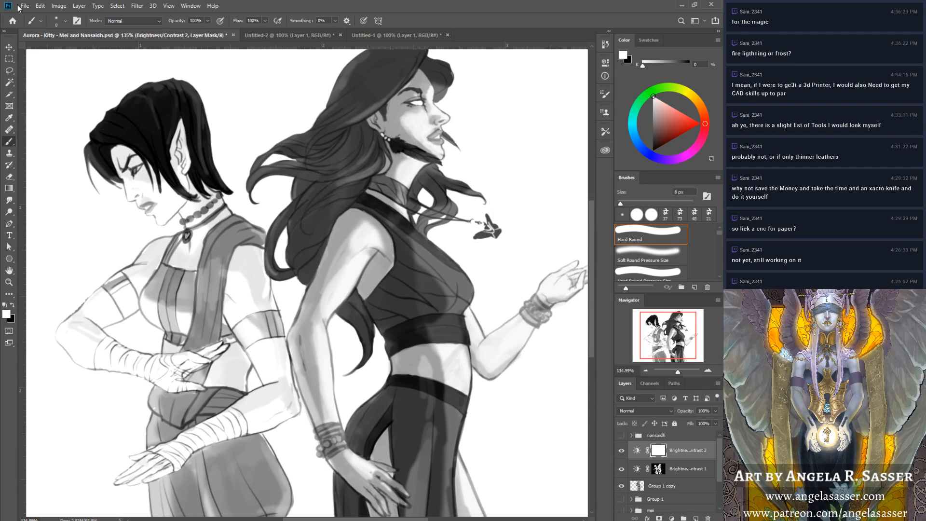
Fill the Brightness/Contrast 2 layer mask with black at 100% opacity in Normal mode.
click(40, 6)
click(56, 152)
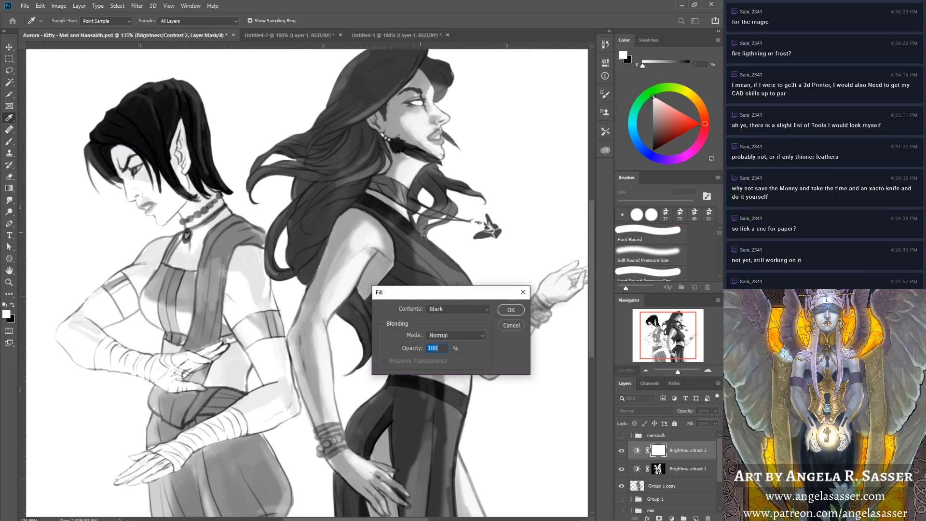
click(505, 305)
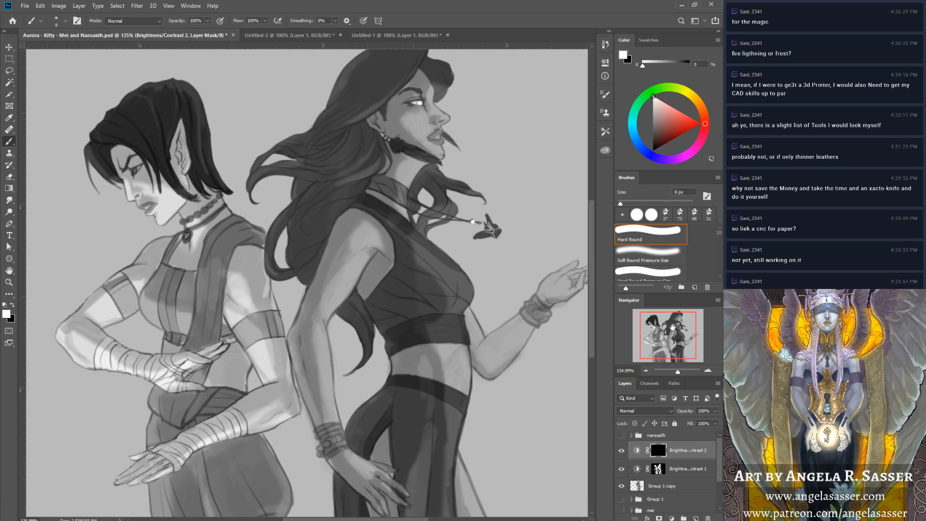
Start a glow around the right woman's raised hand by painting the new mask in white with a 45 px brush.
drag(672, 326, 672, 323)
drag(677, 372, 675, 372)
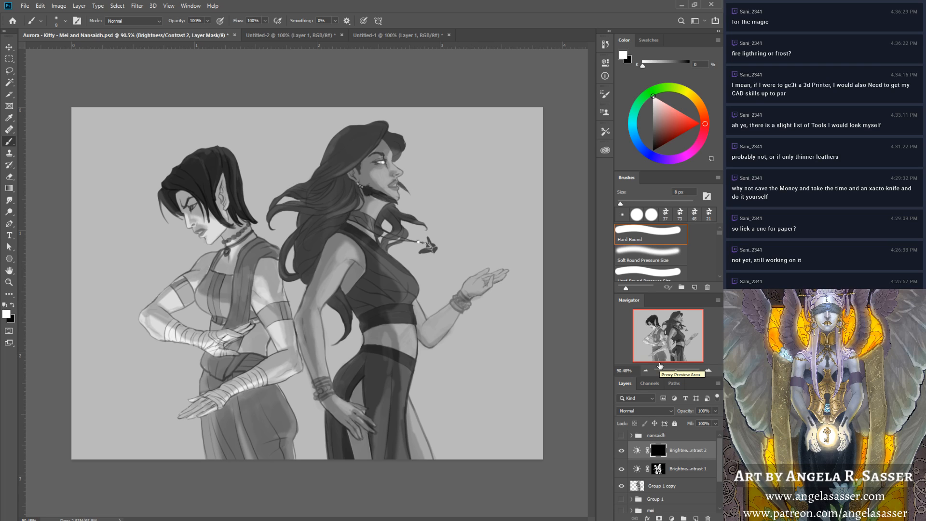
key(bracketright)
key(bracketright)
key(bracketright)
key(bracketright)
key(bracketright)
key(bracketright)
key(bracketright)
key(bracketright)
key(bracketright)
mouse_move(470, 289)
mouse_down()
mouse_move(487, 267)
mouse_move(477, 282)
mouse_up()
drag(482, 231, 481, 208)
drag(481, 259, 467, 381)
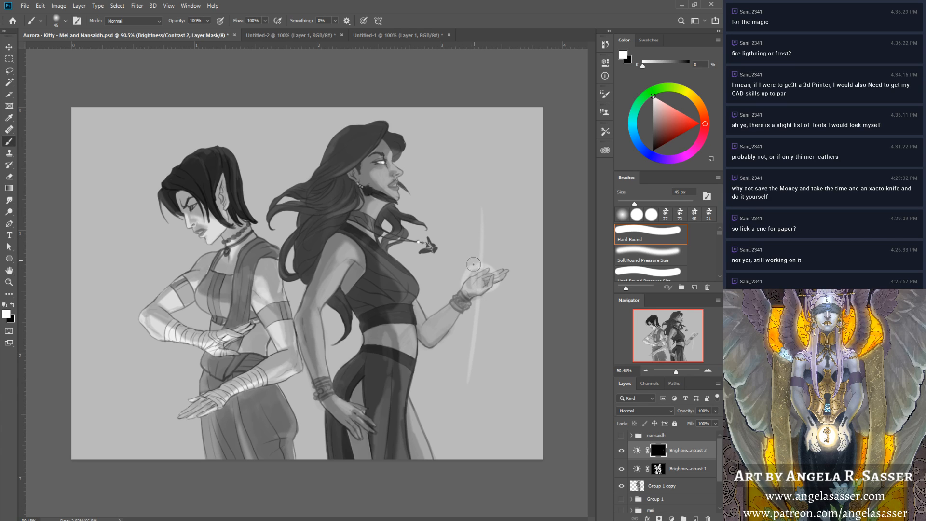
key(ctrl+z)
Paint straight vertical light beams and a horizontal one crossing at the right woman's raised hand with the 45 px brush.
drag(479, 212, 476, 382)
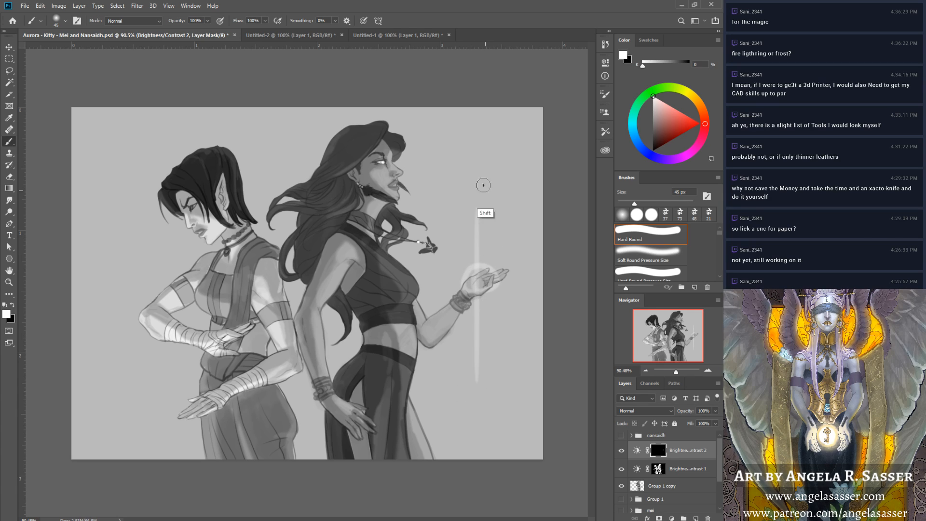
drag(478, 190, 476, 386)
drag(485, 164, 485, 348)
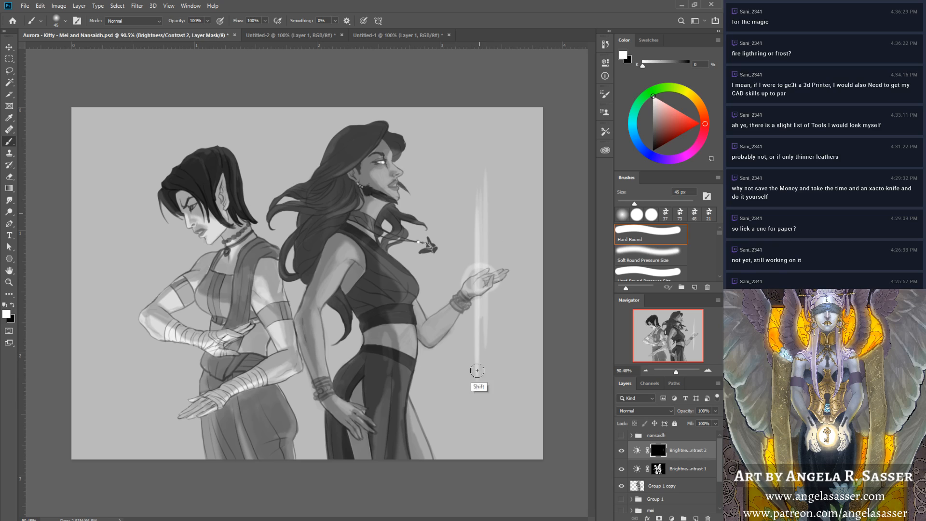
drag(451, 283, 555, 282)
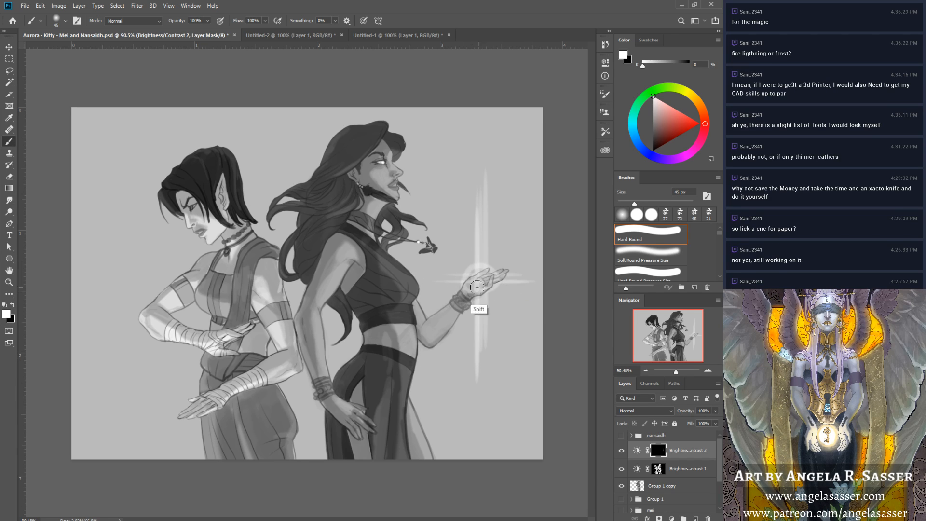
Add thin bright streaks along the horizontal beam and the lower vertical beam in white with a 7 px brush.
key(bracketleft)
key(bracketleft)
key(bracketleft)
key(bracketleft)
key(bracketleft)
key(bracketleft)
key(bracketleft)
key(bracketleft)
key(bracketleft)
key(bracketleft)
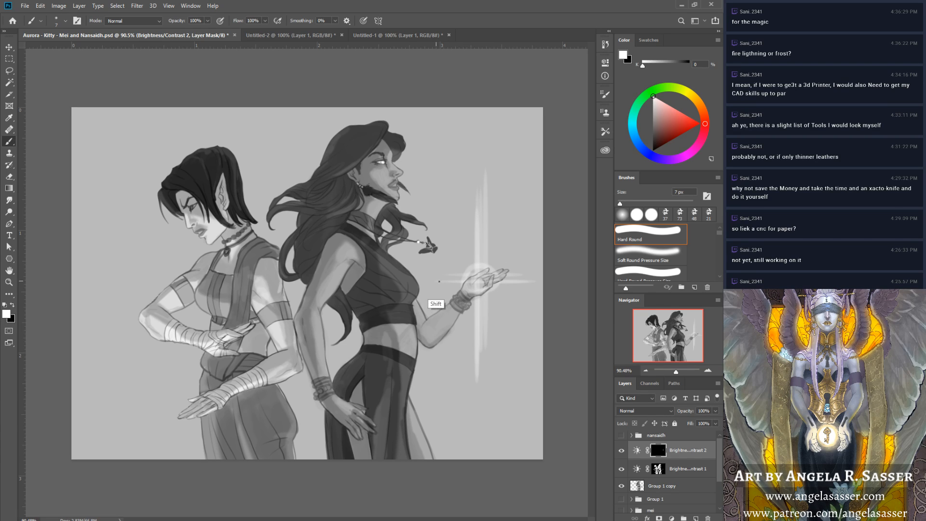
drag(431, 280, 530, 274)
drag(477, 368, 475, 381)
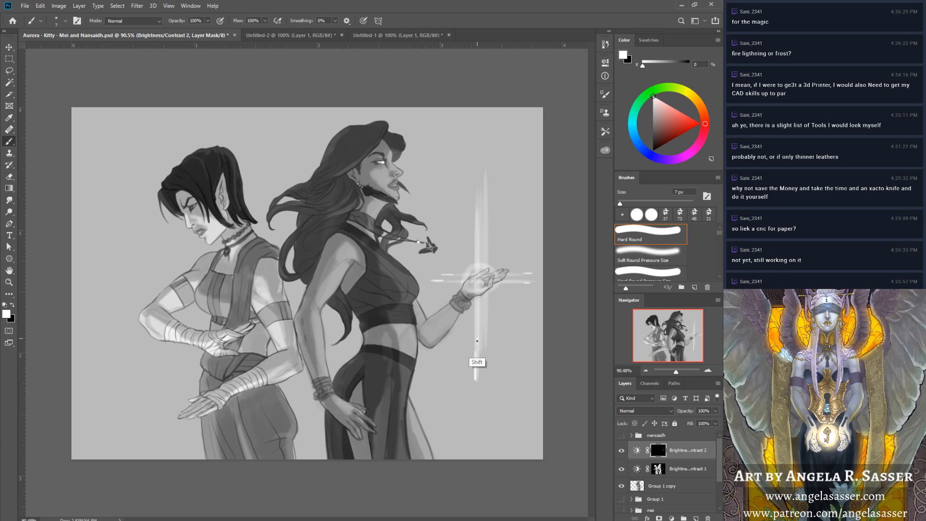
drag(477, 344, 477, 337)
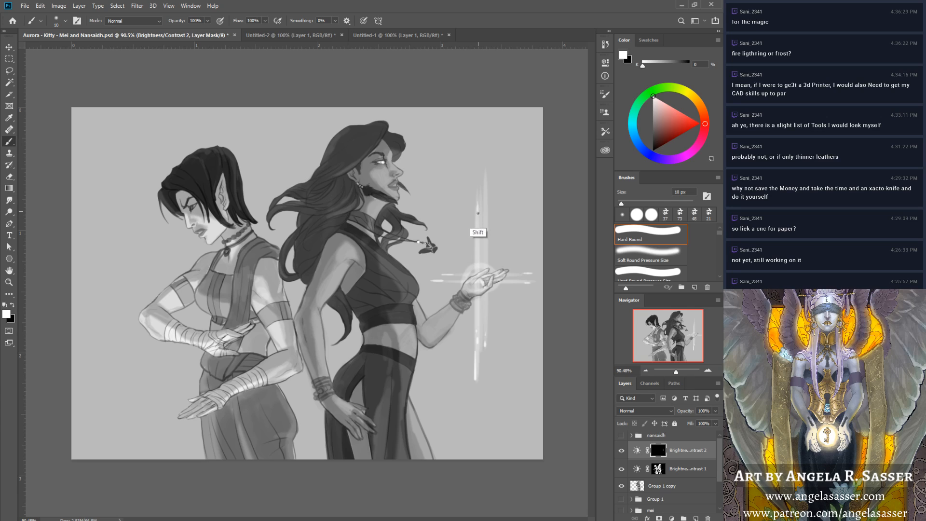
Add short bright streaks along the upper part of the vertical beams with a 10 px brush.
drag(481, 201, 481, 229)
drag(486, 186, 486, 196)
drag(481, 184, 481, 215)
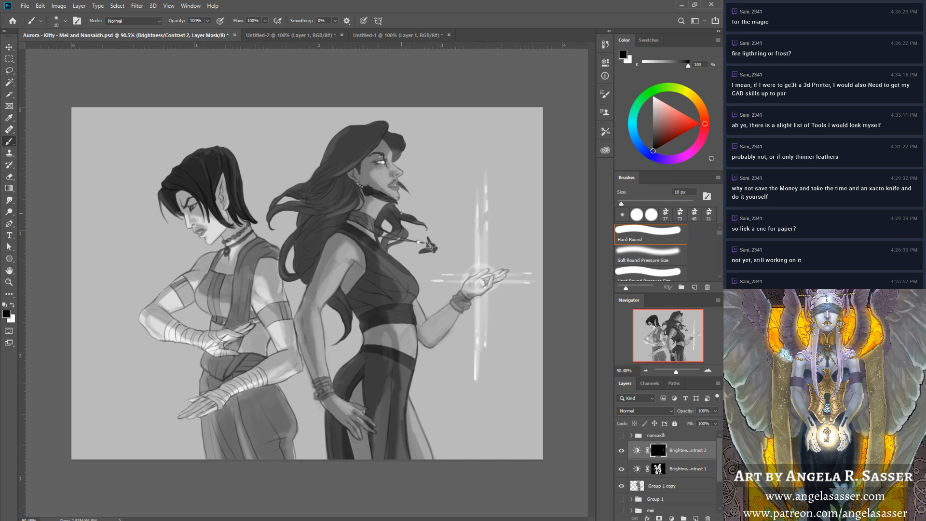
Brighten the tip of the upper vertical beam with short white strokes on the Brightness/Contrast 2 mask, using 10 px and 6 px brushes.
click(661, 470)
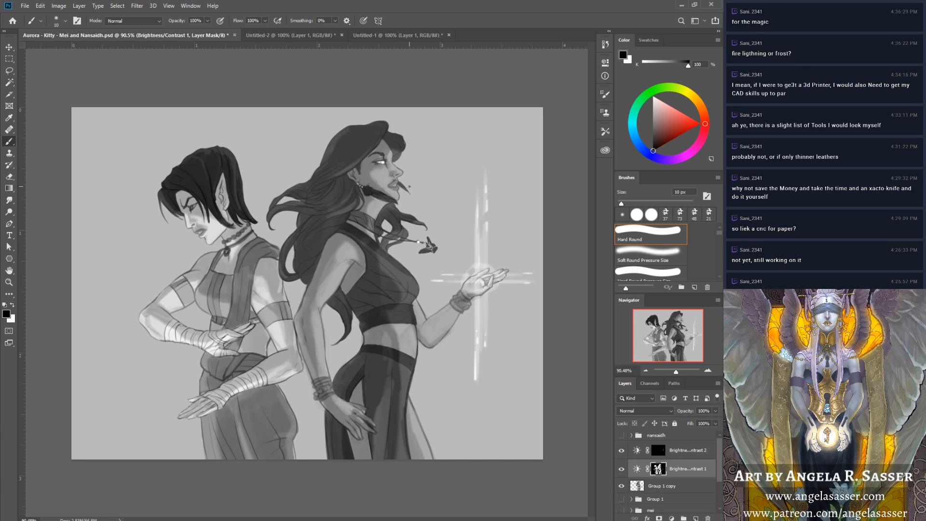
click(659, 450)
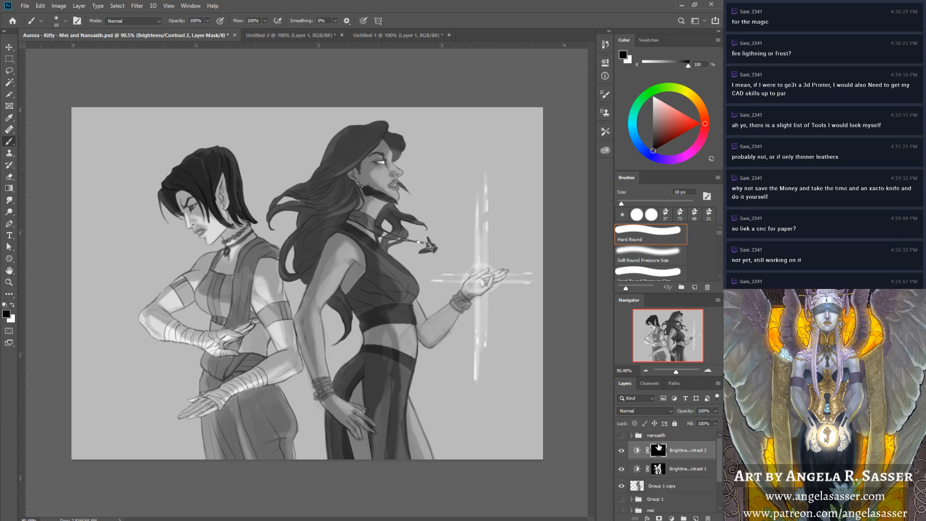
alt+click(486, 188)
key(d)
alt+click(485, 188)
key(d)
key(x)
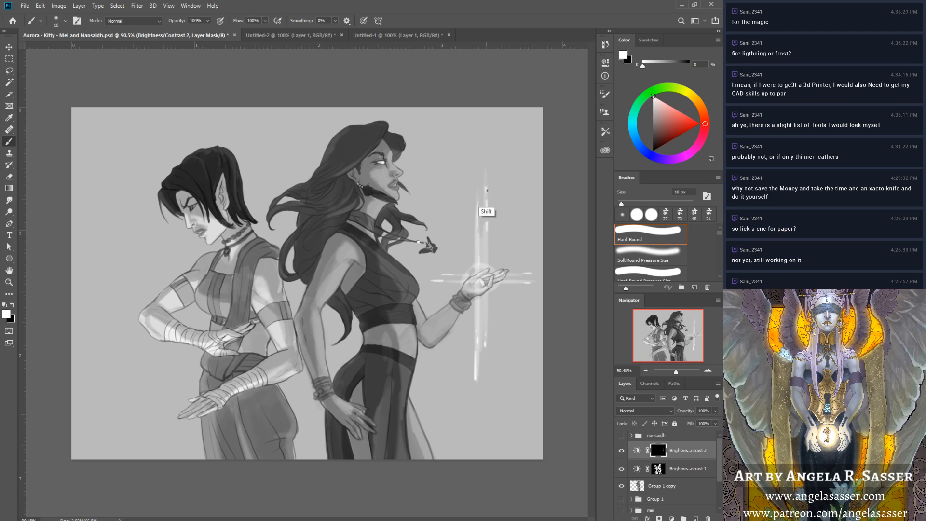
mouse_move(486, 189)
mouse_down()
mouse_move(486, 168)
mouse_move(488, 212)
mouse_move(487, 183)
mouse_up()
key(bracketleft)
key(bracketleft)
key(bracketleft)
key(bracketleft)
Adjust the brightness and contrast of the Brightness/Contrast 2 layer and compare the light beams with the adjustment off and on.
double_click(637, 450)
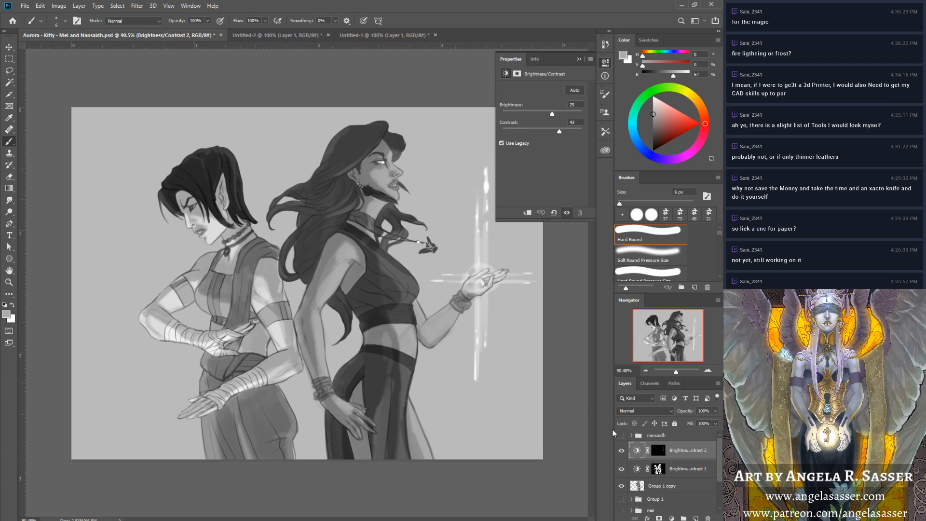
drag(553, 114, 571, 117)
drag(580, 134, 579, 133)
click(566, 213)
click(567, 216)
click(579, 59)
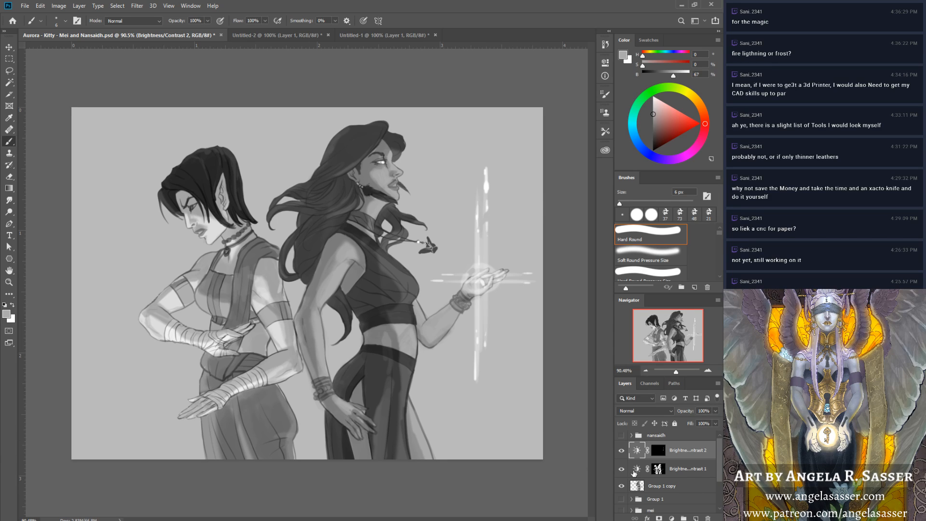
Add another Brightness/Contrast adjustment above the light beams with brightness 36 and contrast 8.
click(695, 517)
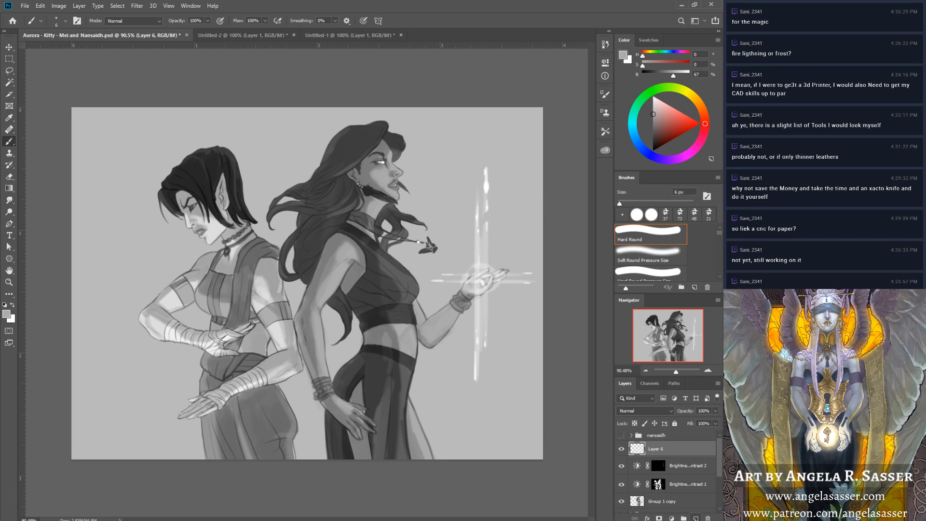
key(ctrl+z)
click(672, 517)
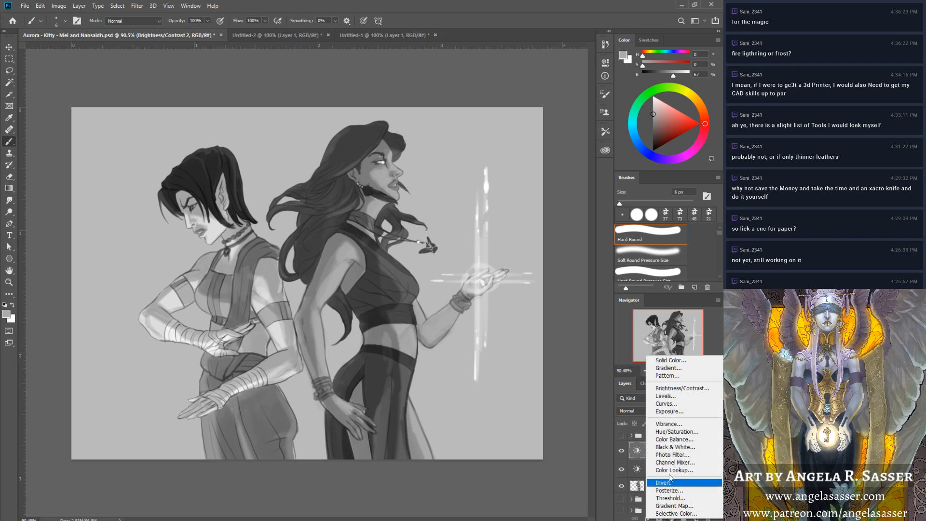
click(685, 389)
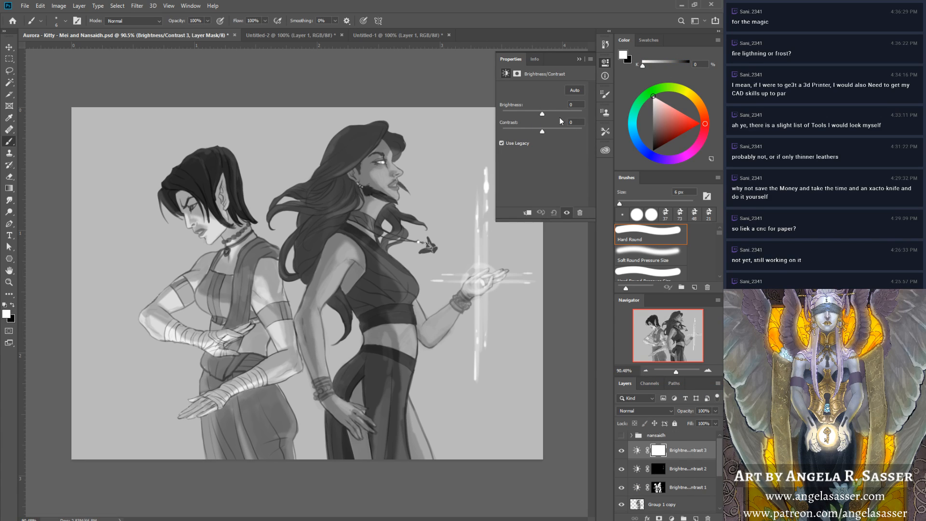
drag(551, 110, 557, 110)
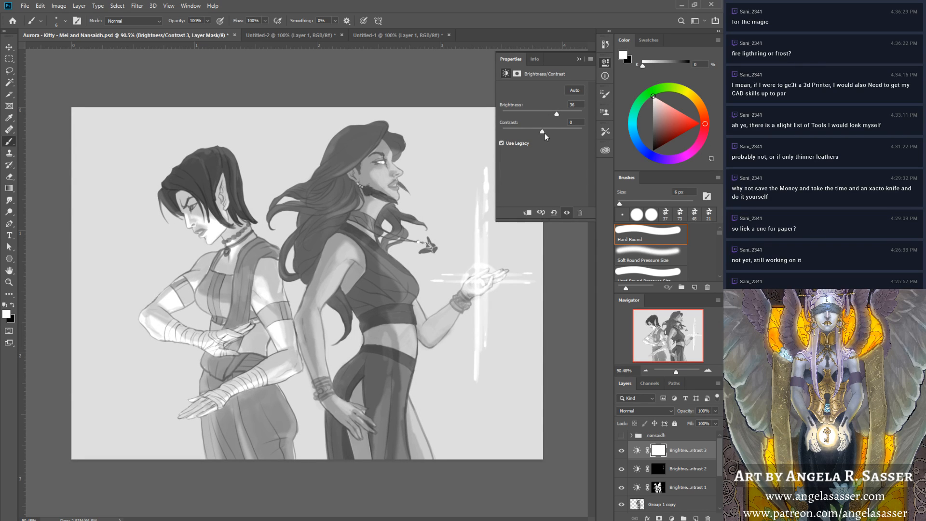
mouse_move(544, 131)
mouse_down()
mouse_move(553, 132)
mouse_move(545, 132)
mouse_up()
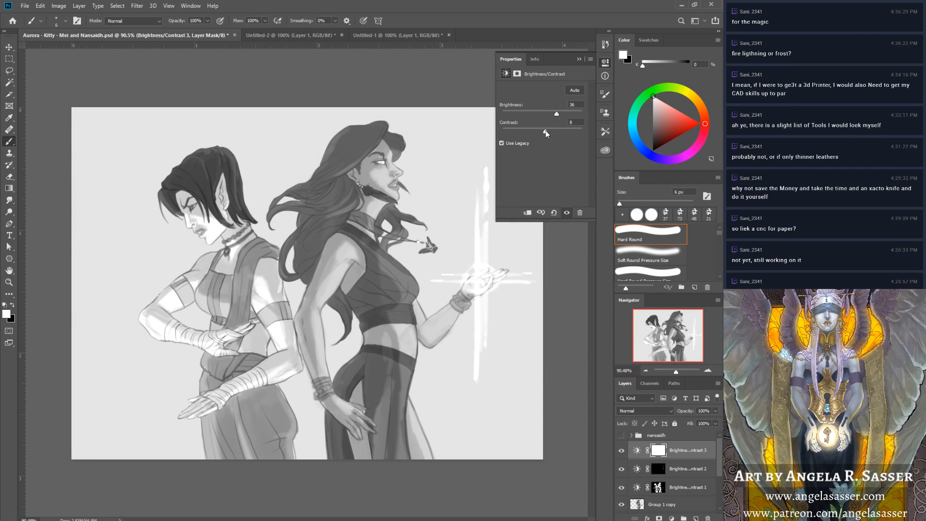
click(579, 60)
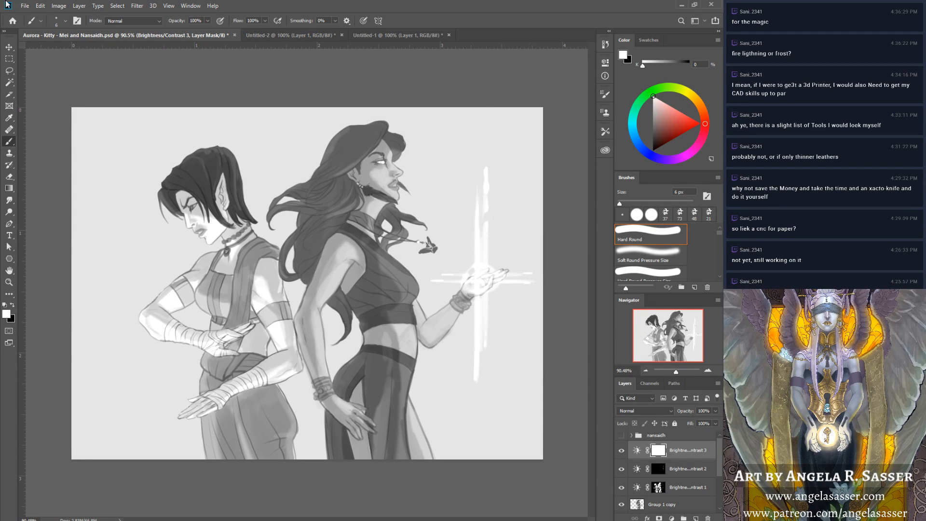
Fill the new adjustment's layer mask with black at 100% opacity.
click(40, 5)
click(97, 148)
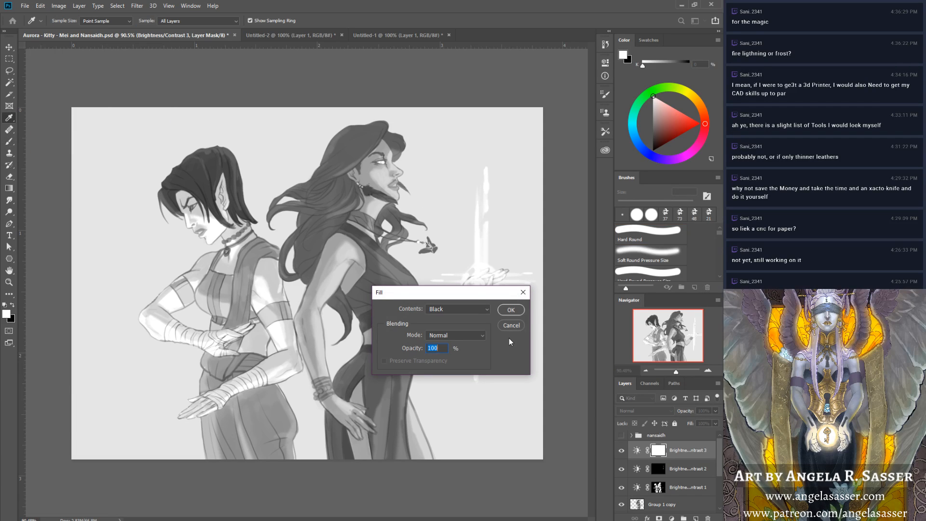
click(513, 311)
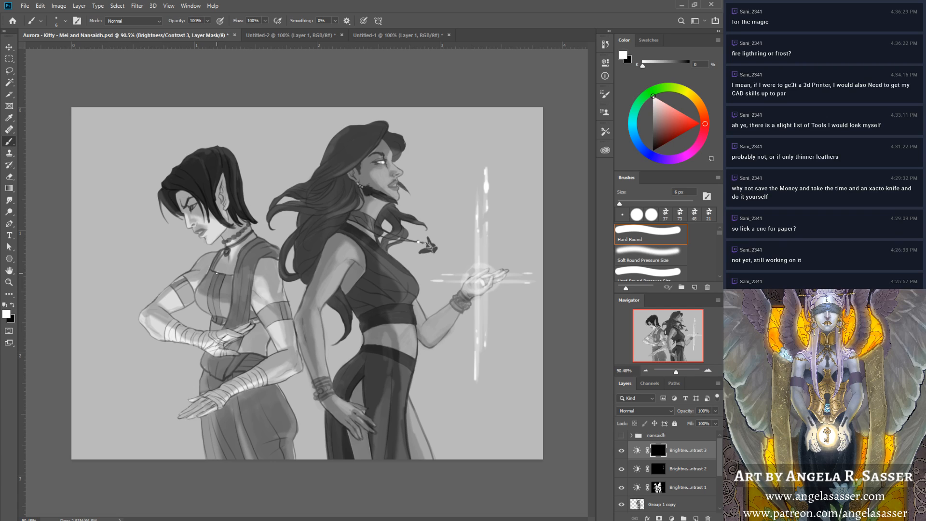
Paint highlights on the left woman's hair and bandaged forearm on the new mask in white with a 9 px brush.
key(bracketright)
key(bracketright)
key(bracketright)
key(bracketright)
key(bracketright)
key(bracketright)
key(bracketright)
key(bracketright)
key(bracketright)
key(bracketleft)
key(bracketleft)
key(bracketleft)
key(bracketleft)
key(bracketleft)
key(x)
key(x)
key(bracketleft)
click(65, 21)
click(65, 21)
click(65, 22)
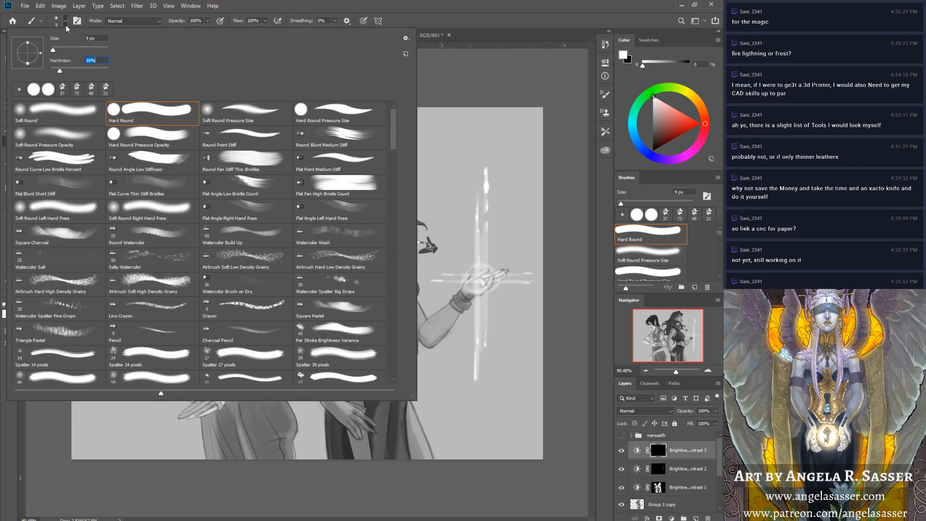
click(65, 25)
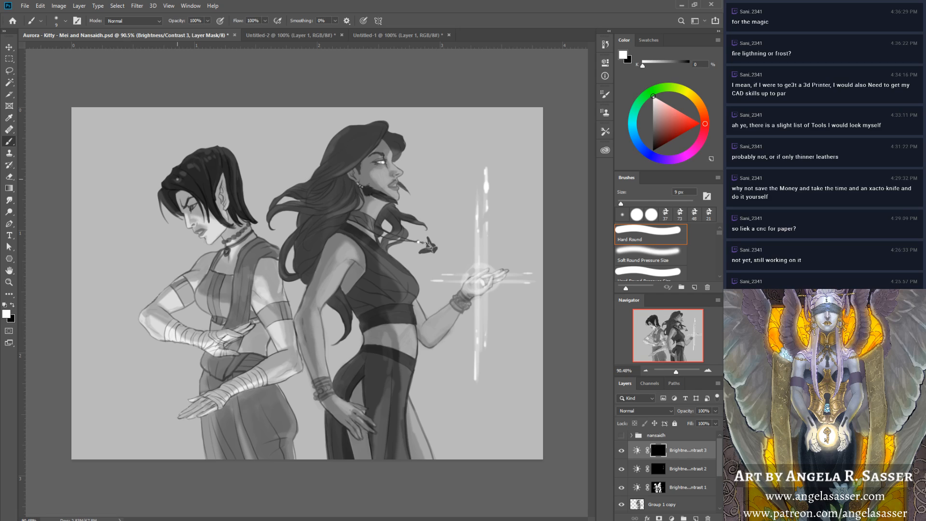
drag(177, 179, 182, 179)
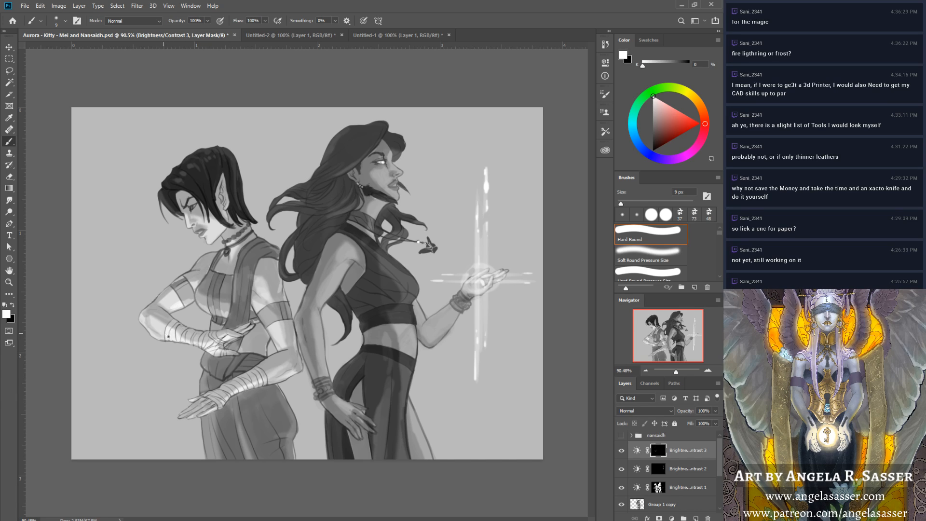
drag(156, 337, 232, 354)
Brighten the right woman's lowered forearm and bracelets in white with a 35 px brush.
key(bracketright)
key(bracketright)
key(bracketright)
key(bracketright)
key(bracketright)
key(bracketright)
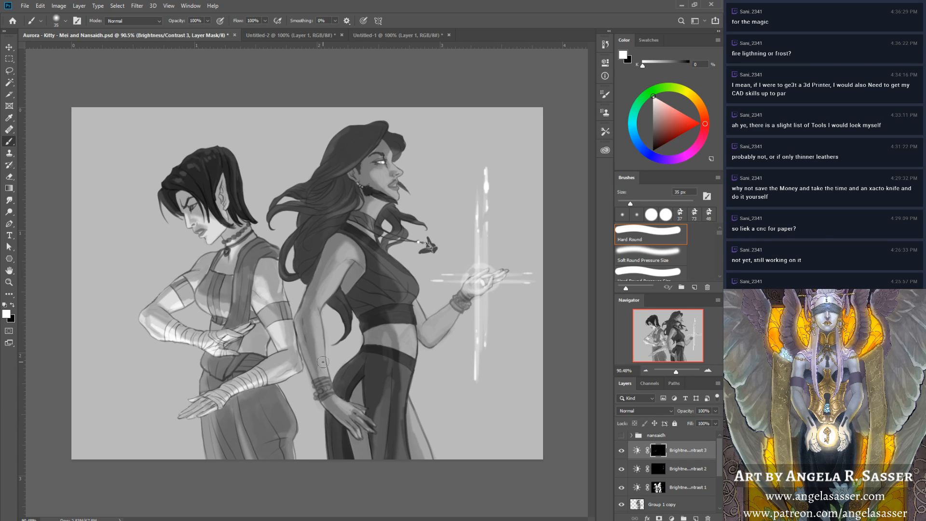
drag(322, 346, 329, 401)
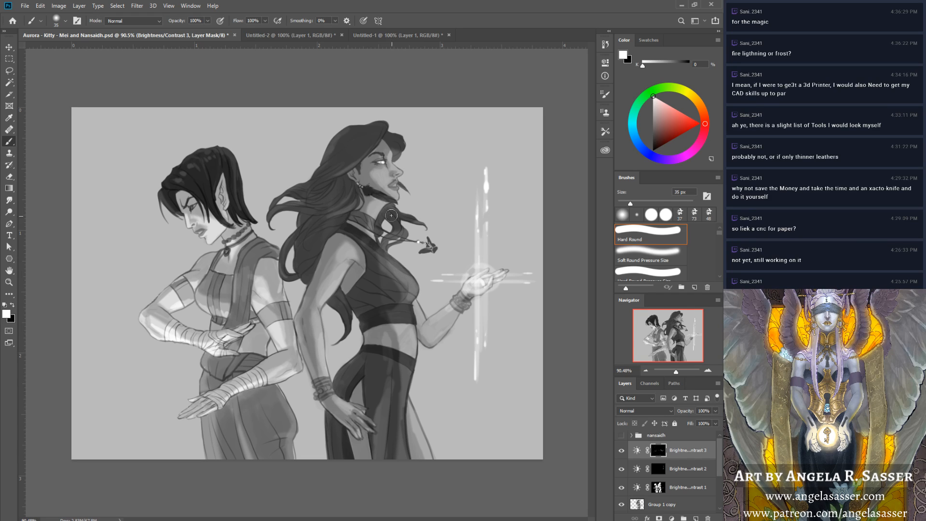
Refine small highlights on the right woman's face with an 8 px brush, alternating white and black.
key(bracketleft)
key(bracketleft)
key(bracketleft)
key(bracketleft)
key(bracketleft)
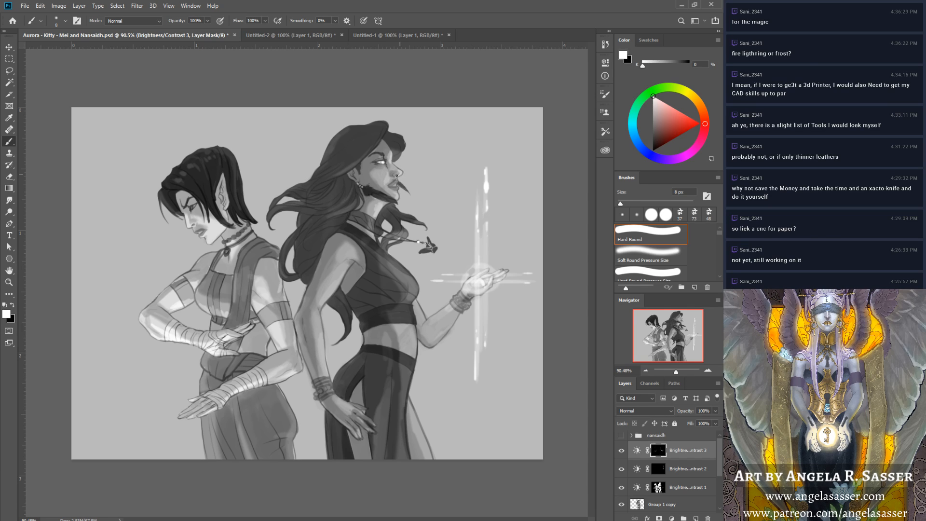
key(x)
key(x)
key(x)
key(x)
key(x)
key(x)
Tone down the highlights around the right woman's neck in black with a 20 px brush.
key(bracketright)
key(bracketright)
key(bracketright)
key(bracketright)
key(bracketright)
key(x)
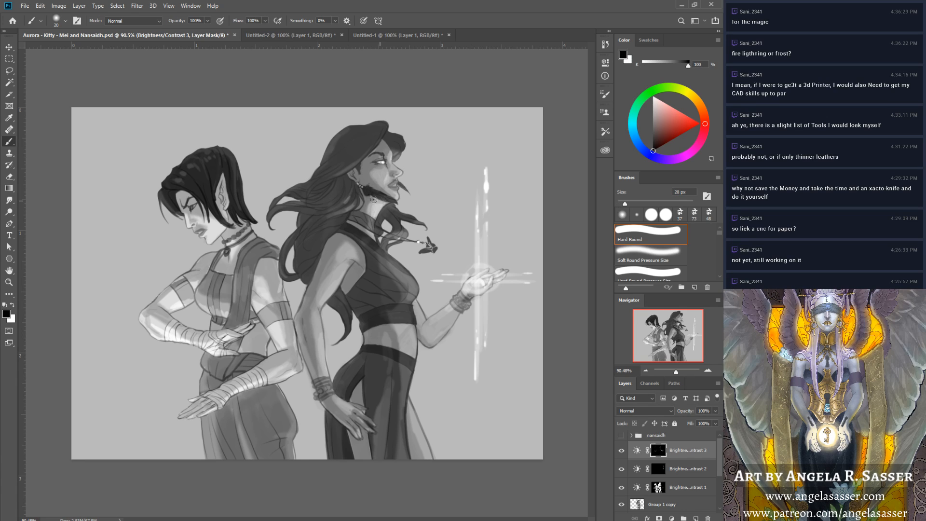
Add thin highlights to the right woman's chest and top in white with a 7 px brush, correcting them in black.
key(x)
key(x)
key(bracketleft)
key(bracketleft)
key(bracketleft)
key(bracketleft)
key(x)
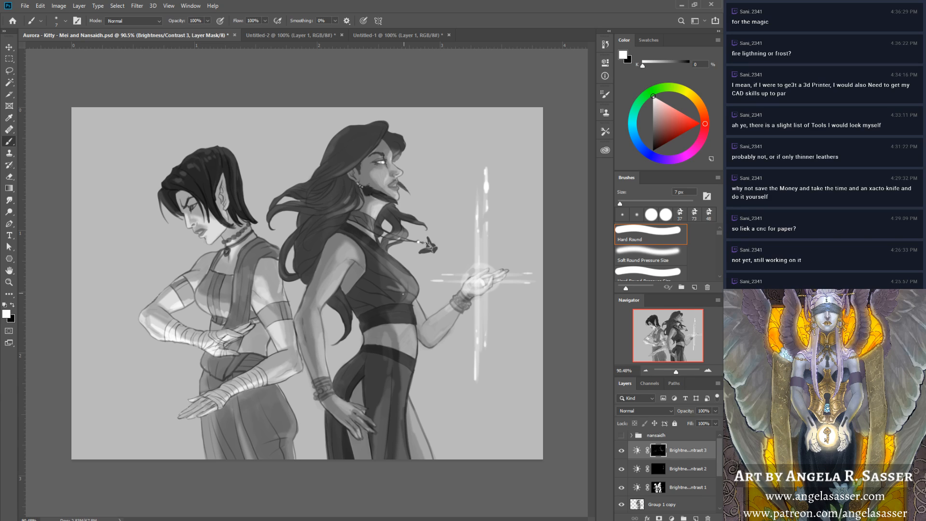
key(x)
key(x)
Check the Brightness/Contrast 1 layer by hiding and showing it, and touch up its mask in black with a 15 px brush.
click(660, 469)
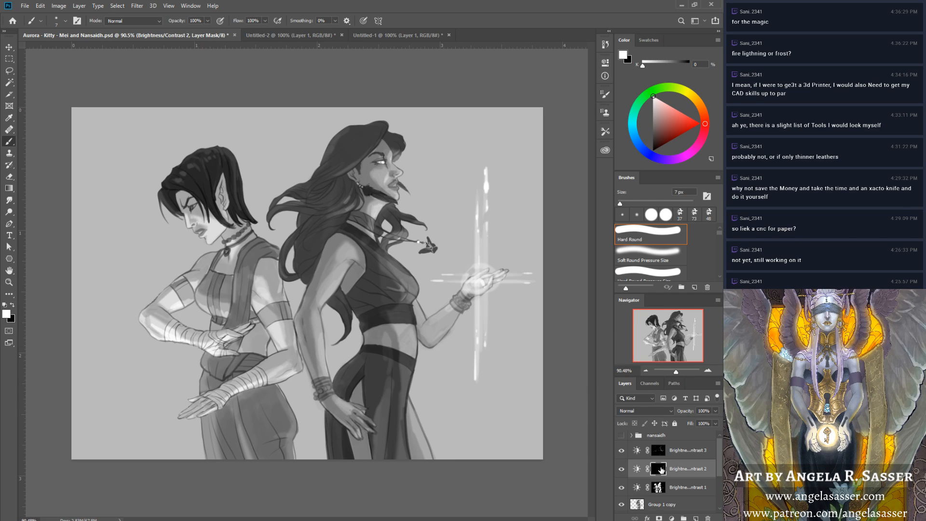
click(622, 488)
click(622, 487)
click(659, 487)
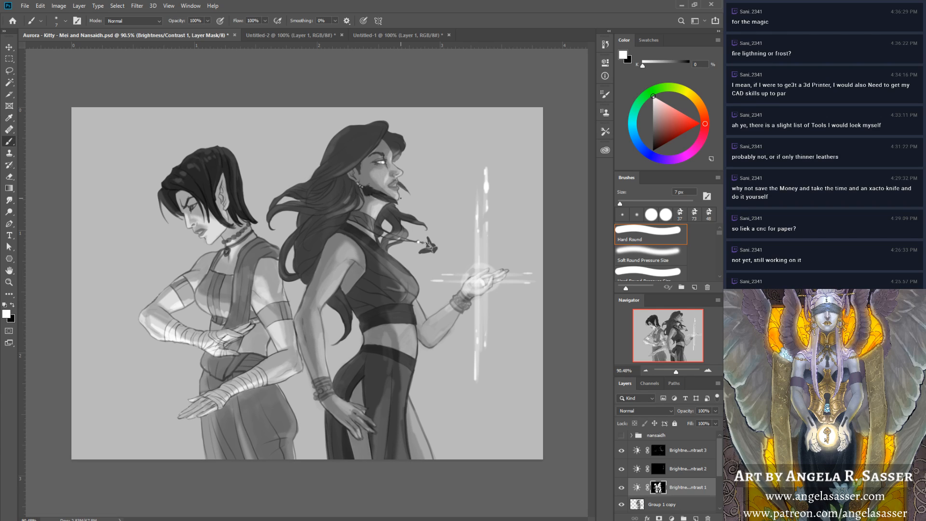
key(bracketright)
key(bracketright)
key(bracketright)
key(bracketright)
key(bracketright)
key(x)
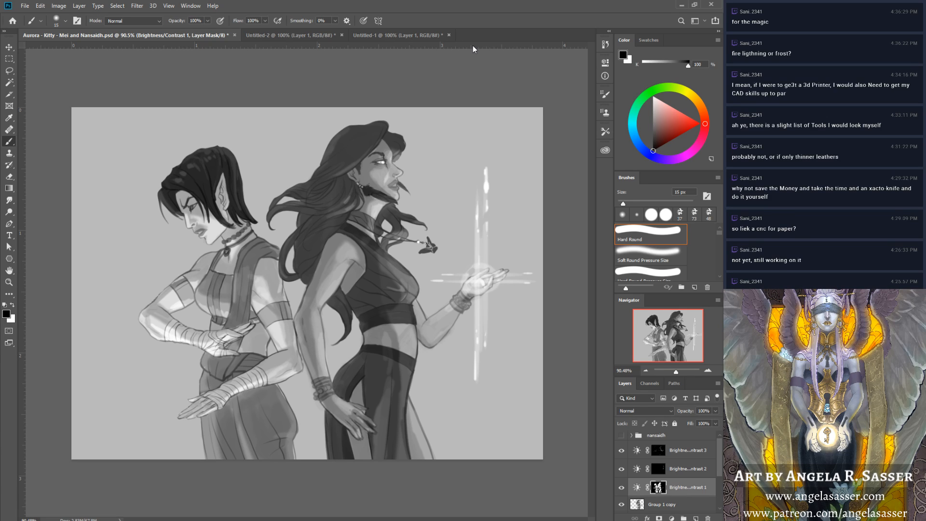
Check the light-beam layer by hiding and showing it, and rename Brightness/Contrast 2 as magic.
click(658, 469)
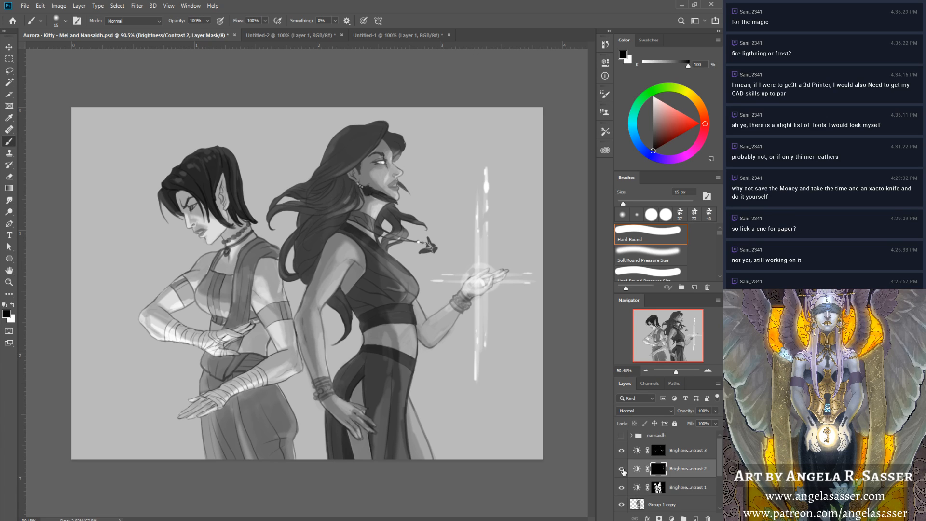
click(622, 469)
click(622, 469)
double_click(682, 469)
text(magic)
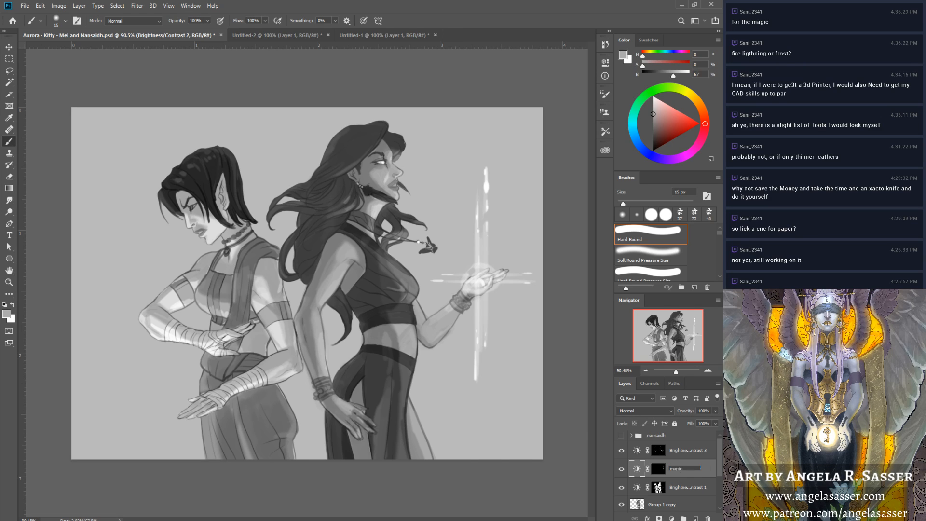
key(Return)
click(675, 449)
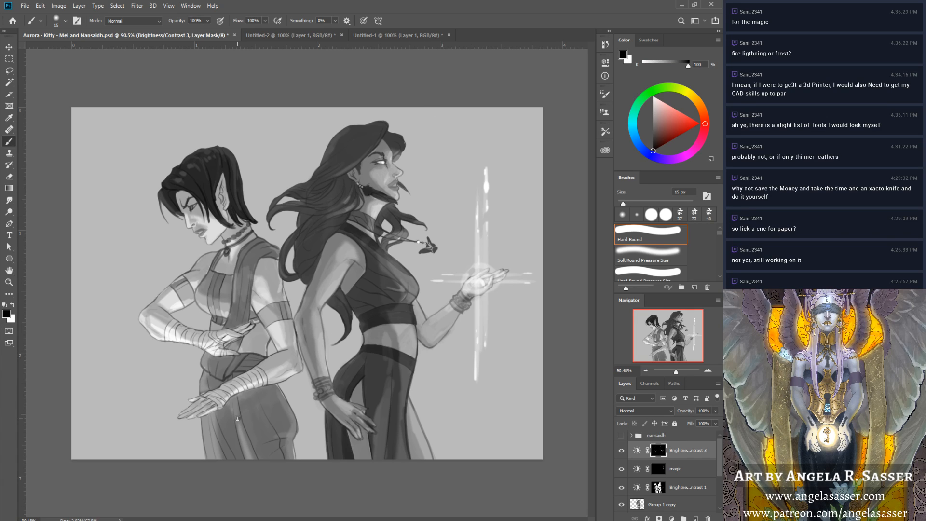
scroll(713, 477, down, 3)
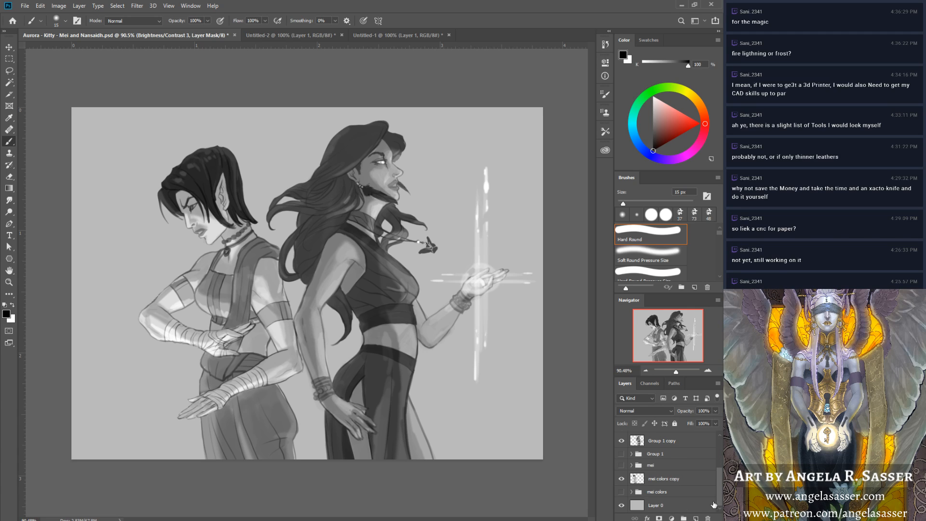
click(689, 503)
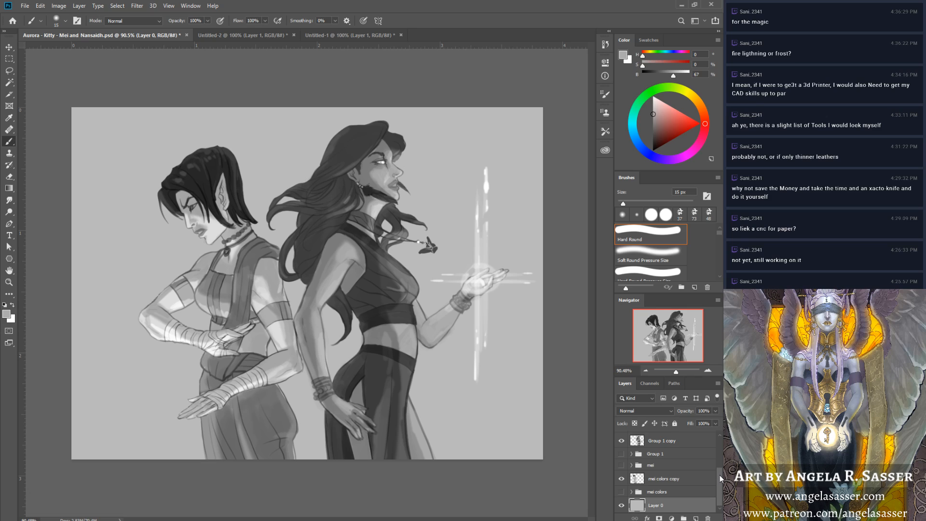
drag(719, 475, 719, 442)
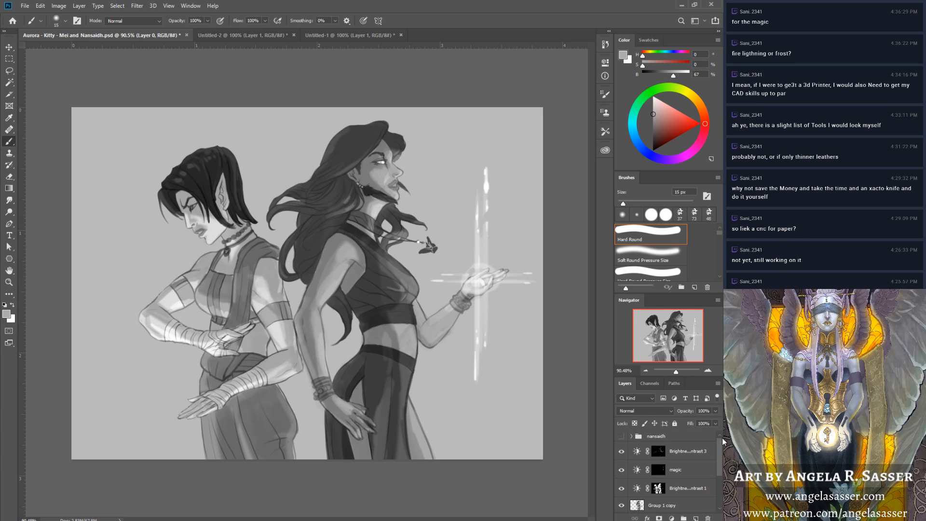
click(659, 451)
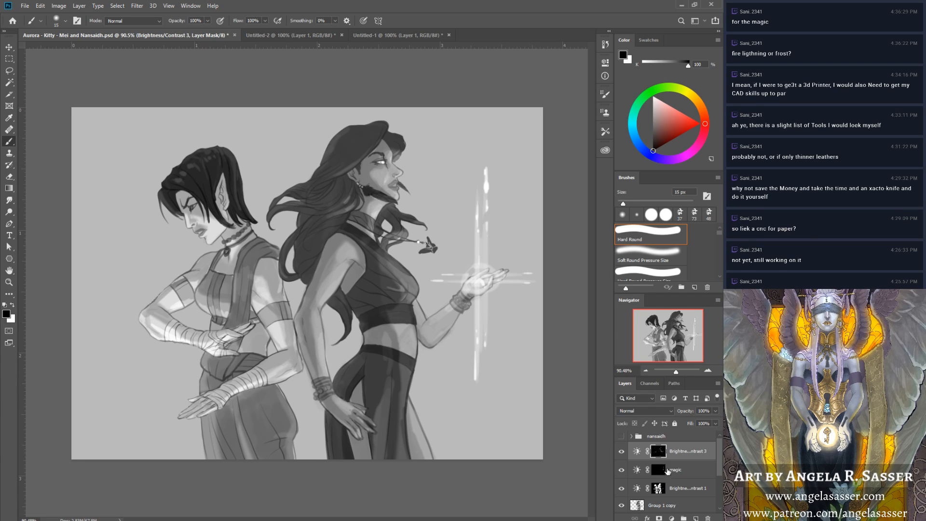
Touch up the Brightness/Contrast 1 mask near the right woman's hair with the 15 px brush, alternating white and black.
click(658, 488)
key(x)
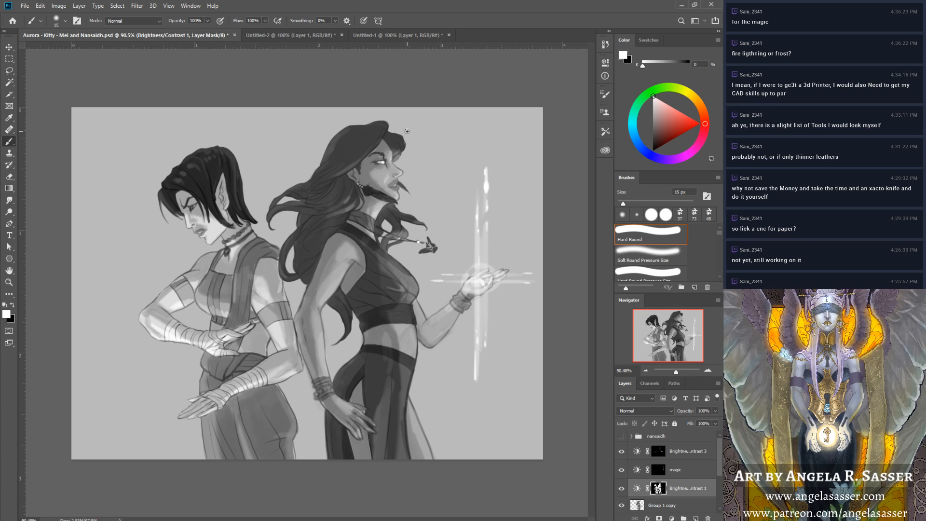
key(x)
key(x)
key(x)
Add a new layer directly above Layer 0 and set the foreground colour to dark grey.
scroll(714, 470, down, 5)
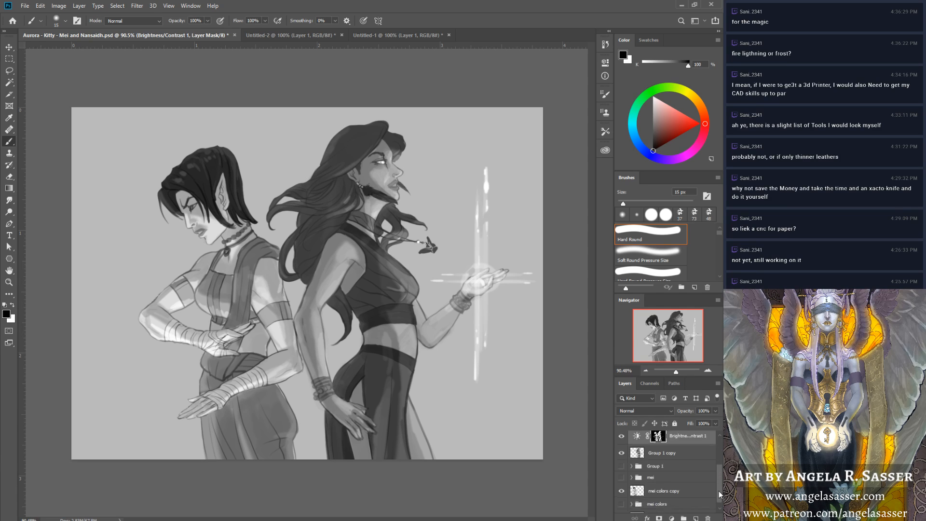
click(684, 505)
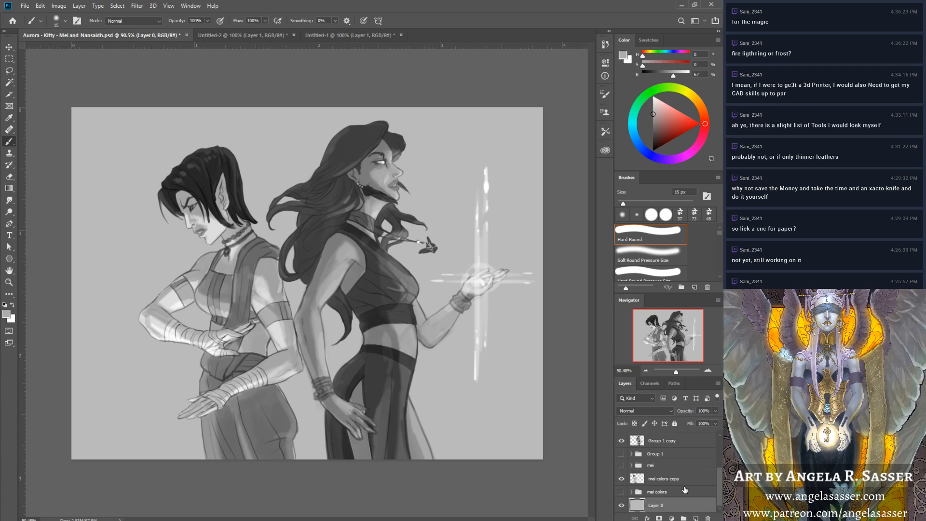
click(695, 518)
click(6, 314)
click(478, 291)
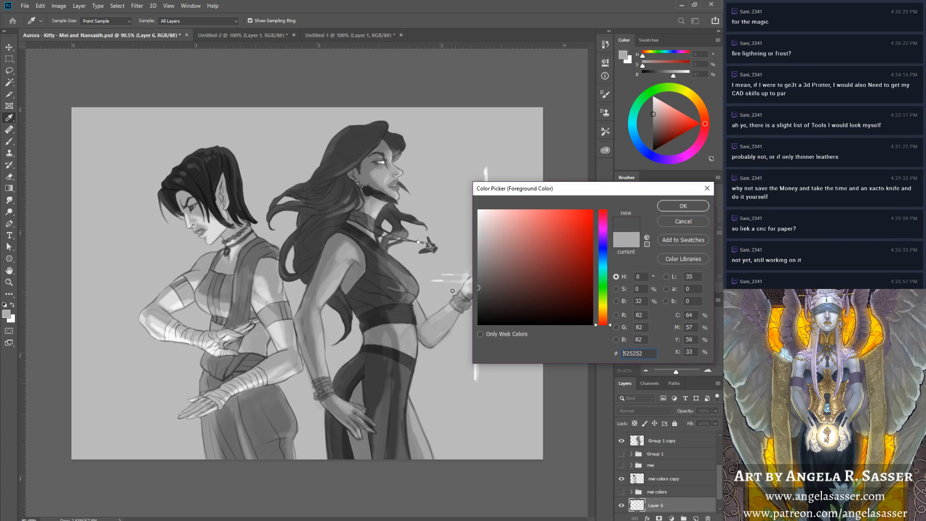
click(682, 206)
Paint two wavy horizontal dark bands across the background behind the figures with a 100 px brush.
key(bracketright)
key(bracketright)
key(bracketright)
key(bracketright)
key(bracketright)
key(bracketright)
key(bracketright)
key(bracketright)
key(bracketright)
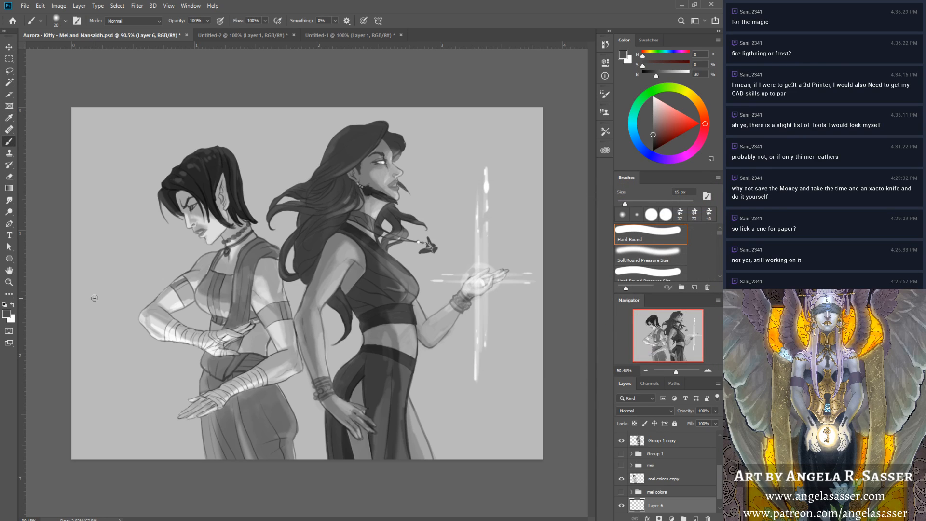
mouse_move(63, 300)
mouse_down()
mouse_move(181, 287)
mouse_move(522, 308)
mouse_up()
key(ctrl+z)
mouse_move(72, 294)
mouse_down()
mouse_move(145, 288)
mouse_move(195, 244)
mouse_up()
drag(233, 274, 544, 293)
drag(77, 325, 544, 335)
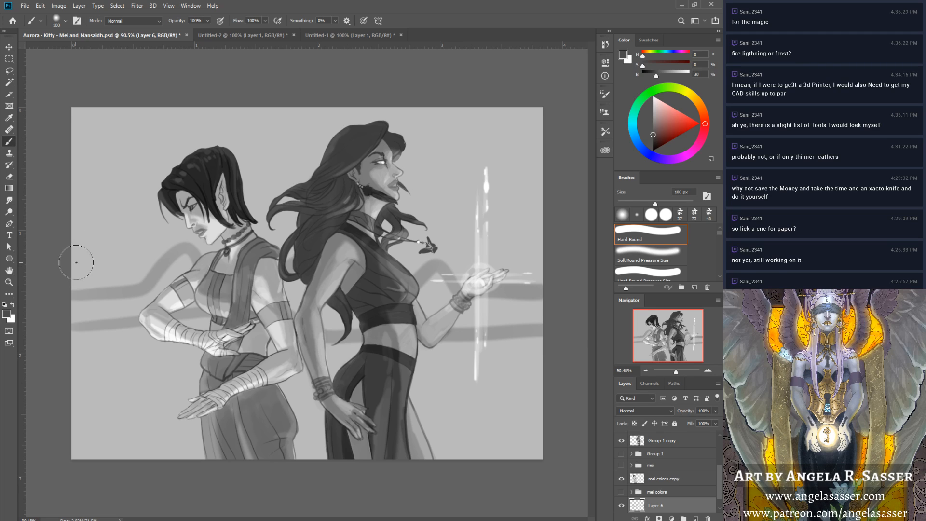
Undo a trial band rising towards the right edge and paint a nearly straight horizontal band at mid-height instead.
drag(77, 263, 543, 207)
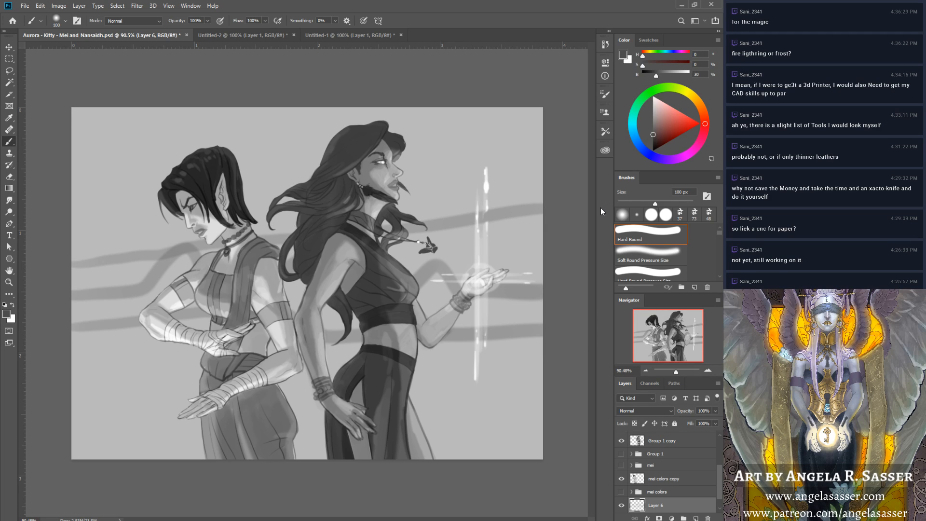
key(ctrl+z)
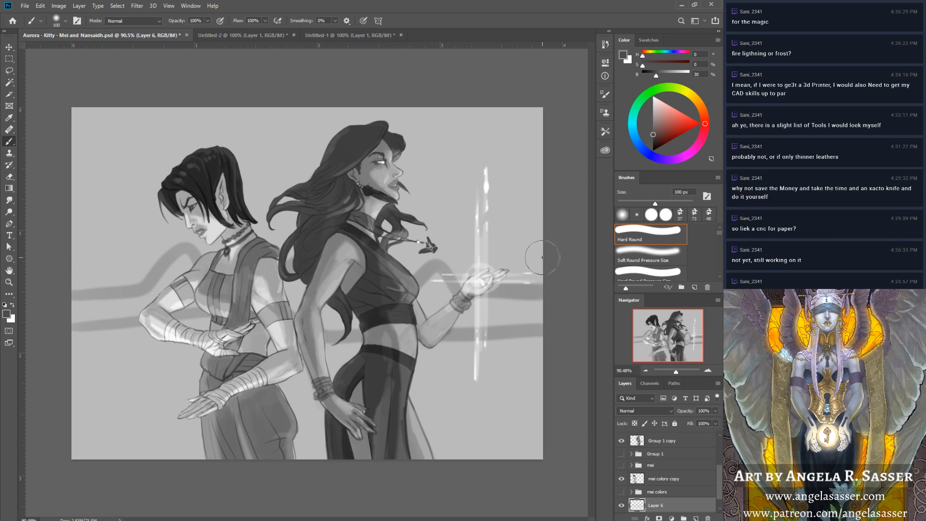
mouse_move(56, 290)
mouse_down()
mouse_move(183, 289)
mouse_move(295, 275)
mouse_move(584, 283)
mouse_up()
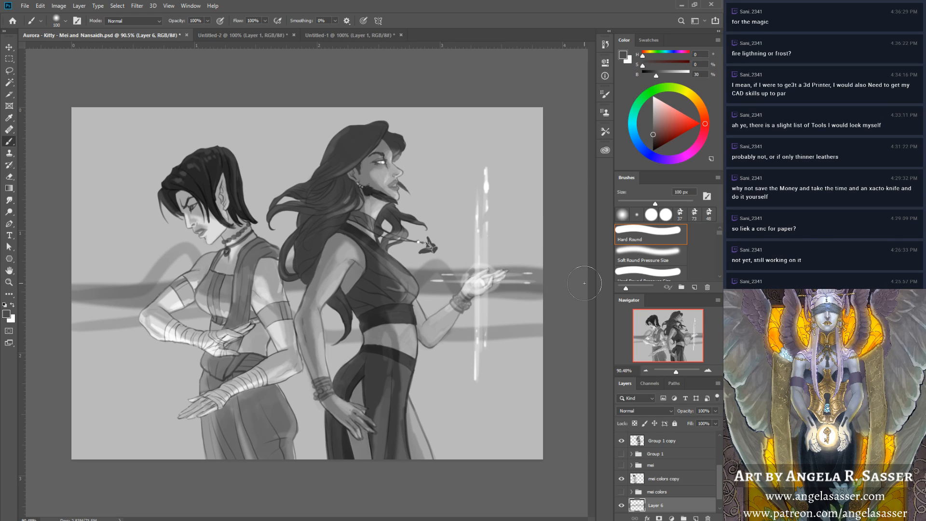
Apply a Motion Blur to the dark background bands at an angle of 0° and a distance of 232 pixels.
click(137, 6)
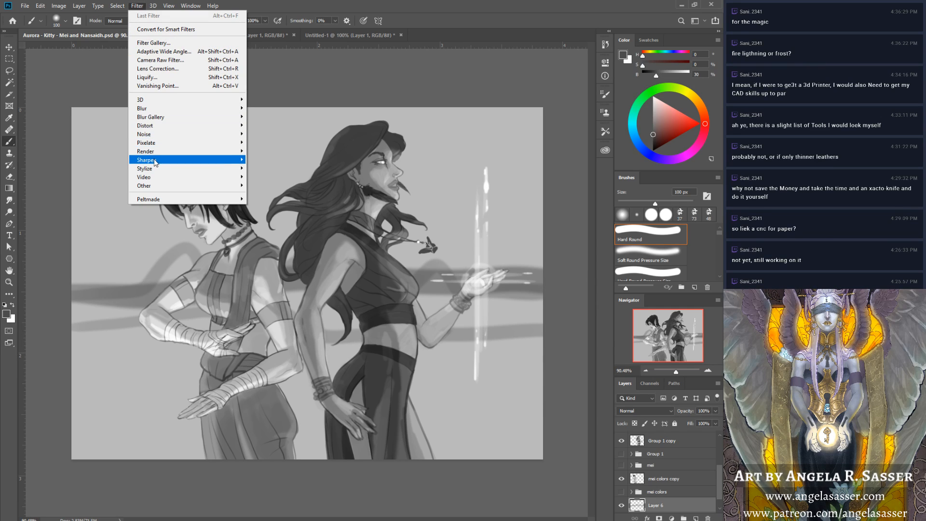
mouse_move(176, 107)
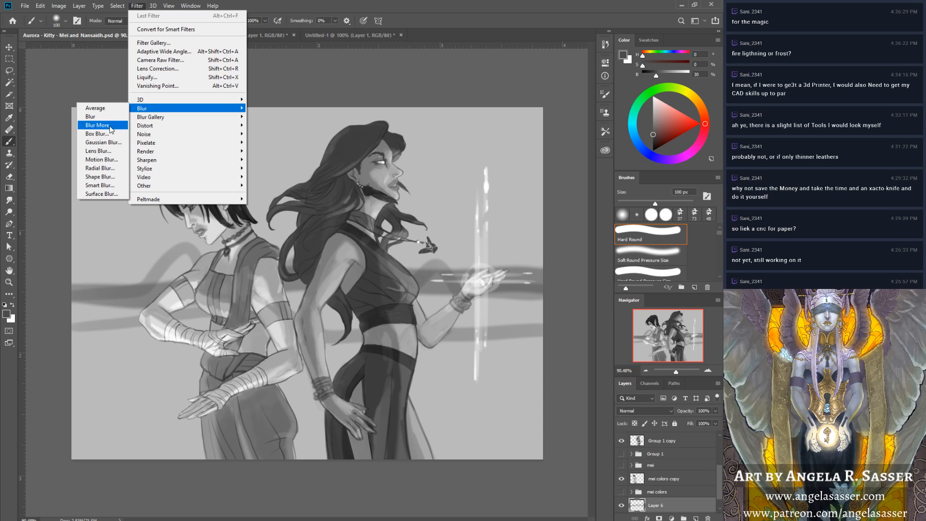
click(105, 159)
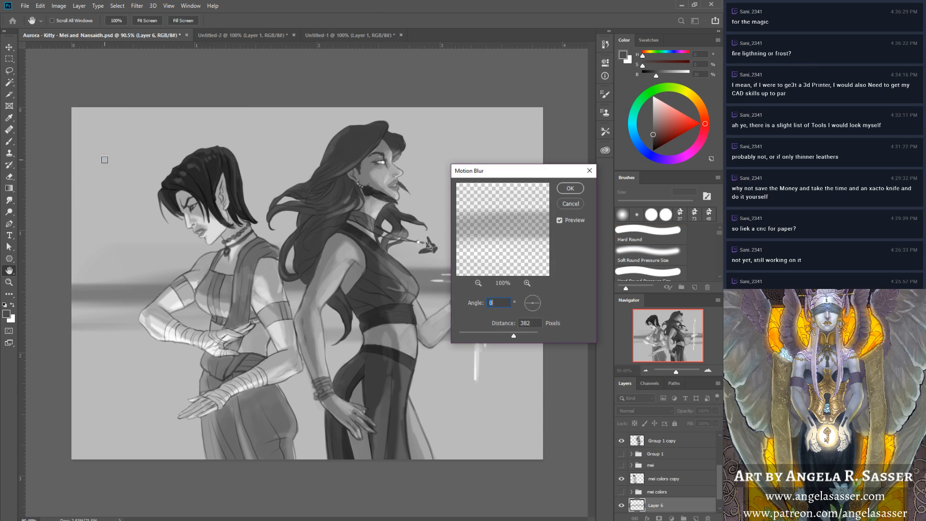
click(532, 310)
click(479, 334)
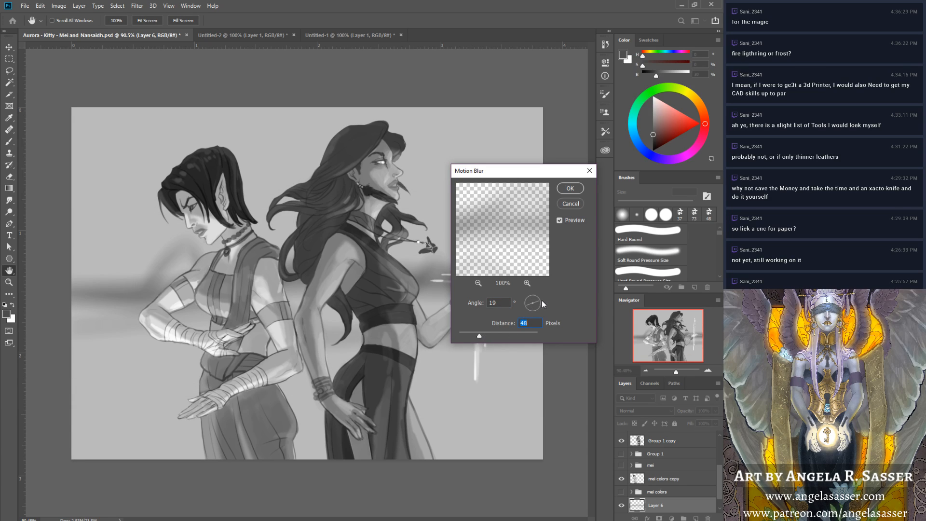
drag(543, 303, 543, 303)
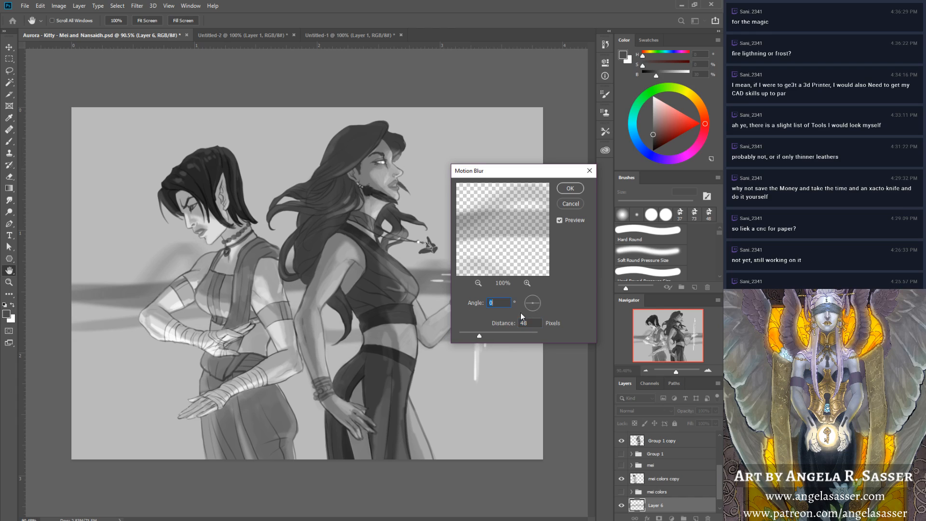
drag(496, 334, 505, 335)
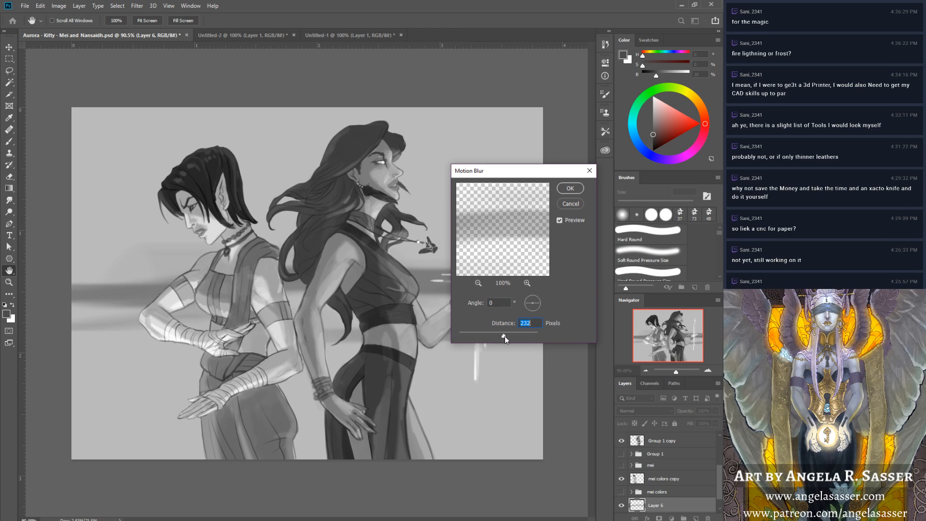
click(570, 189)
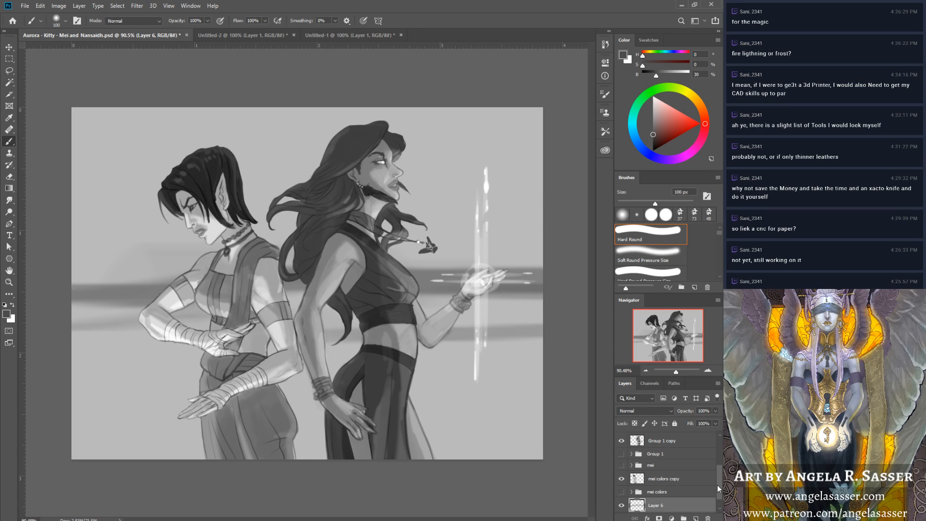
Add a new layer below the blurred bands and set up a white 300 px brush.
scroll(717, 491, down, 1)
click(697, 517)
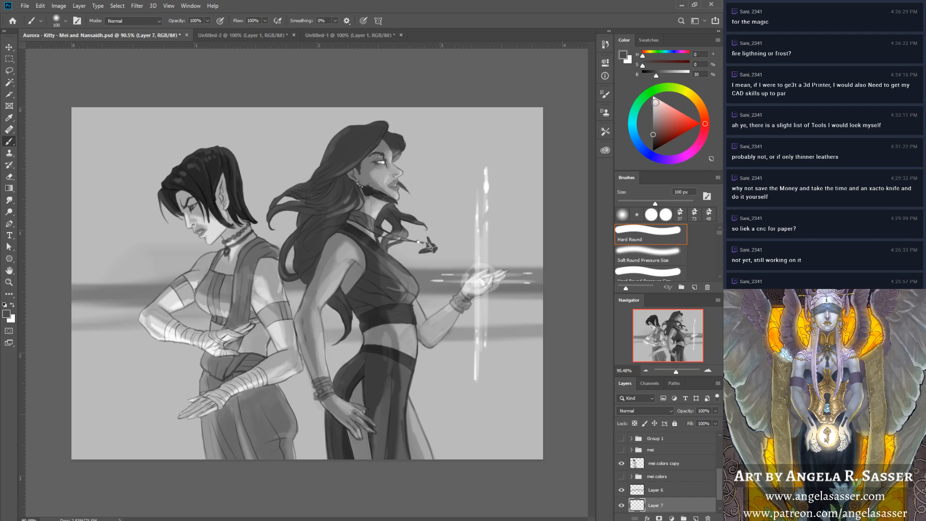
click(653, 97)
key(bracketright)
key(bracketright)
key(bracketright)
key(bracketright)
key(bracketright)
key(bracketright)
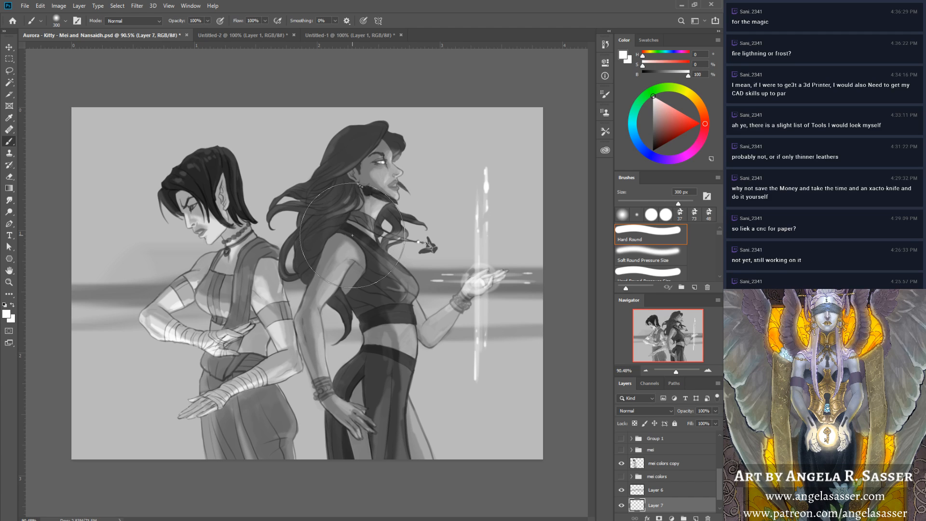
Try a broad white vertical beam between the two figures, and undo it together with the new layer.
drag(299, 130, 305, 446)
mouse_move(303, 125)
mouse_down()
mouse_move(303, 488)
mouse_move(288, 469)
mouse_up()
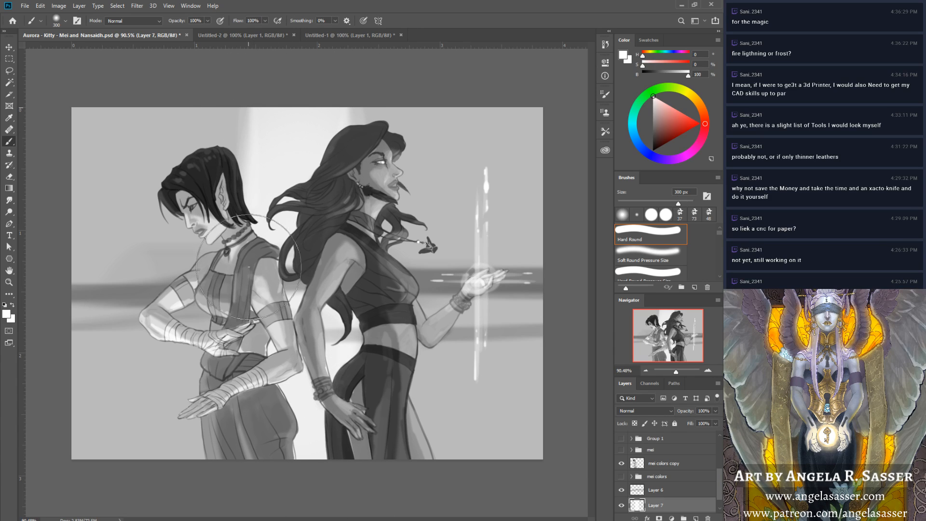
key(ctrl+z)
key(ctrl+z)
key(ctrl+z)
key(ctrl+z)
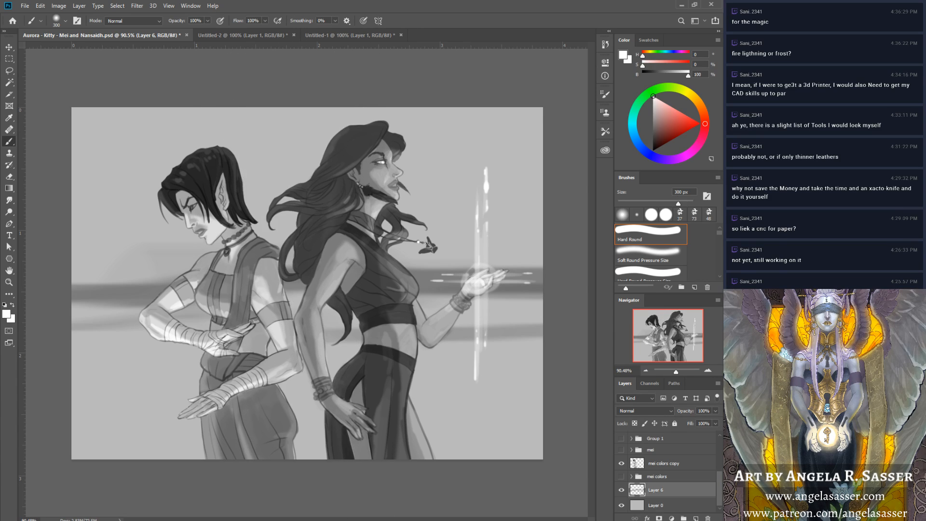
Set the brush hardness to 39%.
click(65, 21)
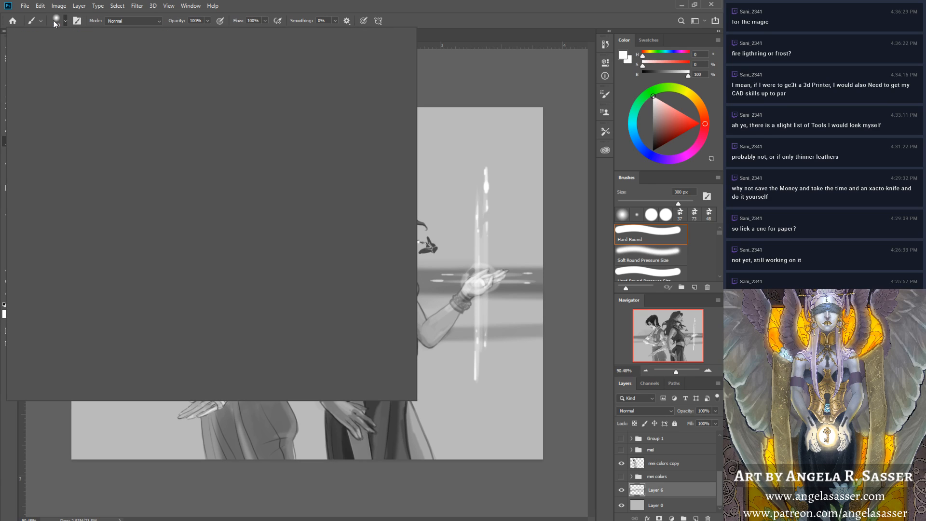
click(72, 71)
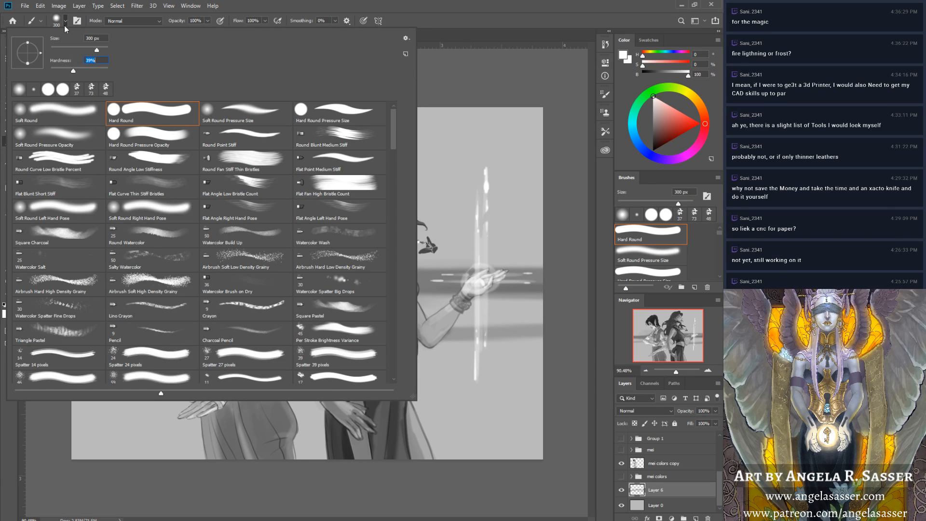
click(65, 21)
Try broad white vertical strokes between the figures on Layer 6 and undo them.
click(290, 110)
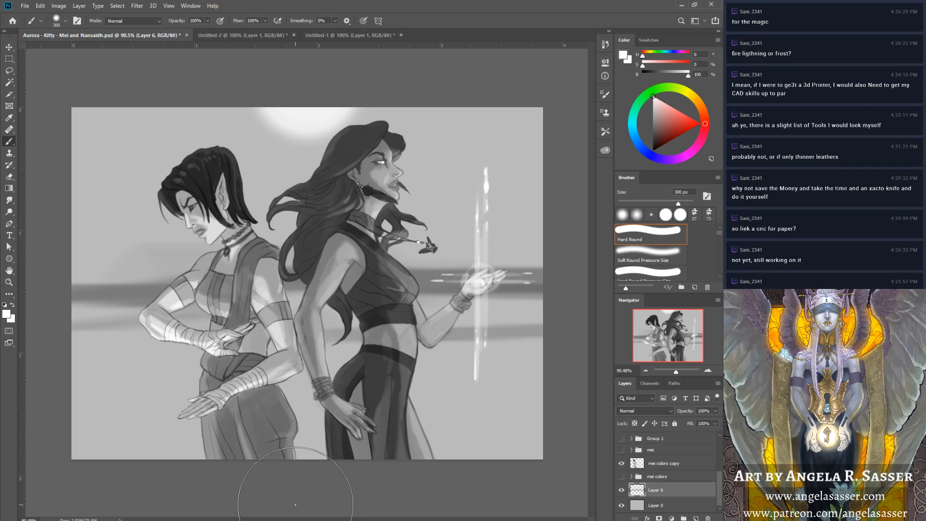
drag(293, 118, 303, 459)
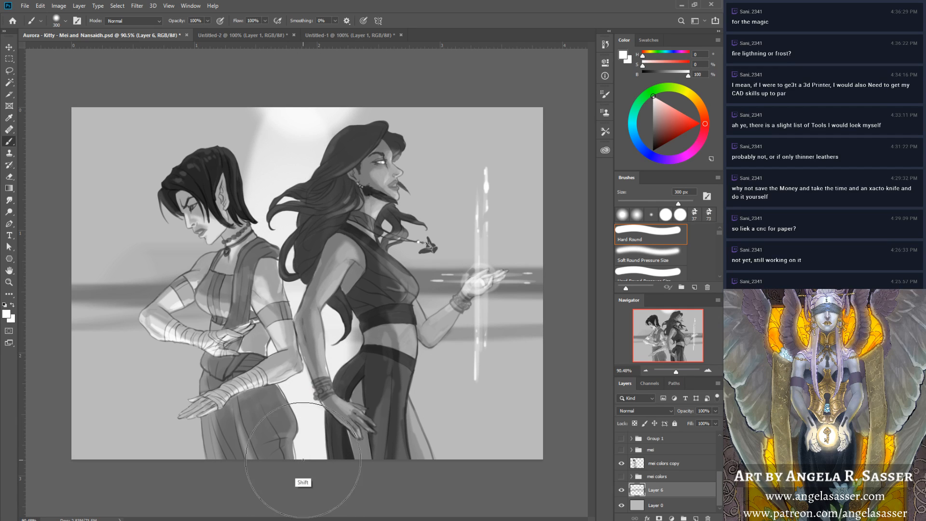
key(ctrl+z)
drag(299, 145, 311, 398)
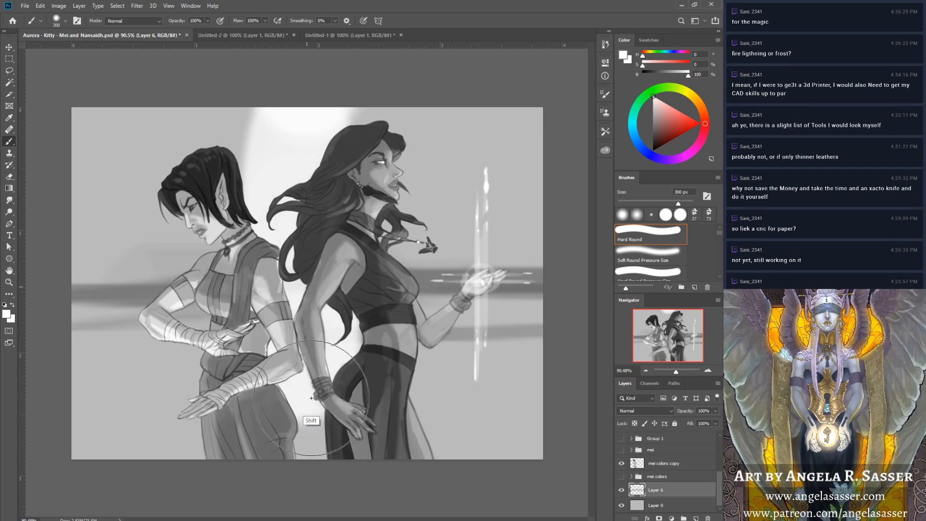
key(ctrl+z)
key(ctrl+z)
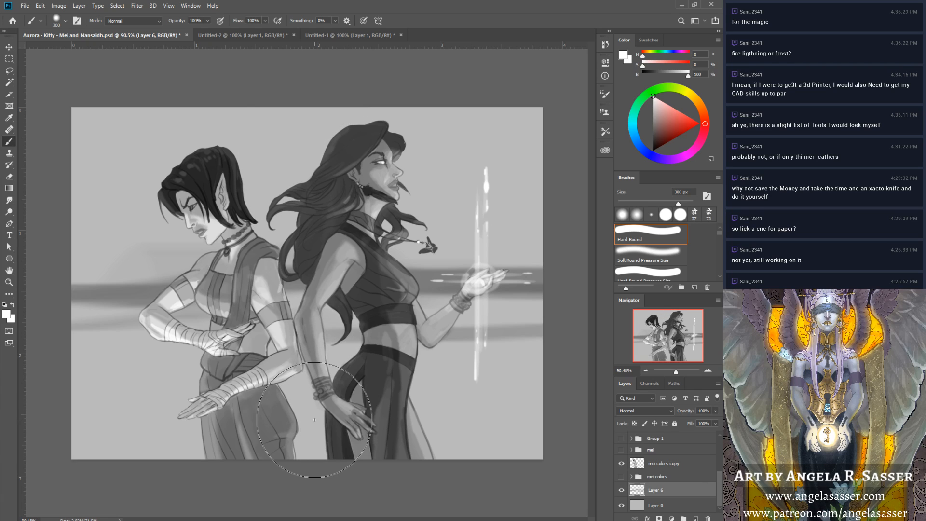
Add a new layer above Layer 6, and undo a trial 300 px white vertical stroke on it.
click(695, 518)
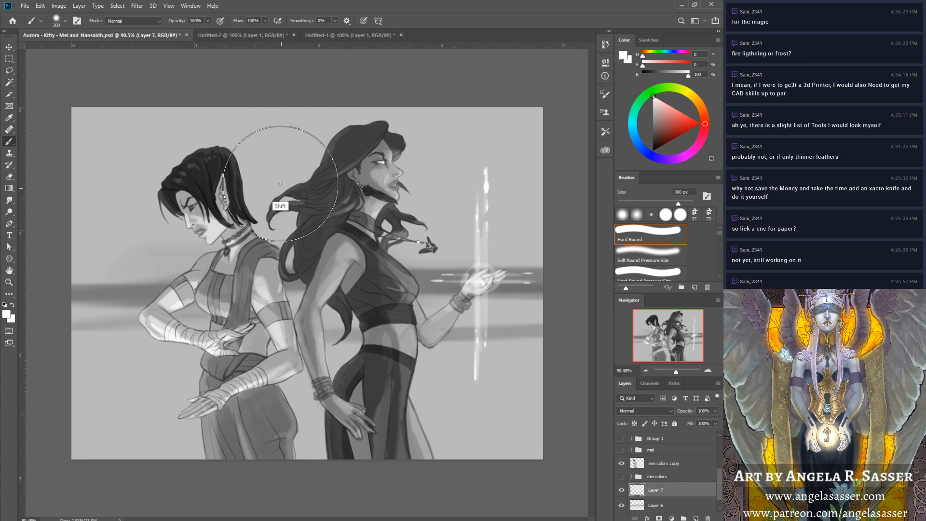
drag(269, 100, 269, 460)
key(z)
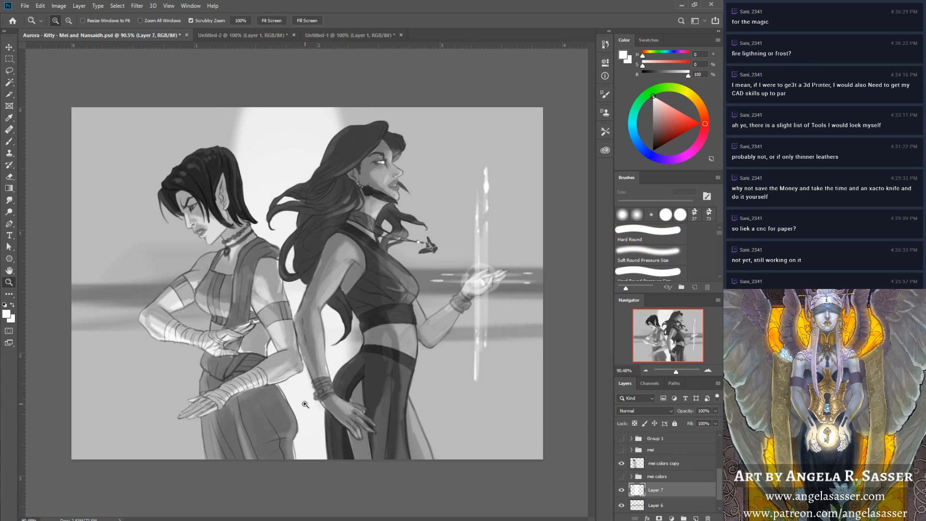
key(ctrl+z)
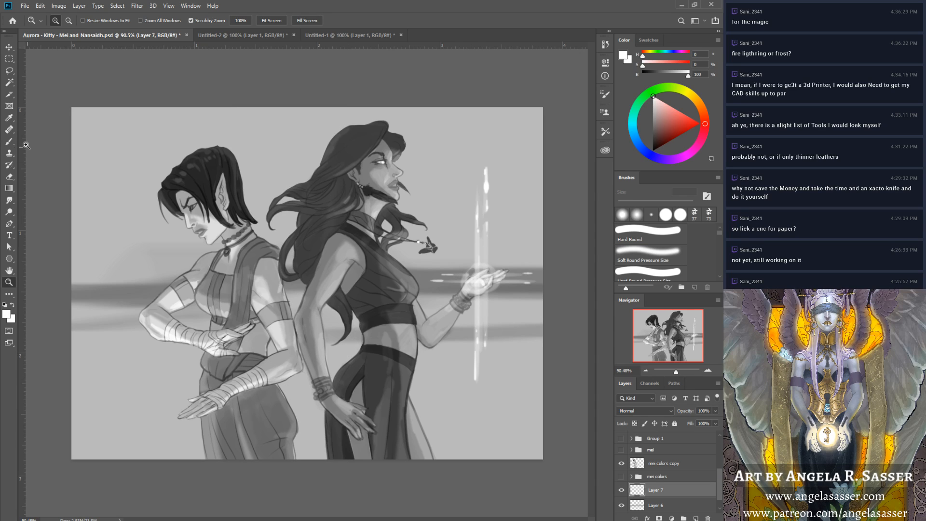
Paint a bright white vertical beam between the figures and fainter ones on both sides with a 100 px brush.
click(9, 141)
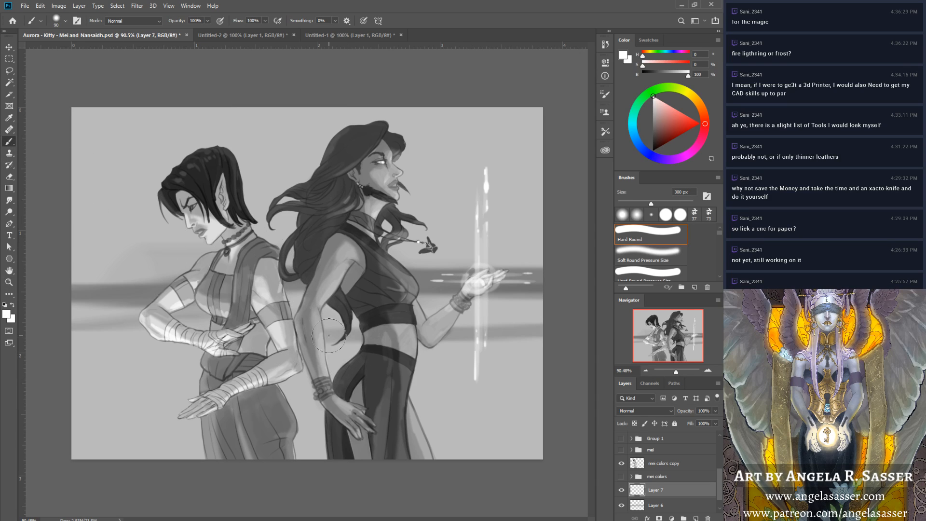
key(])
drag(294, 124, 297, 333)
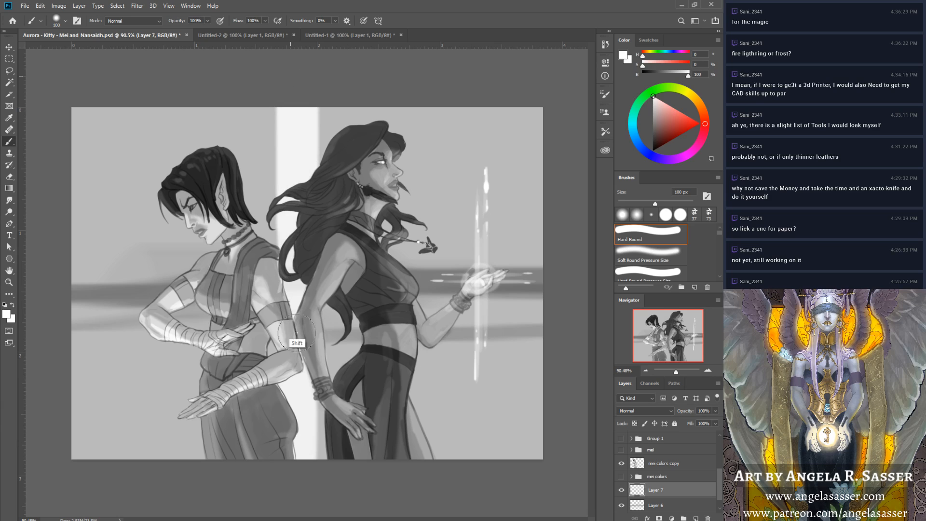
drag(258, 113, 257, 268)
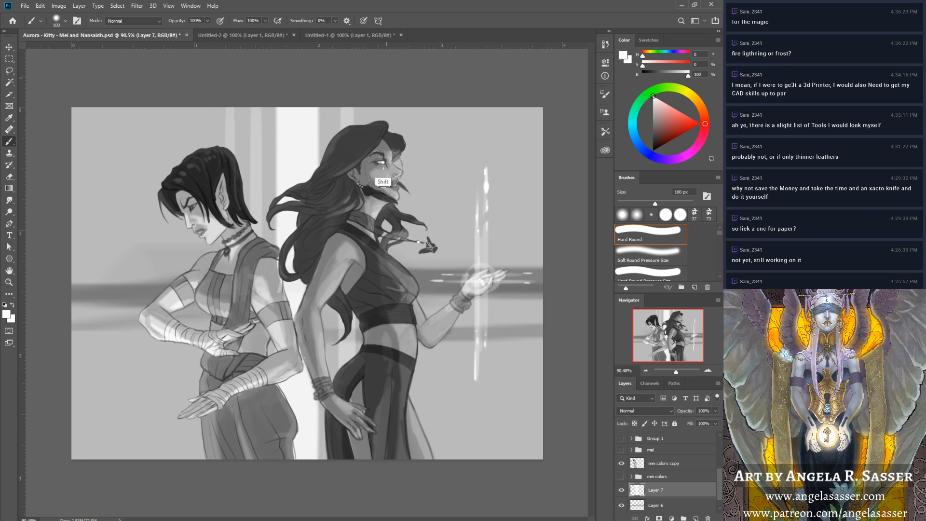
drag(384, 168, 386, 78)
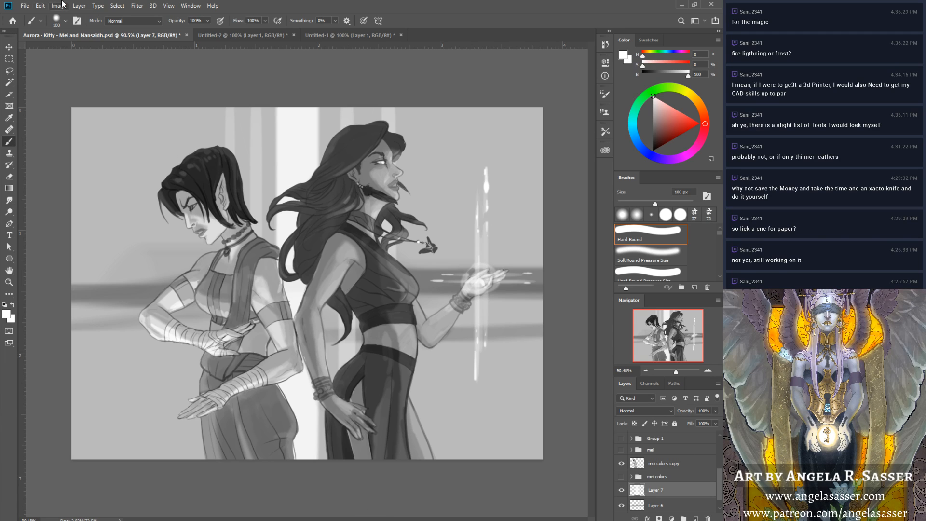
Apply a slight horizontal Motion Blur at 0° to the white vertical beams on Layer 7.
click(136, 6)
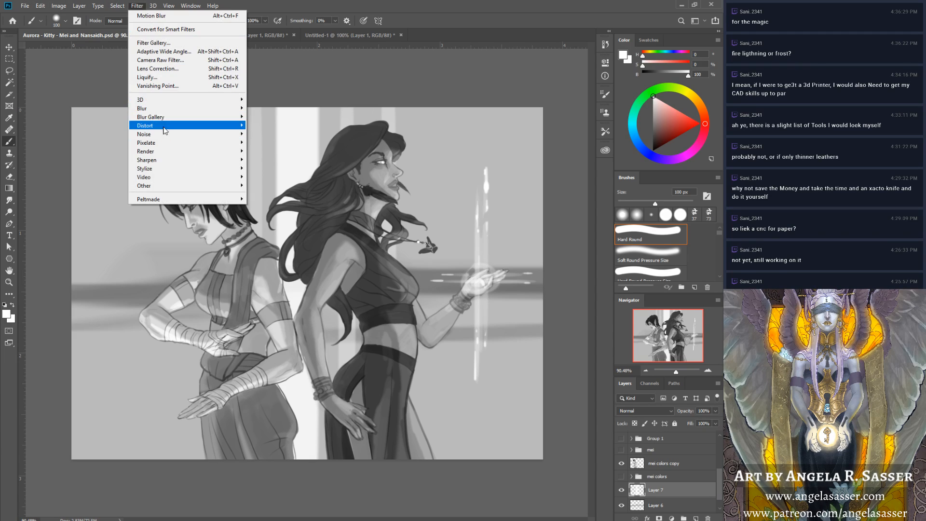
mouse_move(181, 109)
click(268, 159)
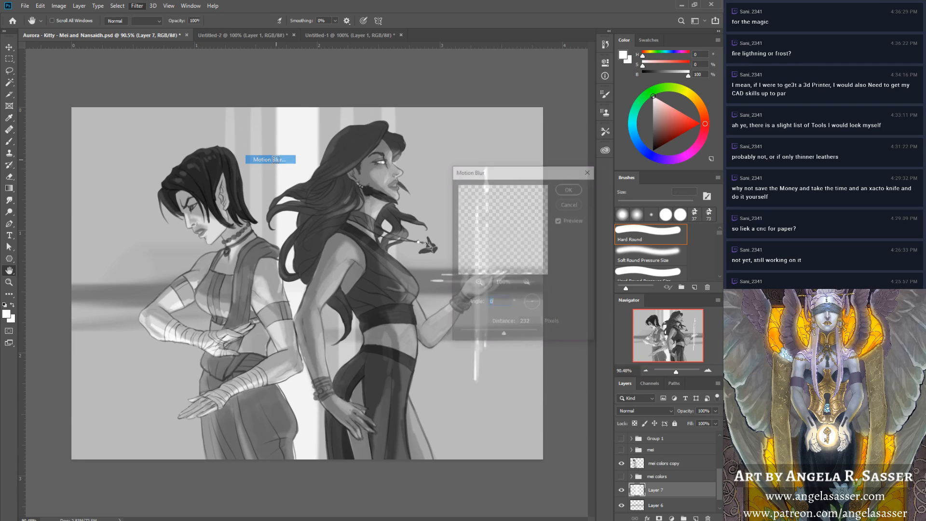
click(475, 334)
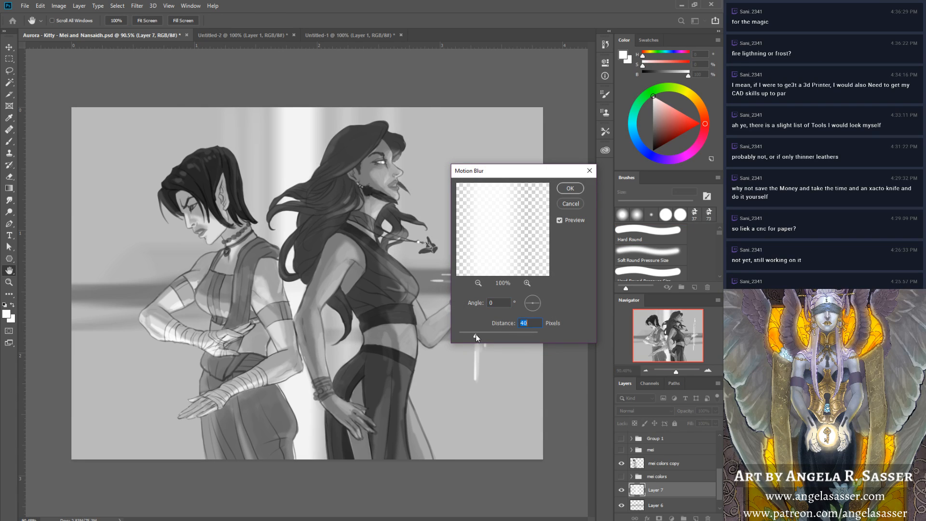
drag(474, 335, 470, 334)
click(468, 335)
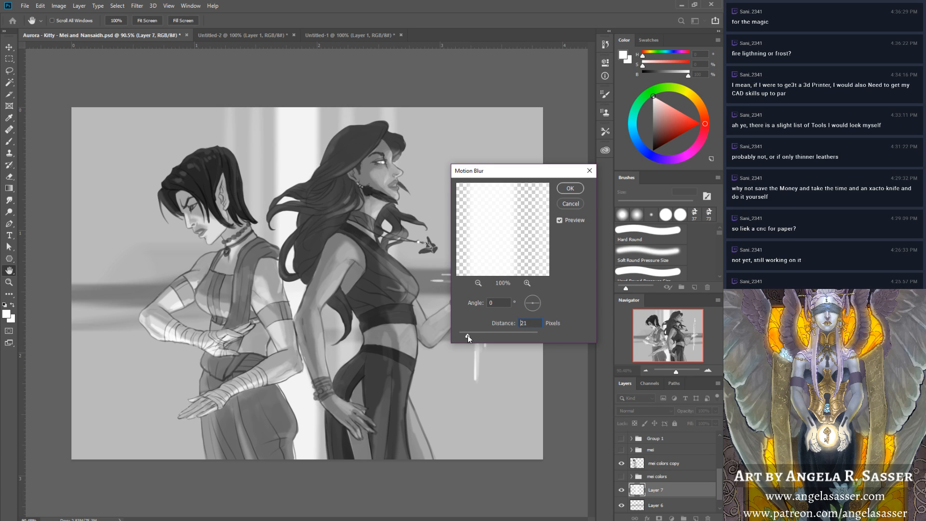
drag(468, 335, 465, 335)
click(570, 189)
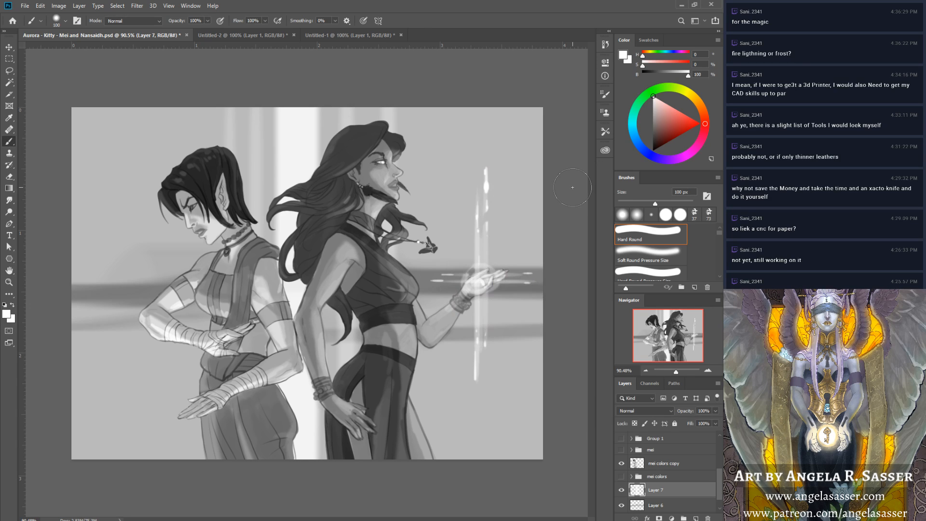
Try enlarging and repositioning the dark horizontal bands on Layer 6 with Free Transform.
click(675, 505)
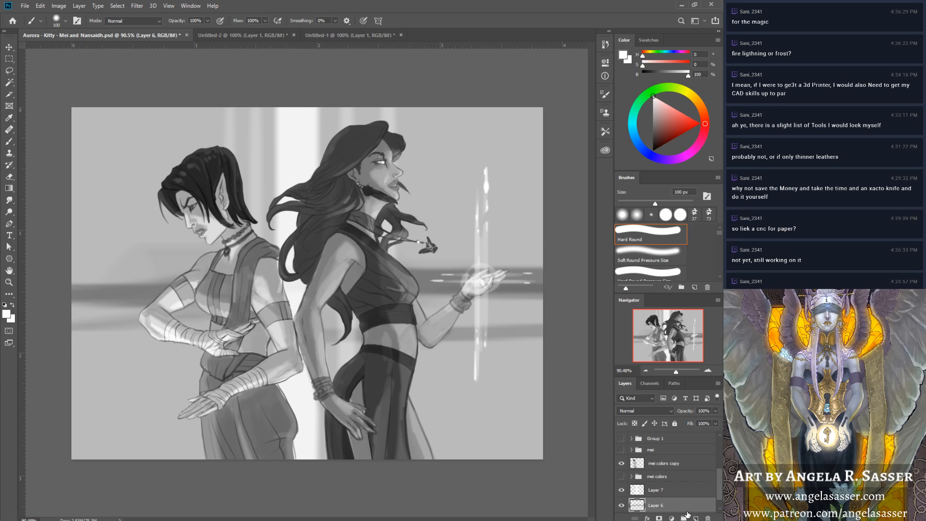
key(ctrl+t)
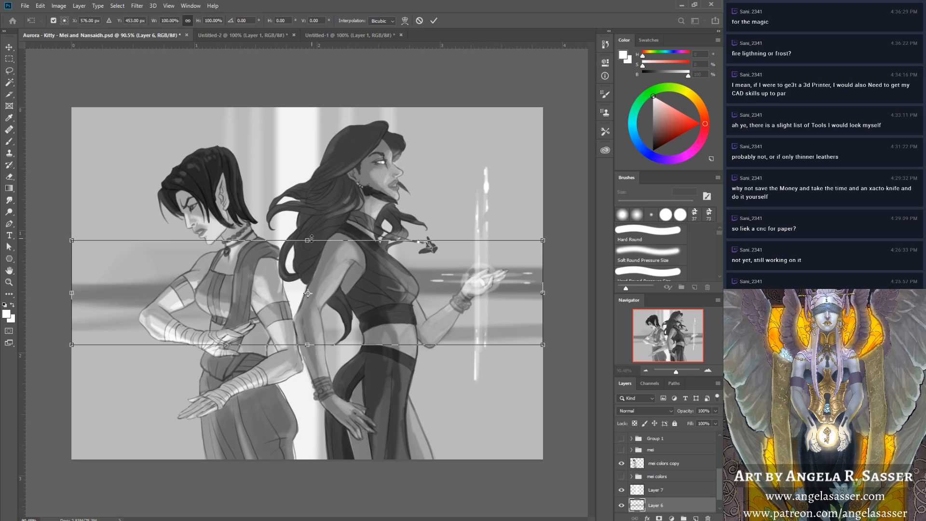
drag(312, 238, 322, 78)
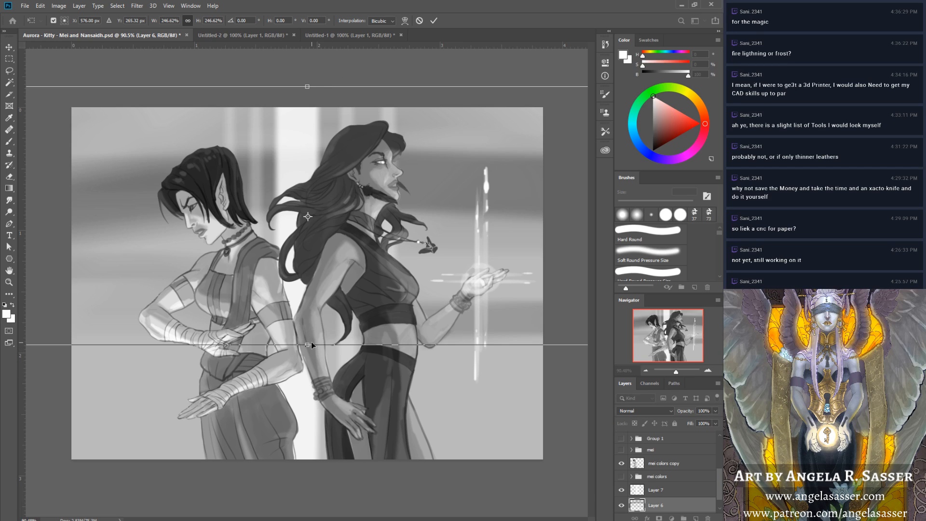
drag(306, 346, 292, 486)
drag(307, 87, 307, 244)
drag(309, 484, 313, 519)
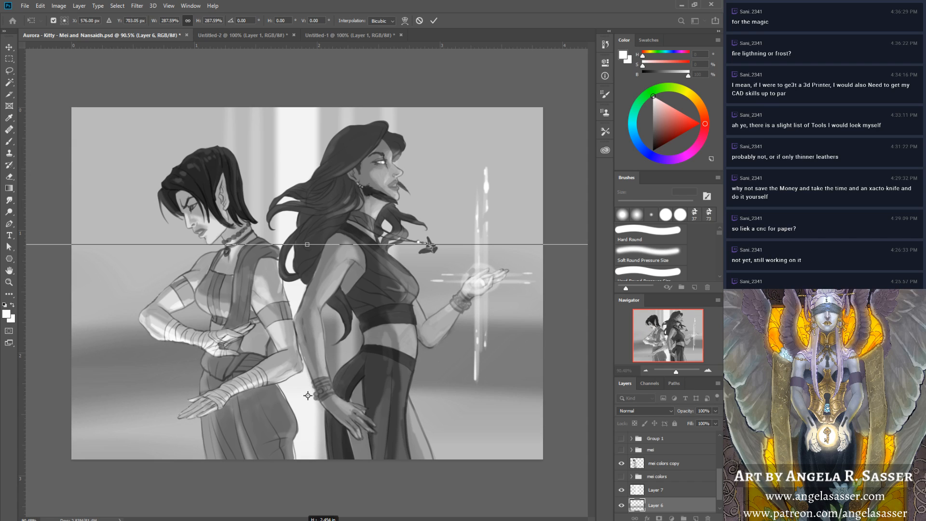
drag(318, 328, 309, 388)
drag(304, 303, 307, 205)
drag(329, 292, 331, 344)
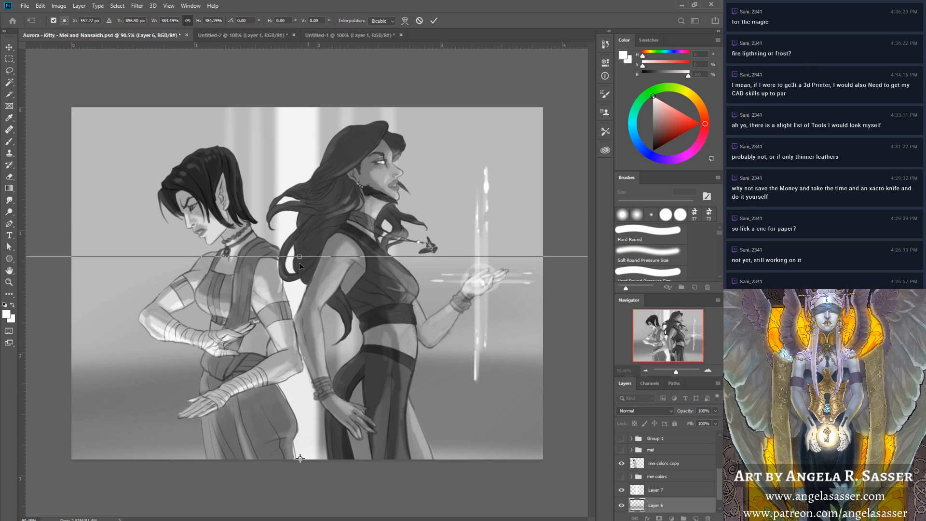
drag(296, 256, 299, 211)
drag(321, 281, 318, 312)
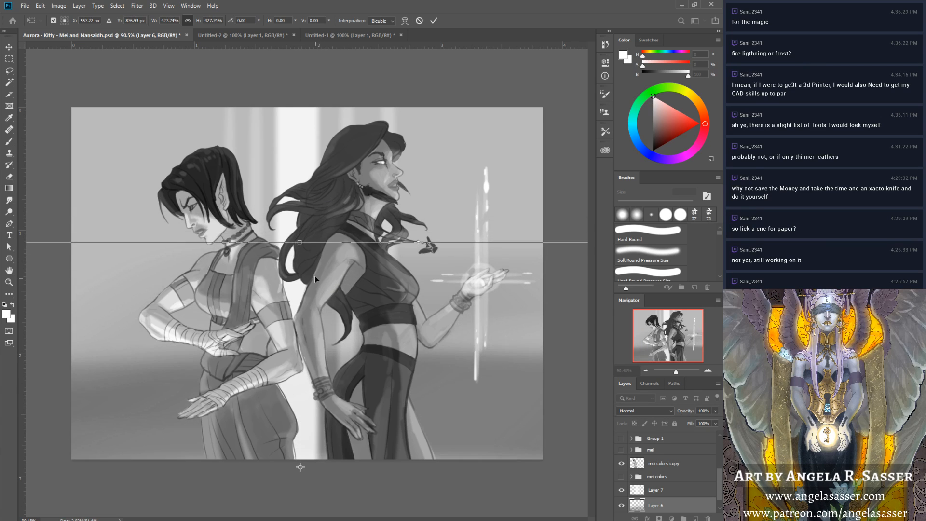
drag(299, 239, 302, 175)
drag(315, 328, 309, 187)
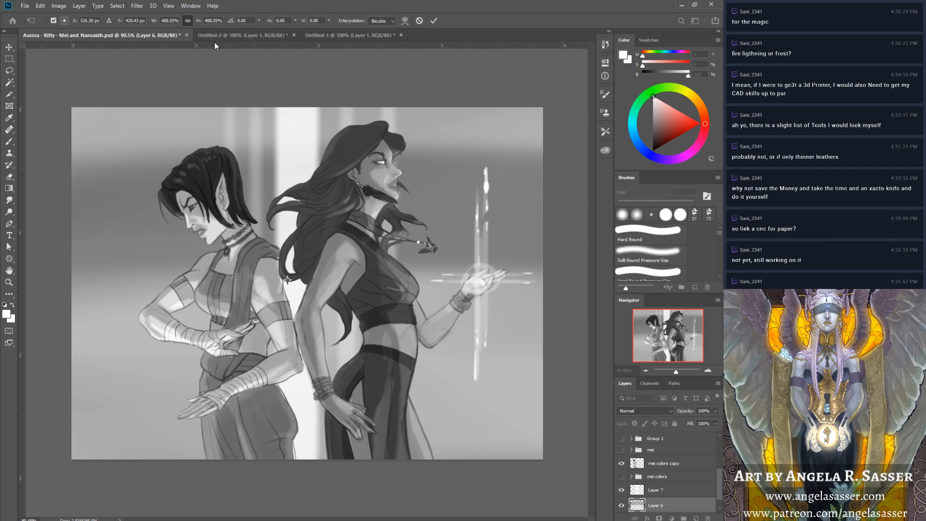
Check the two untitled documents, and open KittyEmpress - OCT 2018 - Nansaidh.psd from the OCT 2018 folder.
scroll(667, 481, up, 5)
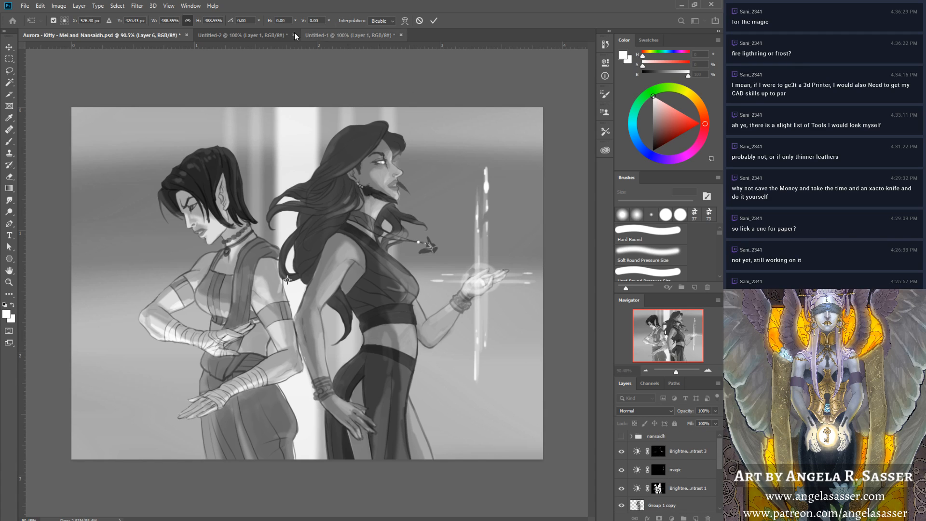
click(254, 35)
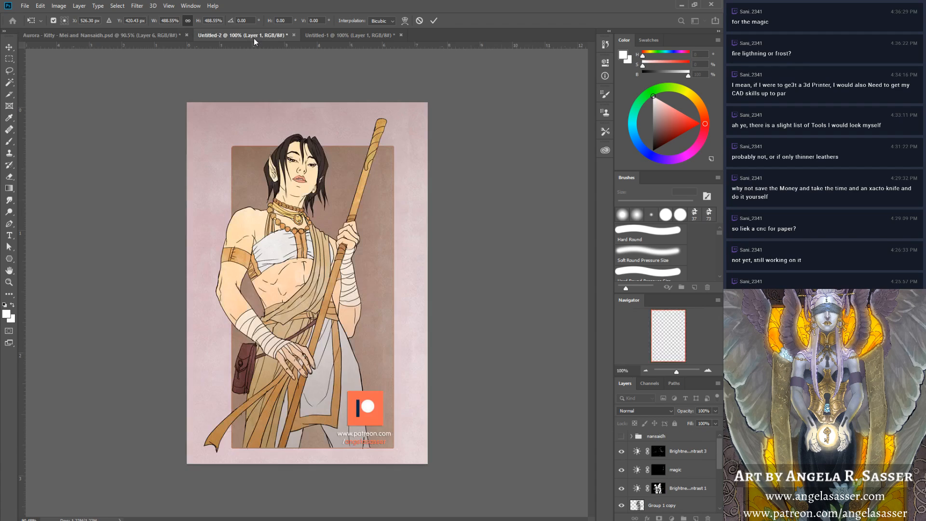
click(329, 36)
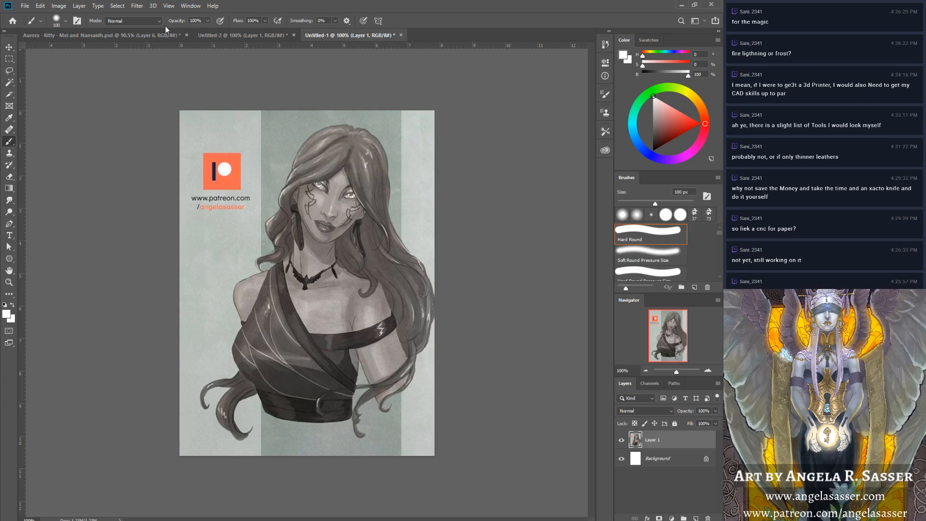
click(23, 6)
click(27, 27)
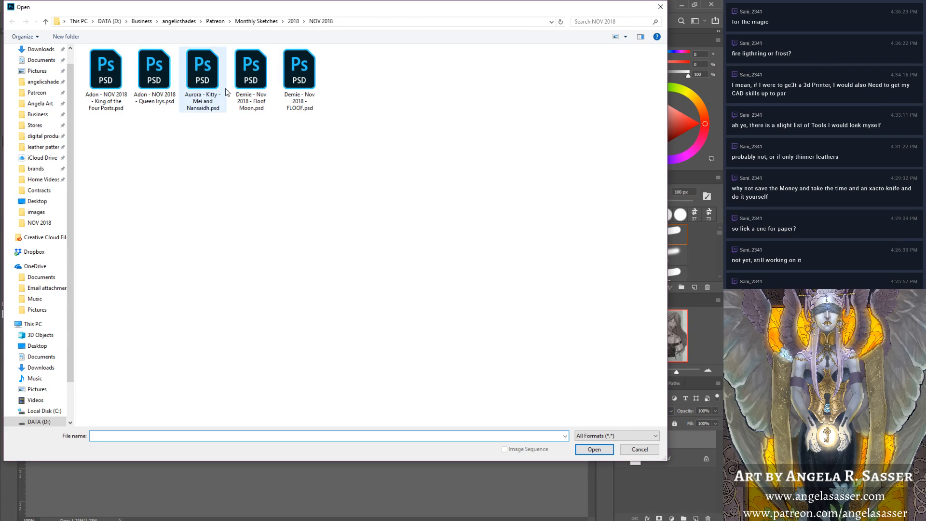
click(294, 22)
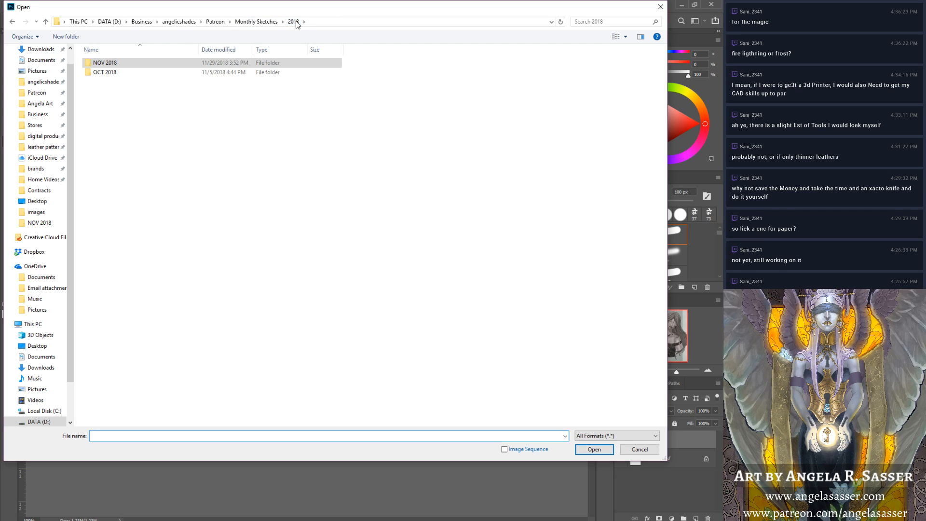
double_click(121, 73)
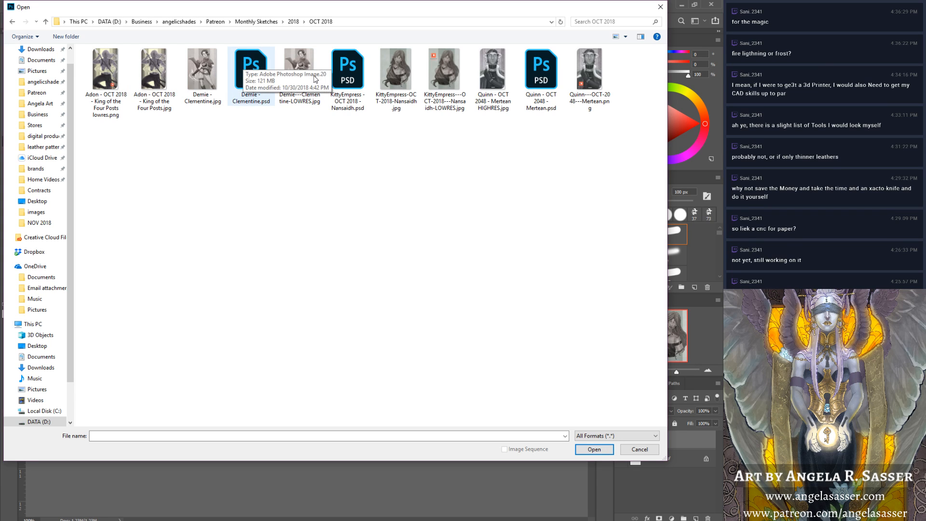
double_click(354, 80)
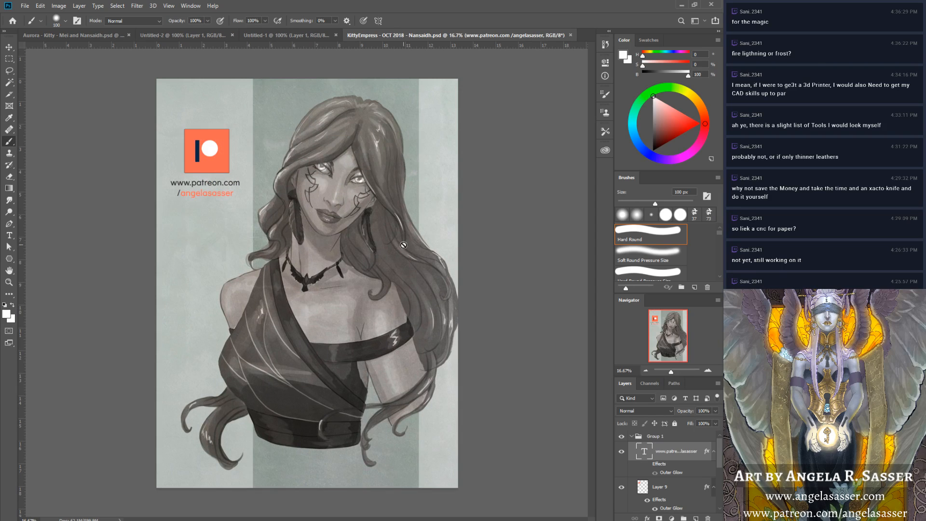
Copy the Overlay paper texture layer from the Nansaidh file into the Mei and Nansaidh document and place it directly above Layer 7.
scroll(662, 490, down, 1)
scroll(662, 491, down, 1)
drag(660, 476, 126, 199)
mouse_move(682, 512)
mouse_down()
mouse_move(687, 401)
mouse_move(665, 520)
mouse_move(648, 520)
mouse_move(671, 458)
mouse_up()
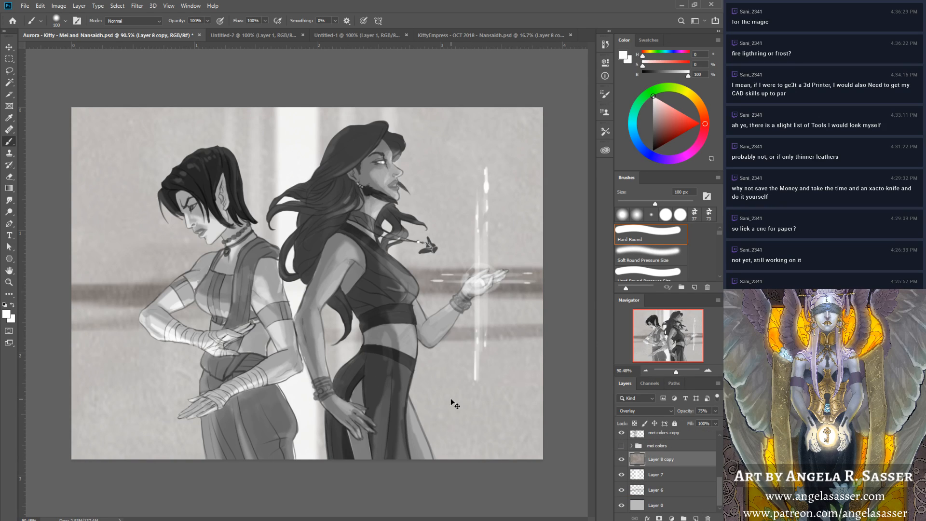
Rotate the texture layer 90° and scale it to about 22% so it just covers the canvas.
key(ctrl+t)
drag(676, 372, 669, 372)
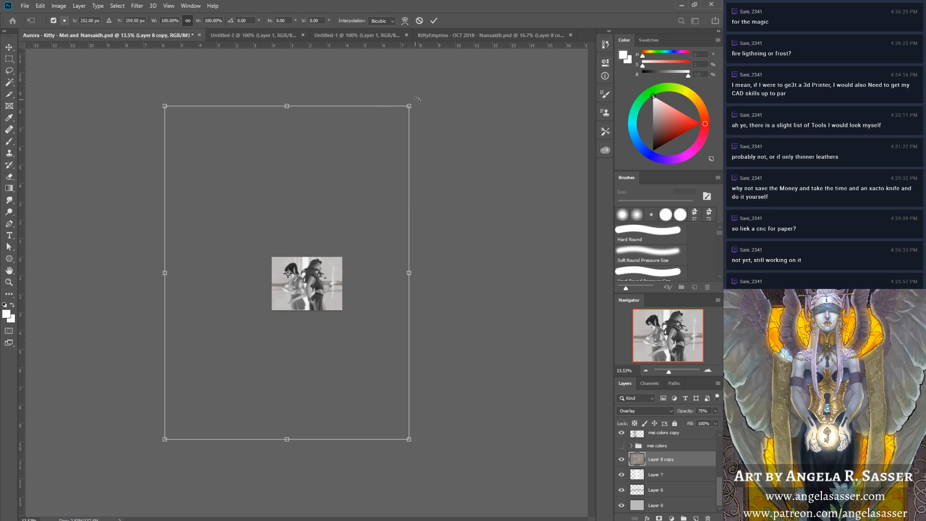
drag(443, 98, 442, 457)
drag(291, 395, 339, 311)
drag(289, 150, 337, 277)
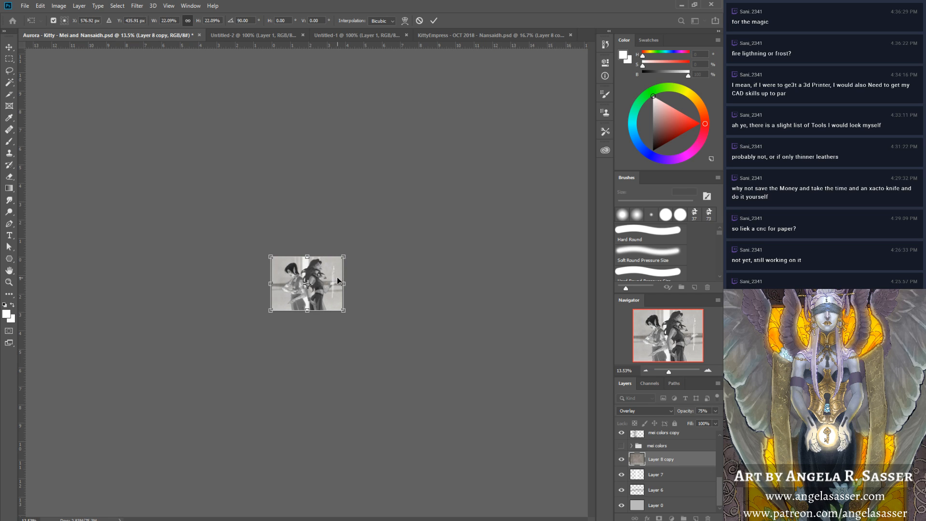
key(Return)
key(b)
key(z)
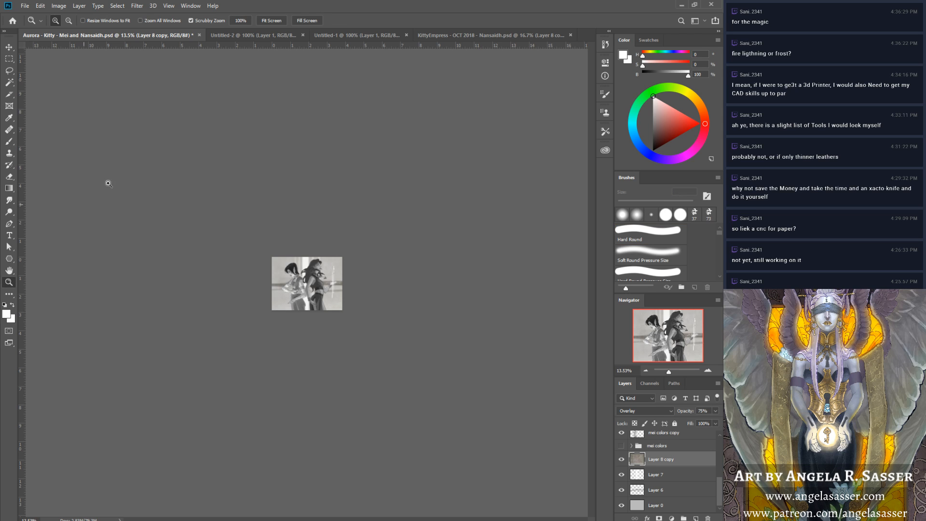
click(275, 21)
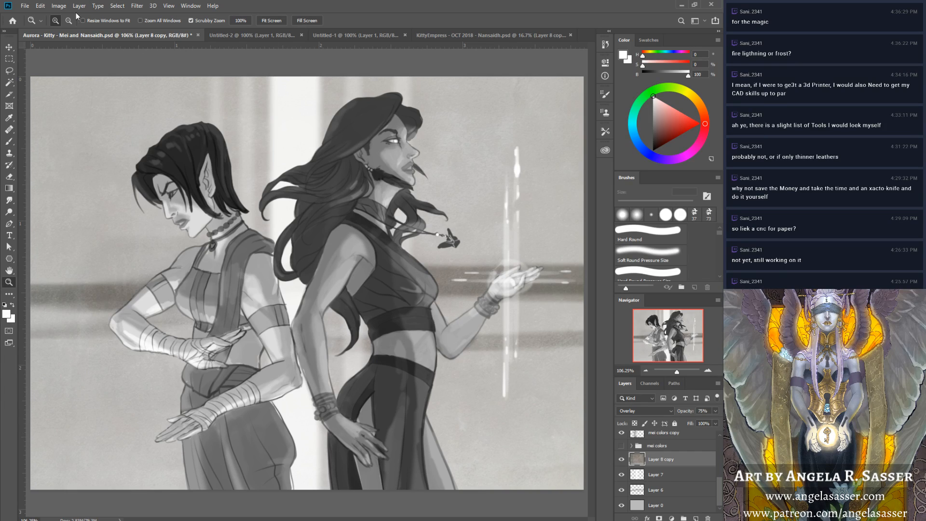
Shift the texture layer's hue to -77 with a Hue/Saturation adjustment.
click(59, 6)
mouse_move(77, 25)
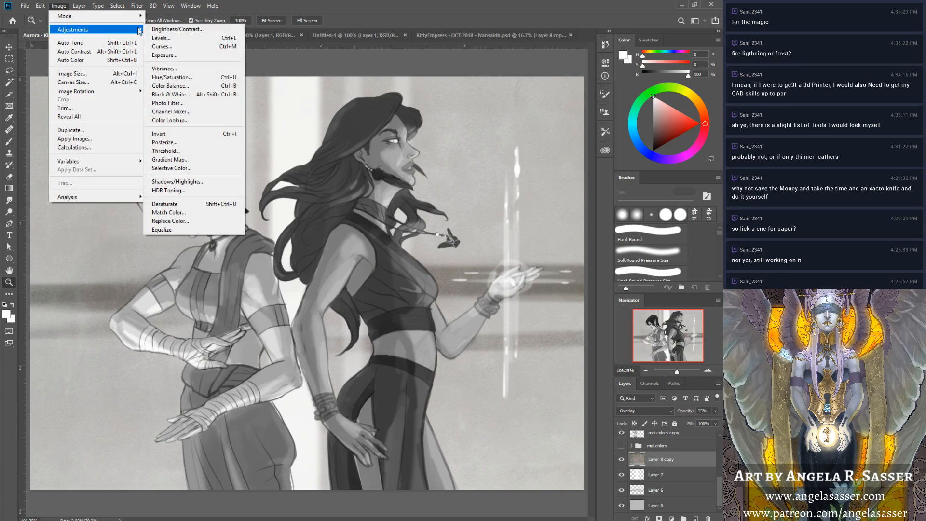
click(184, 78)
drag(568, 196, 543, 192)
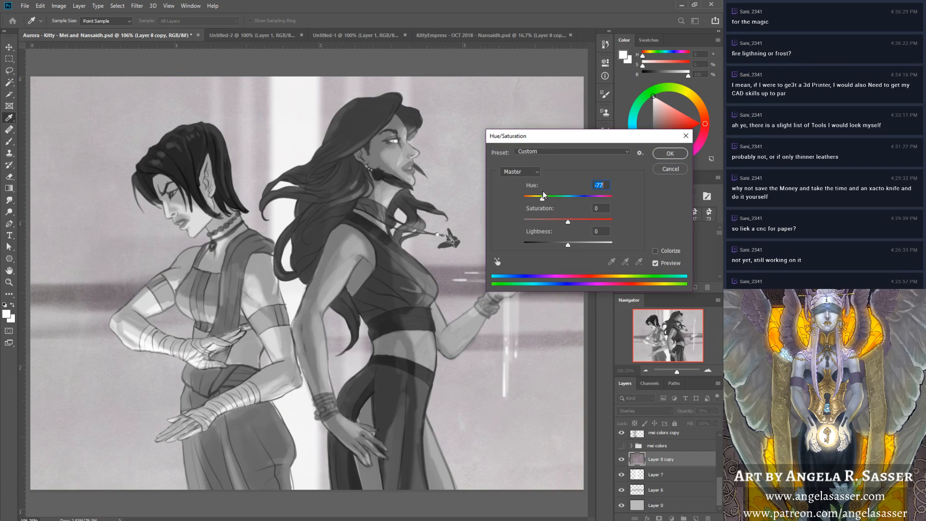
click(667, 155)
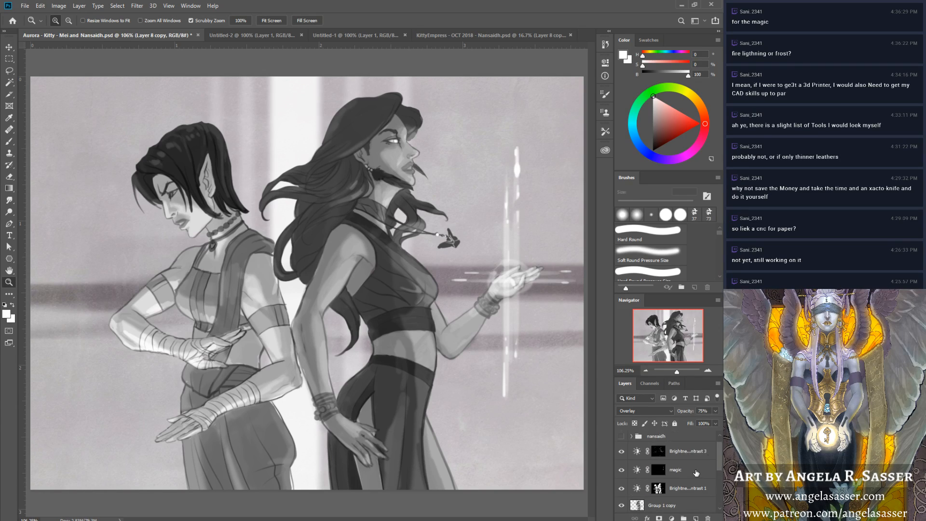
Duplicate the tinted texture layer and move the copy to the top of the layer stack, above the nansaidh group.
scroll(695, 472, up, 1)
right_click(687, 477)
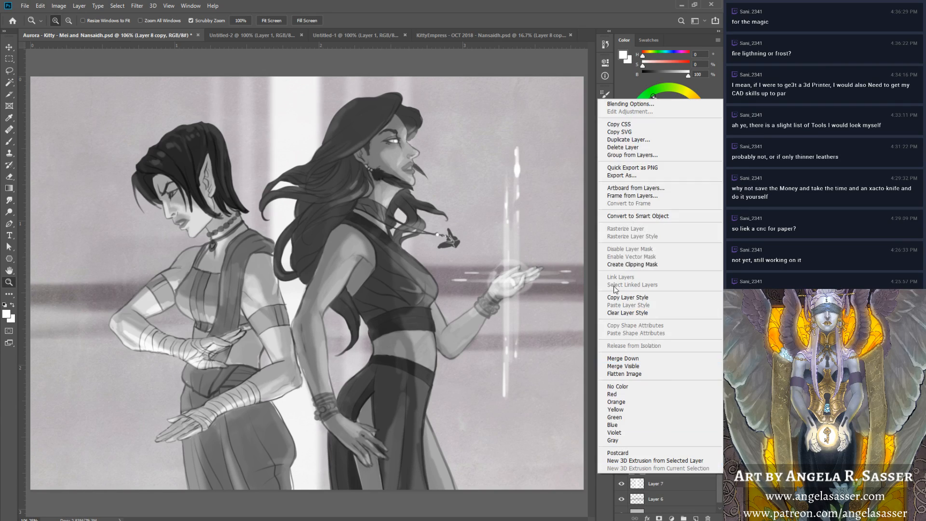
click(628, 139)
key(Return)
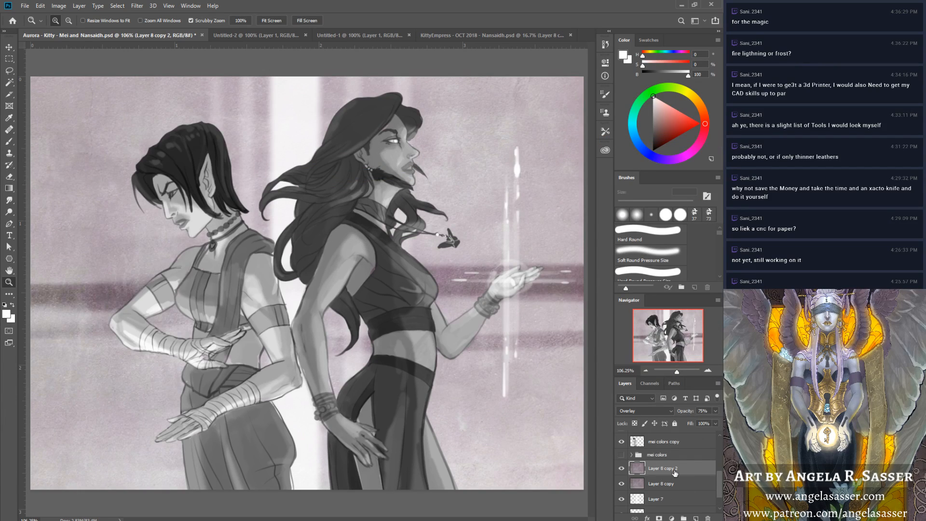
drag(675, 473, 696, 432)
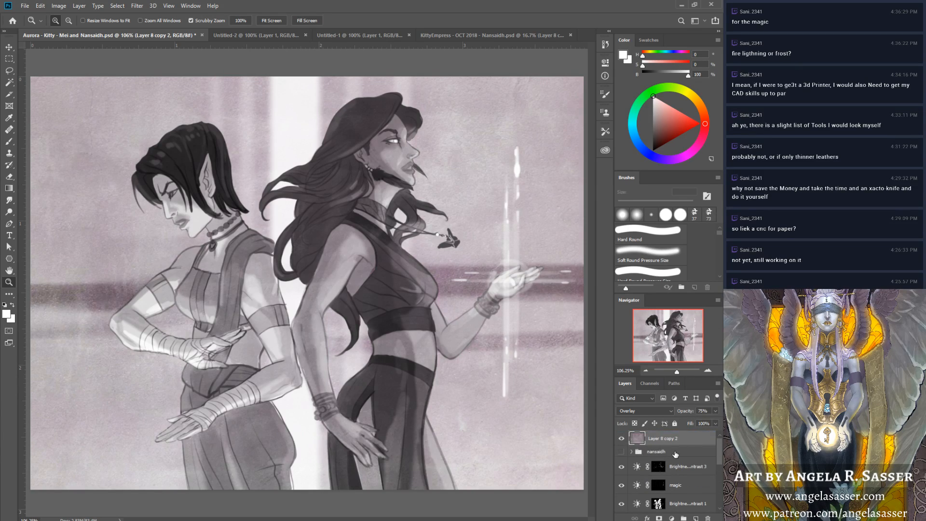
Group all the layers from mei colors copy up to the nansaidh group.
scroll(675, 454, down, 4)
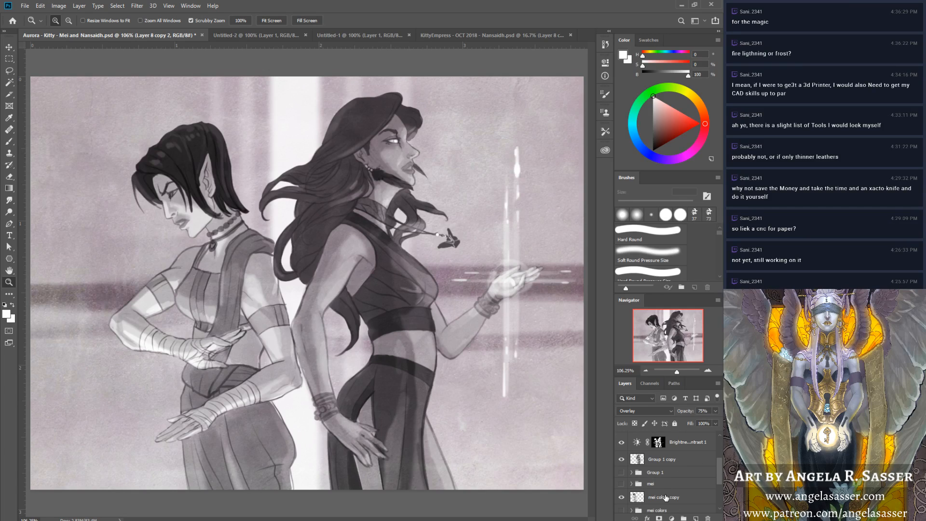
click(668, 498)
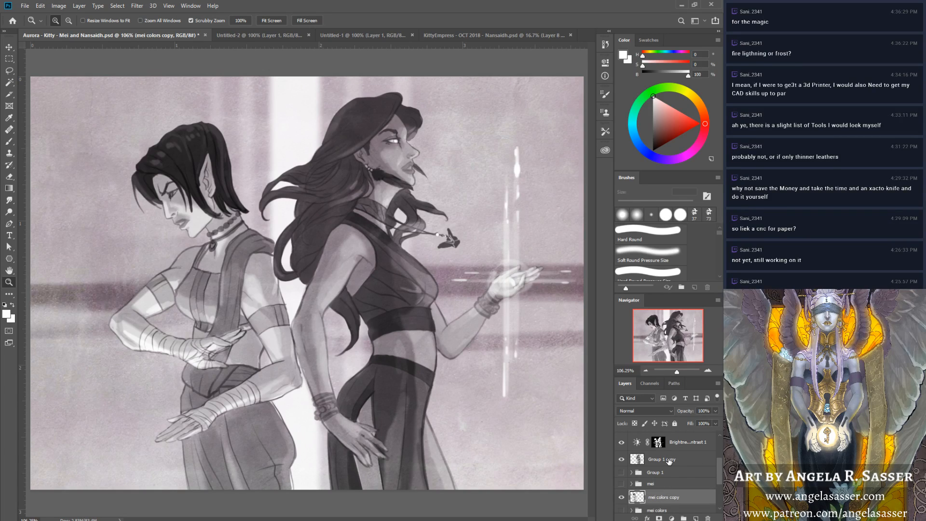
scroll(668, 461, up, 1)
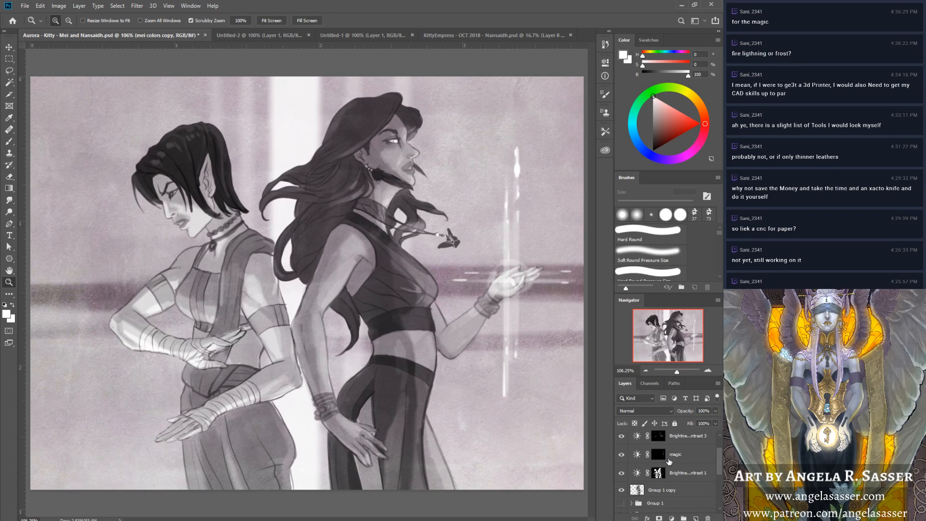
scroll(668, 461, up, 2)
shift+click(673, 457)
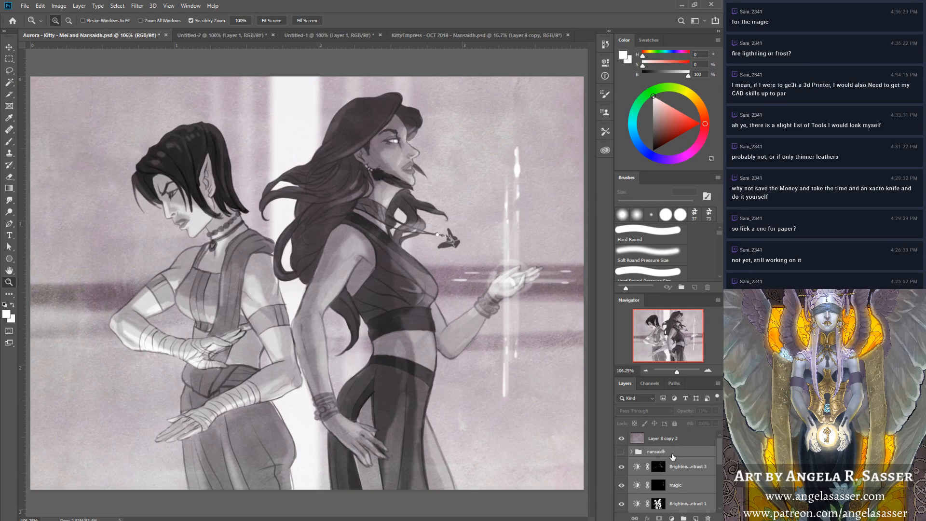
key(ctrl+g)
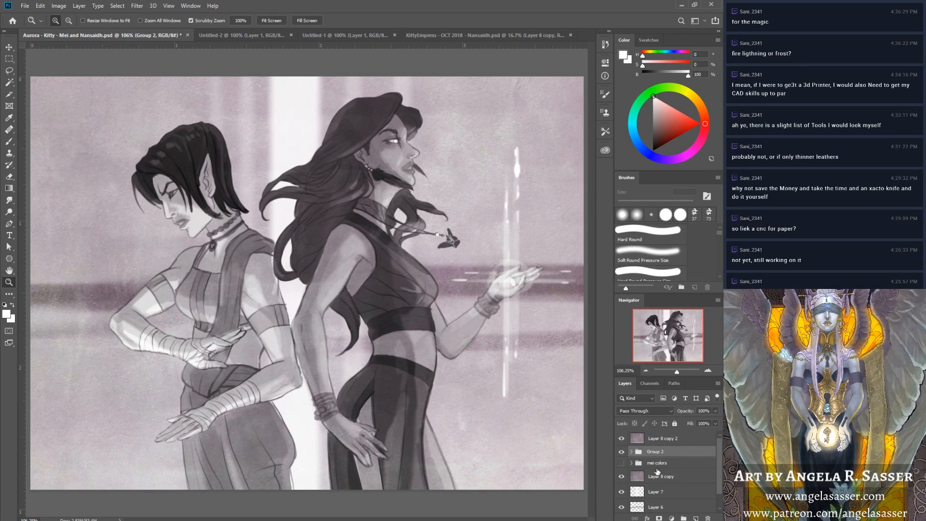
Move the mei colors group into Group 2 and clip the top texture copy to Group 2.
click(654, 464)
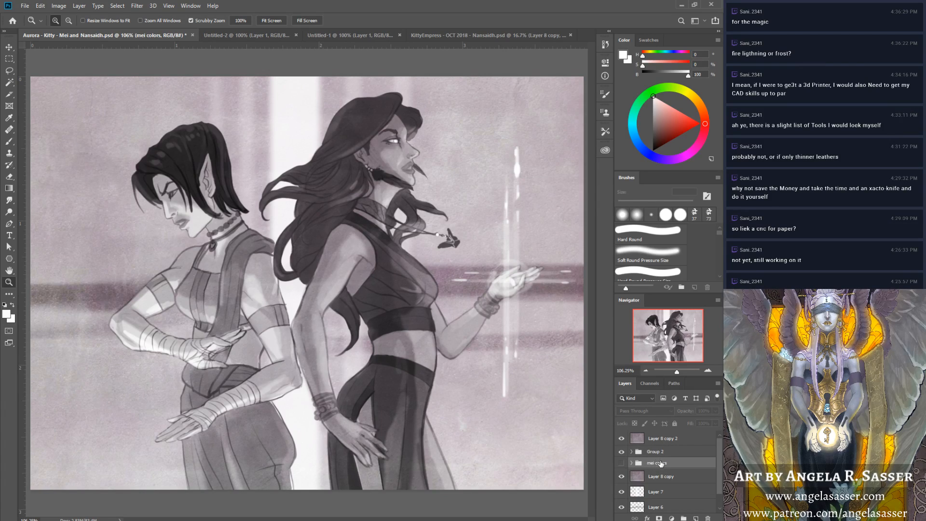
drag(661, 463, 666, 450)
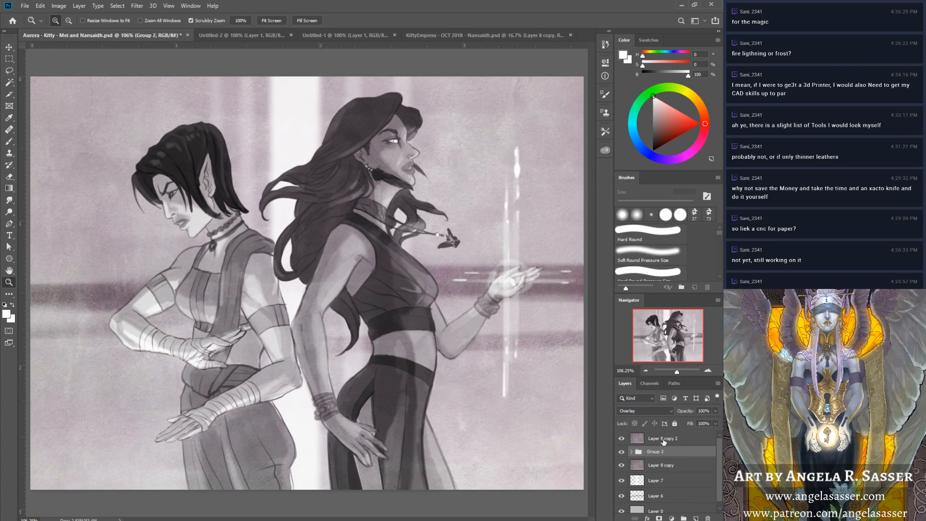
right_click(664, 441)
click(627, 230)
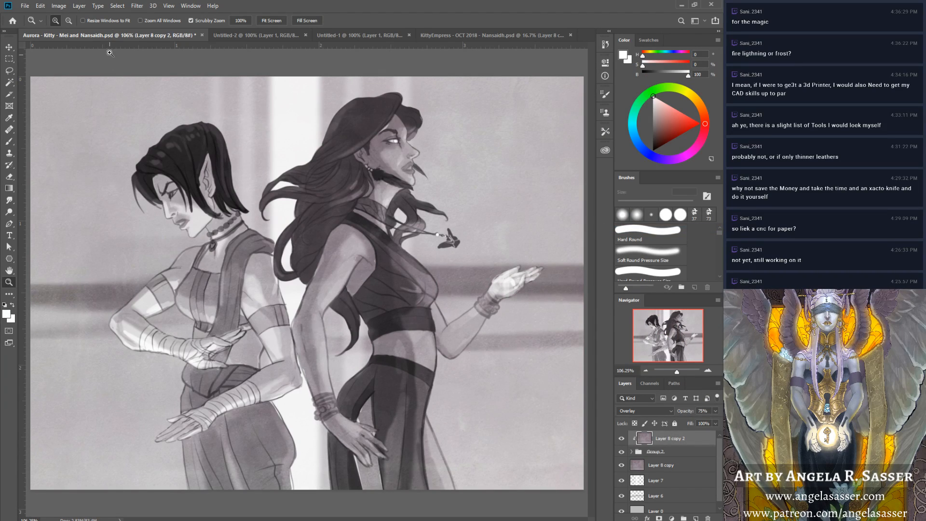
Adjust the clipped texture copy with Hue/Saturation, using hue +37, saturation +39 and lightness 0.
click(67, 7)
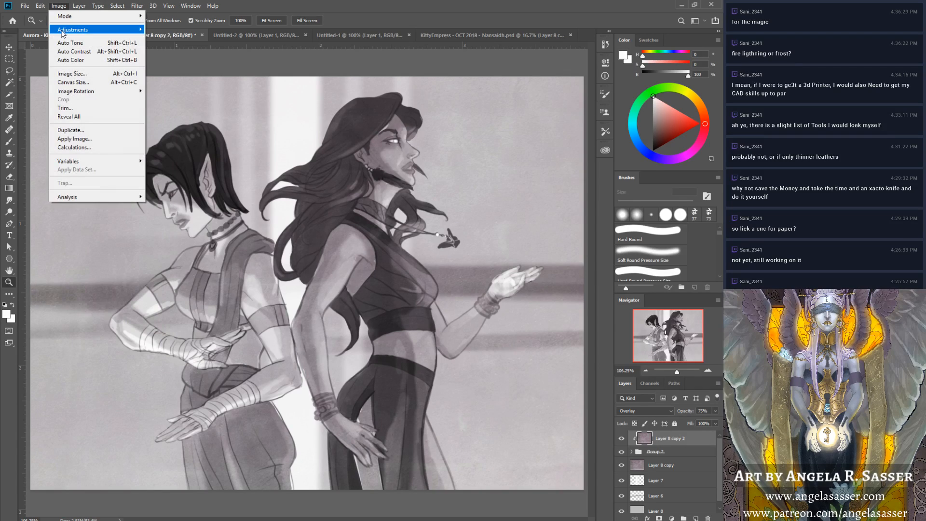
mouse_move(63, 31)
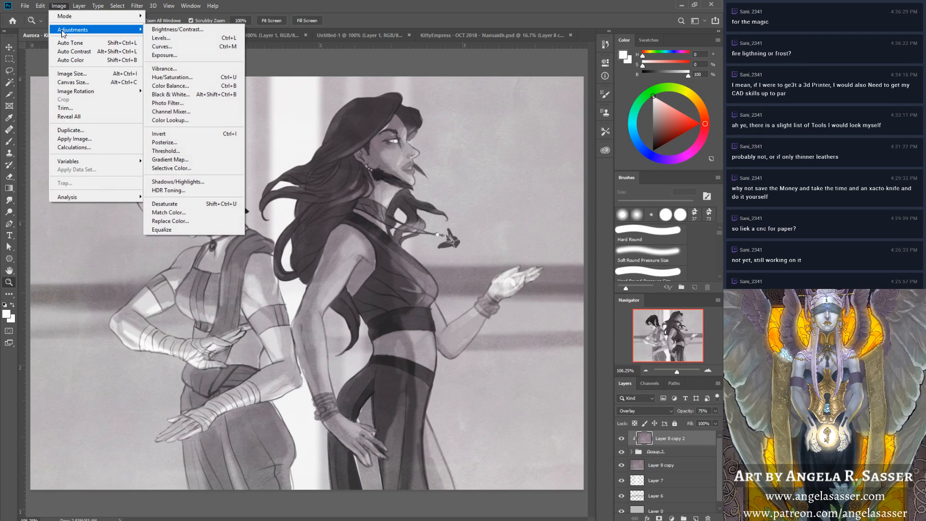
click(177, 78)
drag(566, 195, 580, 221)
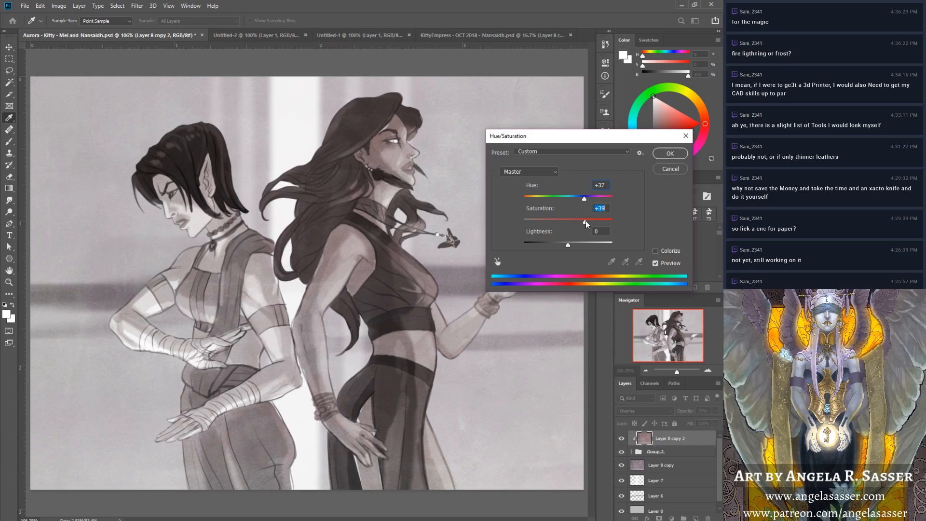
drag(569, 247, 574, 247)
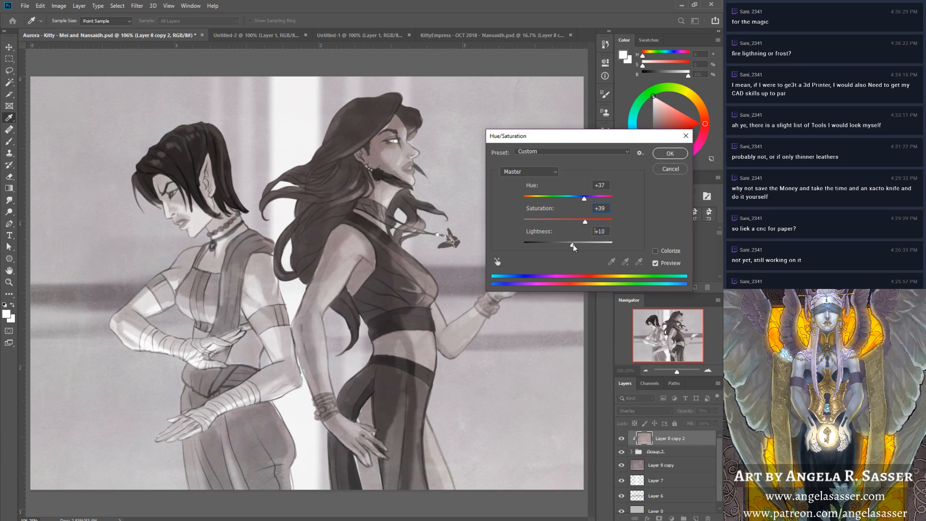
click(660, 264)
click(660, 264)
click(599, 232)
text(0)
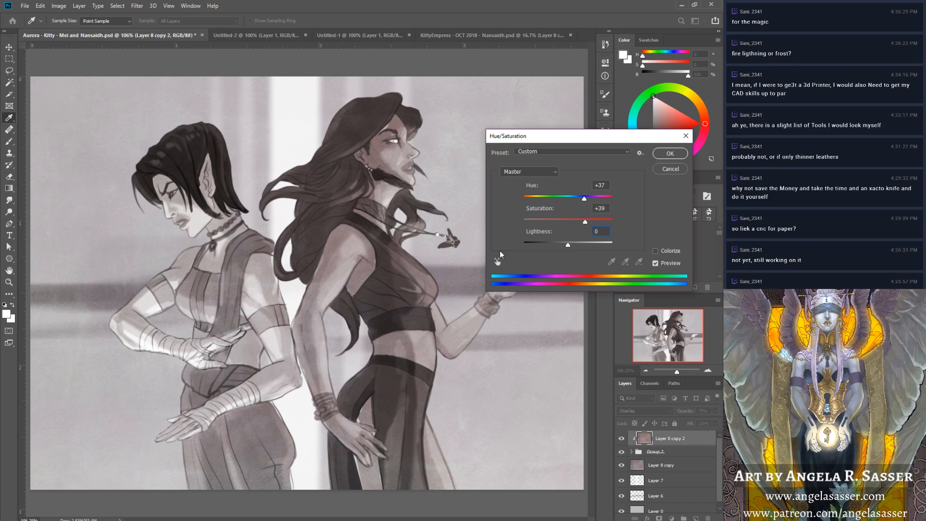
click(669, 152)
key(z)
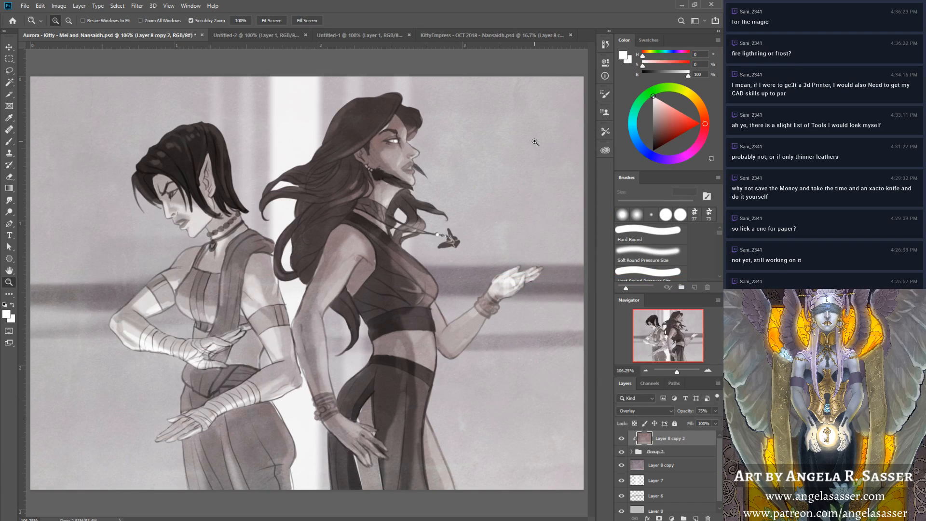
Move the texture copy inside Group 2, directly above the Group 1 copy layer.
click(632, 452)
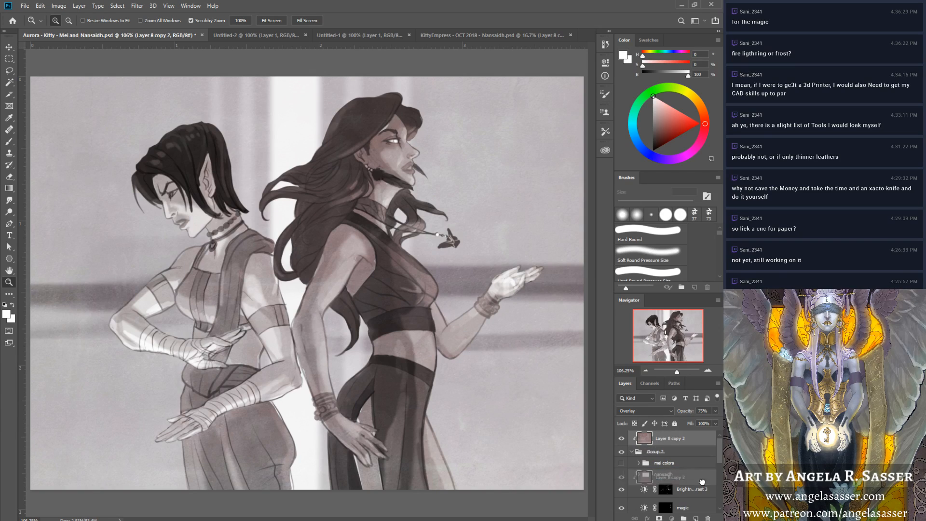
scroll(699, 444, down, 2)
mouse_move(708, 518)
mouse_down()
mouse_move(713, 472)
mouse_move(713, 483)
mouse_up()
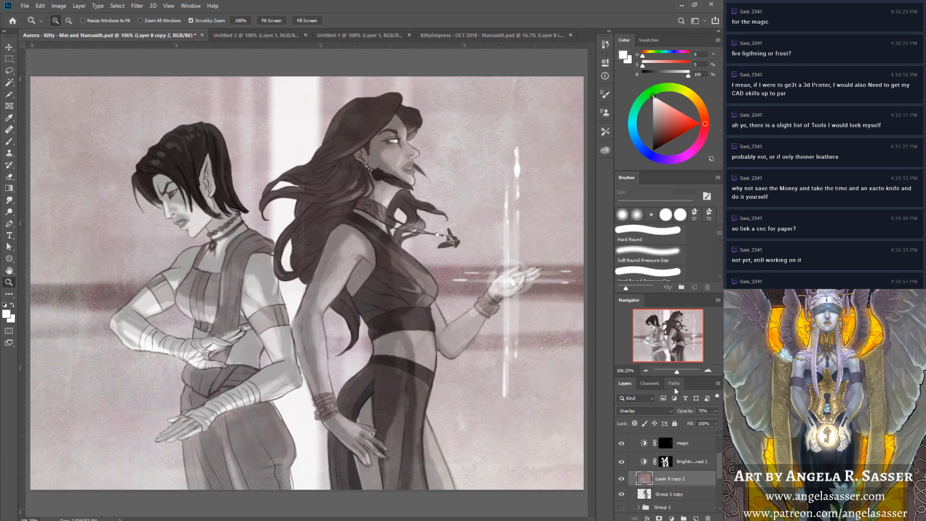
drag(677, 372, 675, 373)
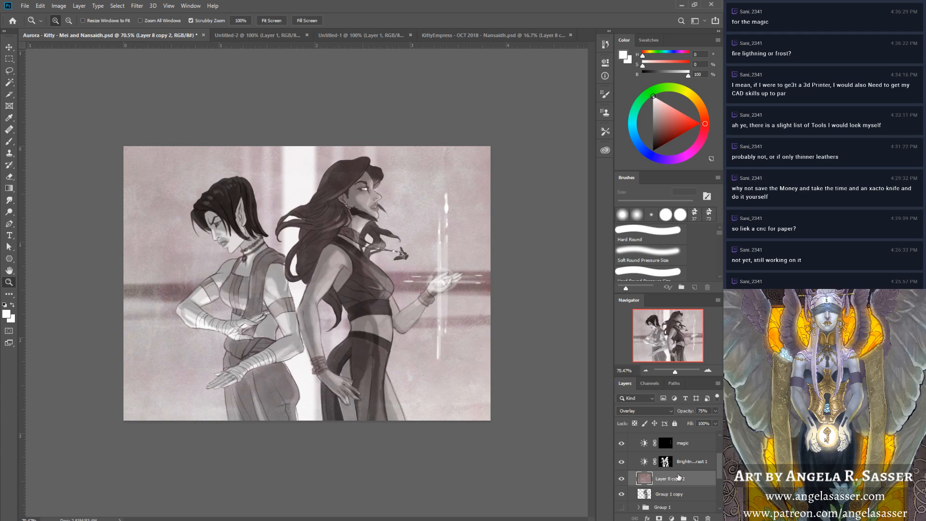
Duplicate the Group 1 copy and mei colors copy layers and merge the two duplicates into one layer.
scroll(679, 477, down, 2)
scroll(679, 478, up, 1)
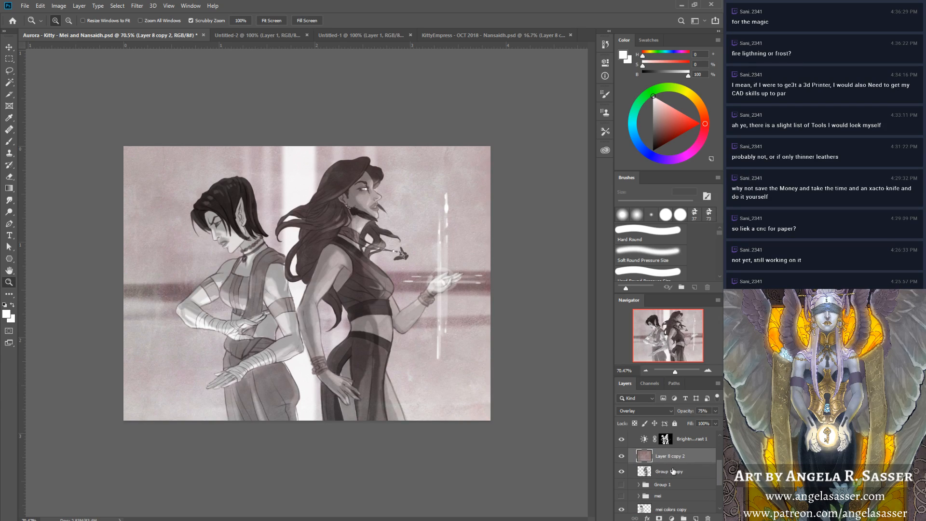
click(674, 471)
right_click(683, 477)
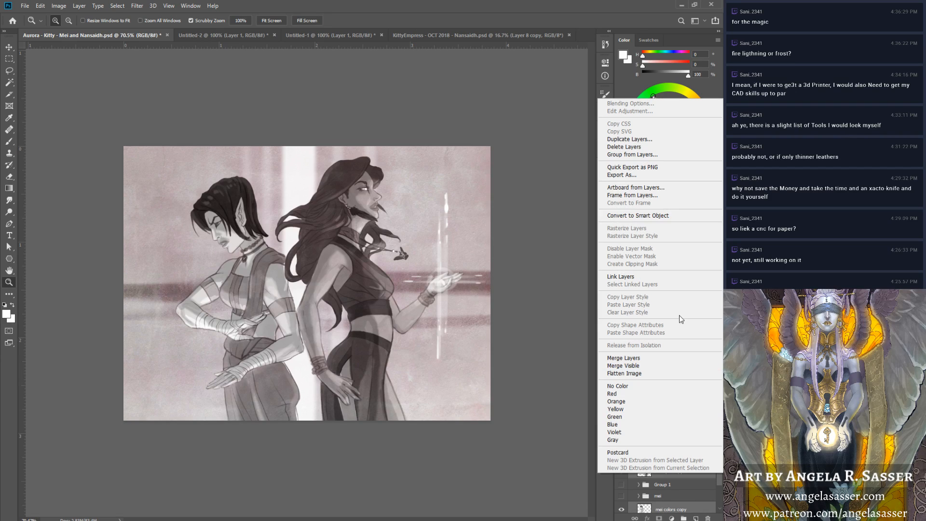
click(689, 141)
key(Return)
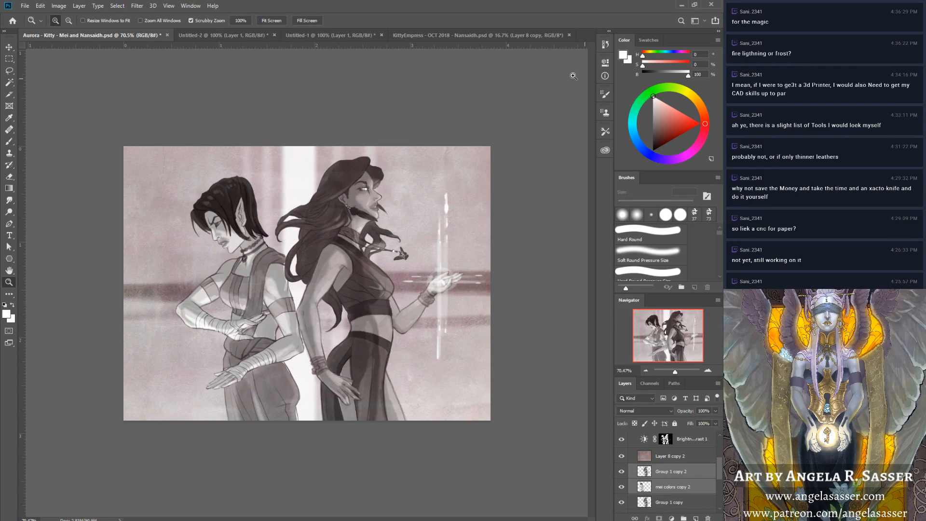
right_click(683, 486)
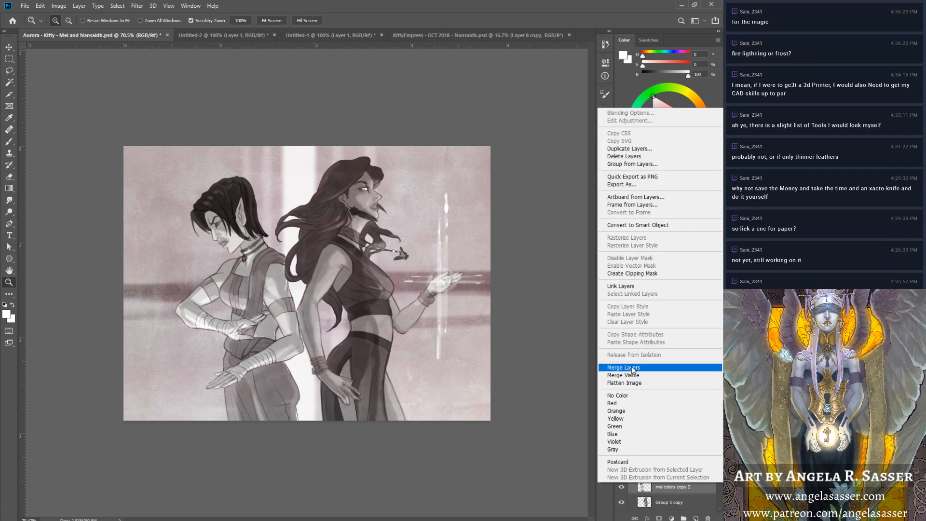
click(633, 370)
Clip the texture copy to the merged figure layer directly beneath it.
right_click(668, 466)
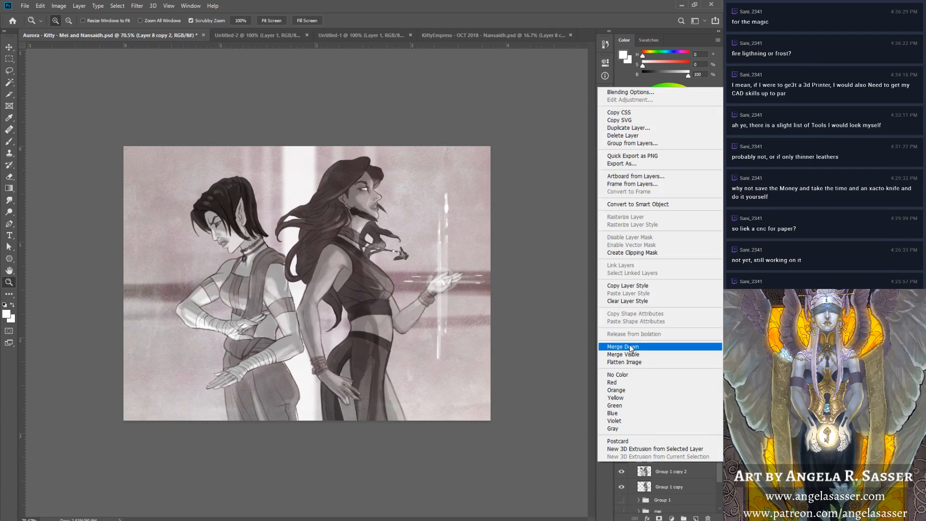
click(632, 252)
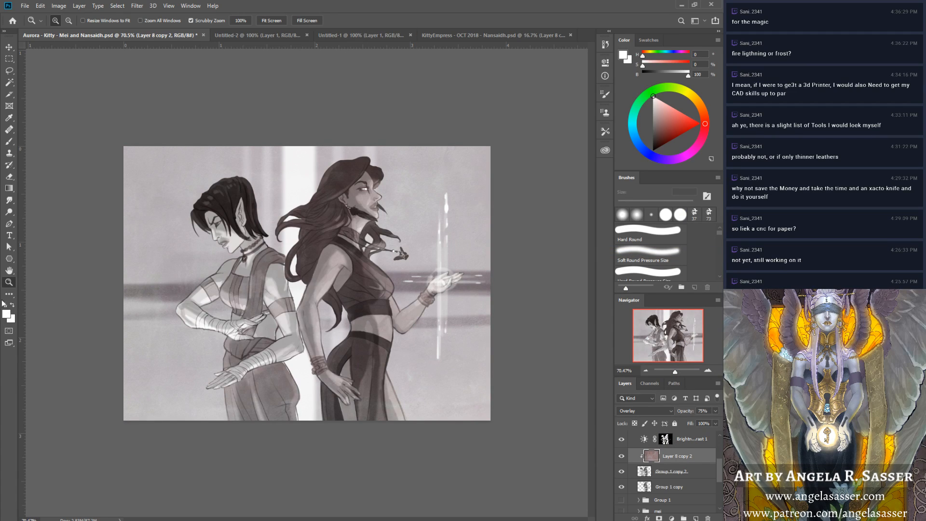
click(343, 214)
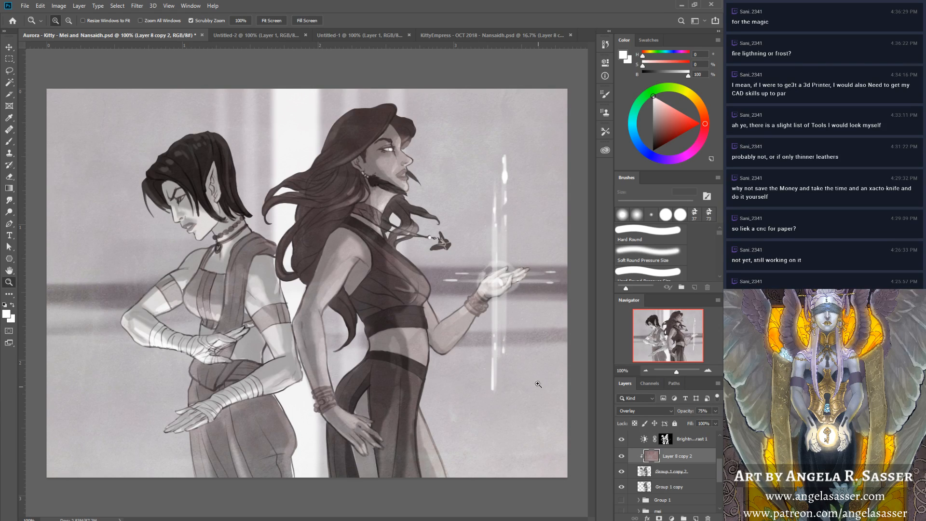
click(281, 19)
click(305, 21)
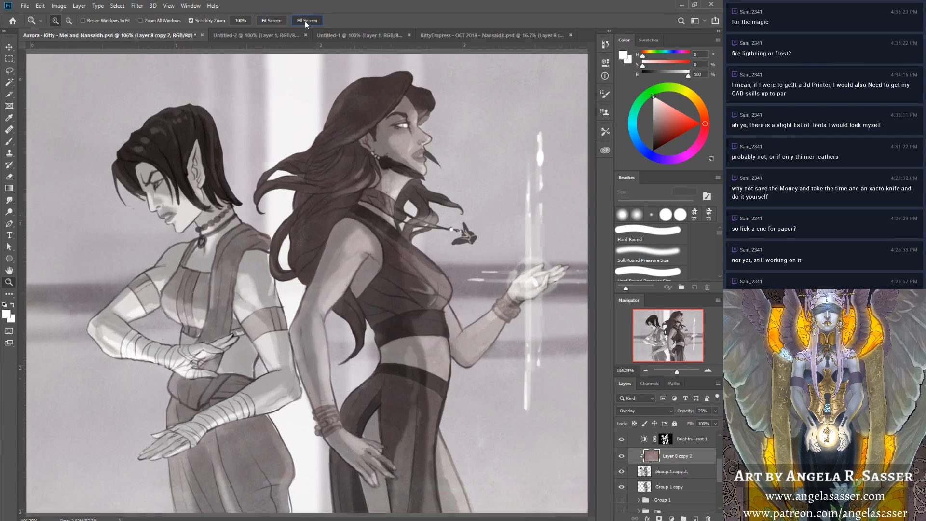
click(282, 19)
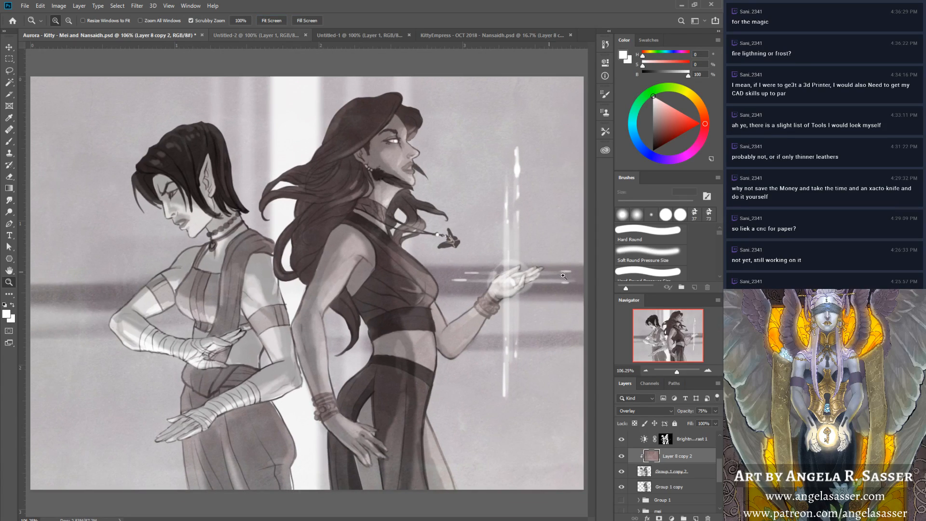
drag(674, 372, 676, 371)
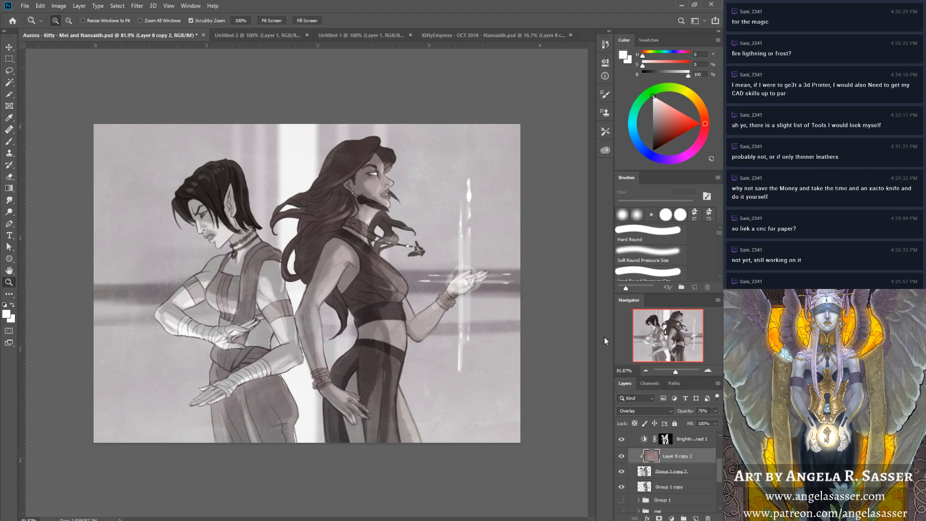
Set the brush colour to dark grey 4e4e4e and add a new layer between Layer 6 and Layer 7.
scroll(681, 489, down, 5)
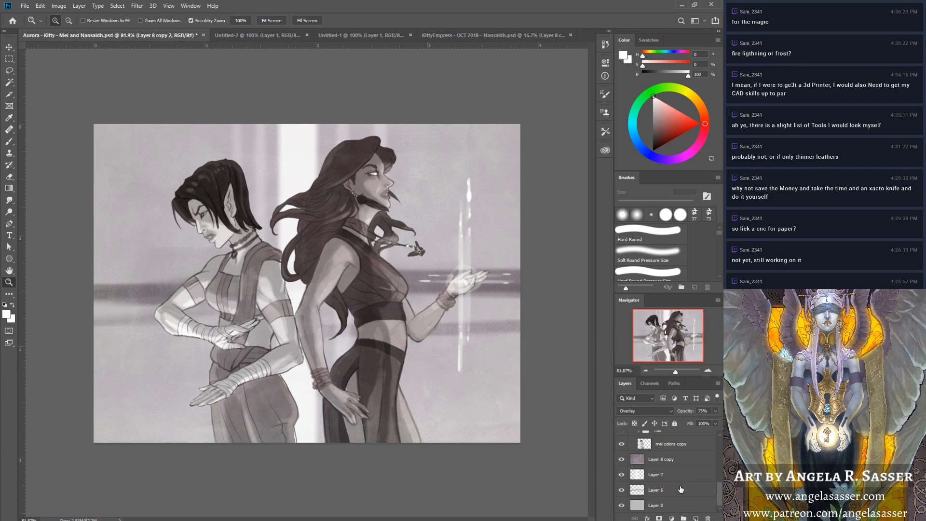
click(682, 506)
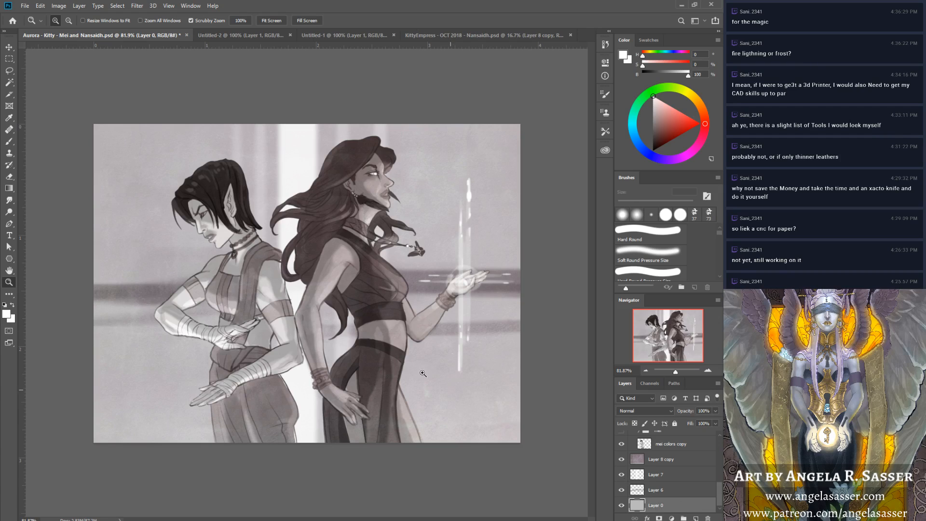
click(11, 145)
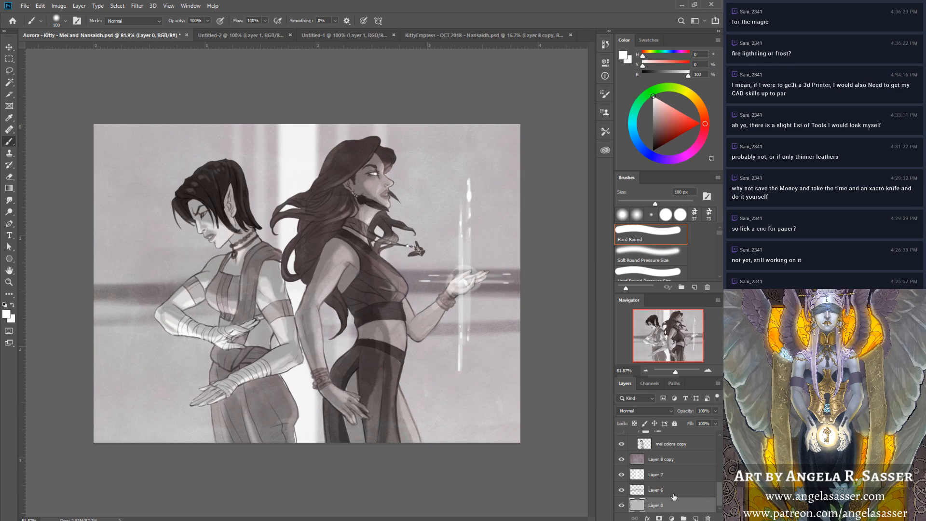
click(6, 316)
click(479, 289)
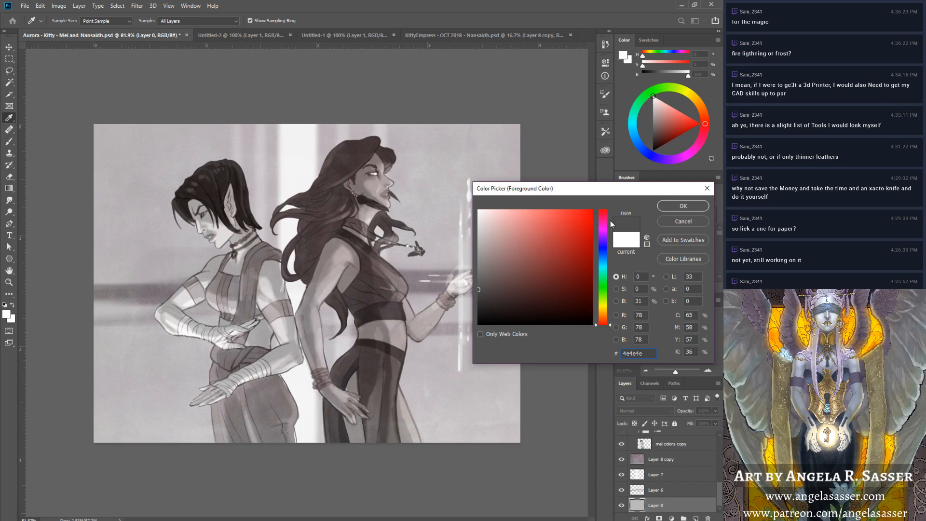
click(683, 206)
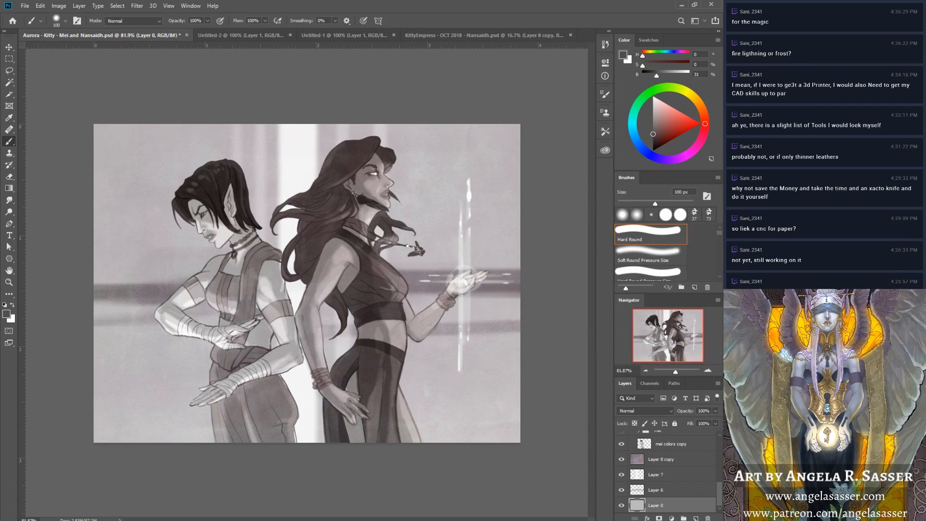
click(695, 518)
drag(674, 505, 673, 486)
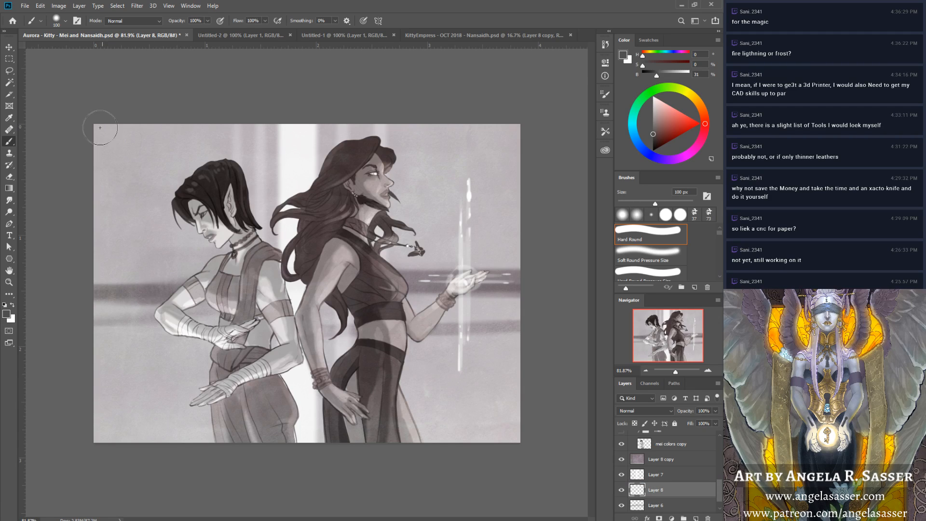
Paint wide dark vertical bands down both side edges of the canvas with the 100 px Hard Round brush.
mouse_move(102, 123)
mouse_down()
mouse_move(105, 432)
mouse_move(107, 126)
mouse_up()
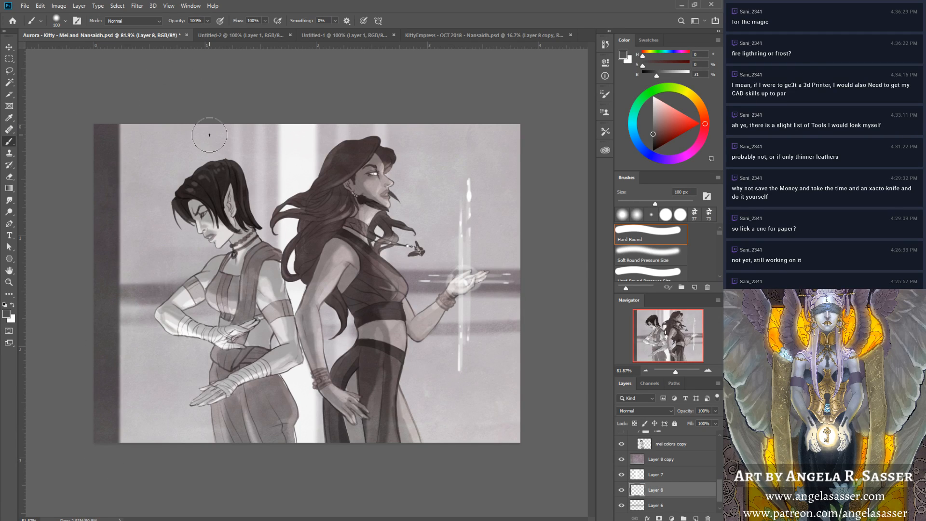
click(516, 129)
shift+click(518, 488)
drag(512, 112, 517, 453)
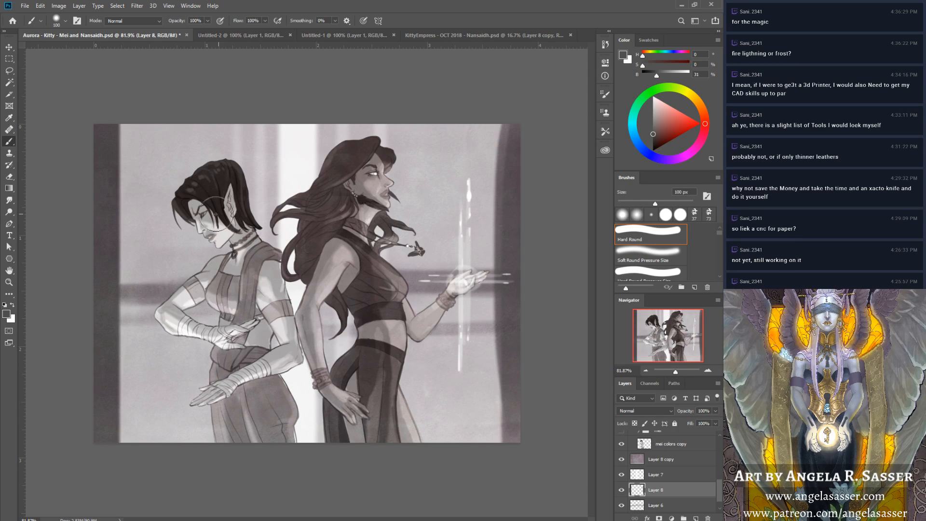
Reduce the brush to 50 px and paint a narrower vertical bar just inside each of the wide edge bands.
key(bracketleft)
key(bracketleft)
key(bracketleft)
key(bracketleft)
key(bracketleft)
click(137, 145)
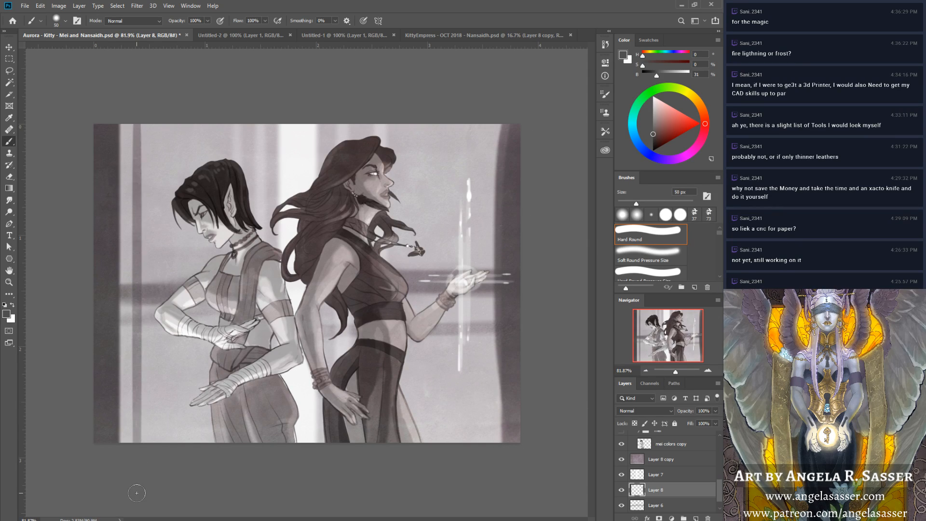
shift+click(137, 446)
drag(481, 352, 464, 504)
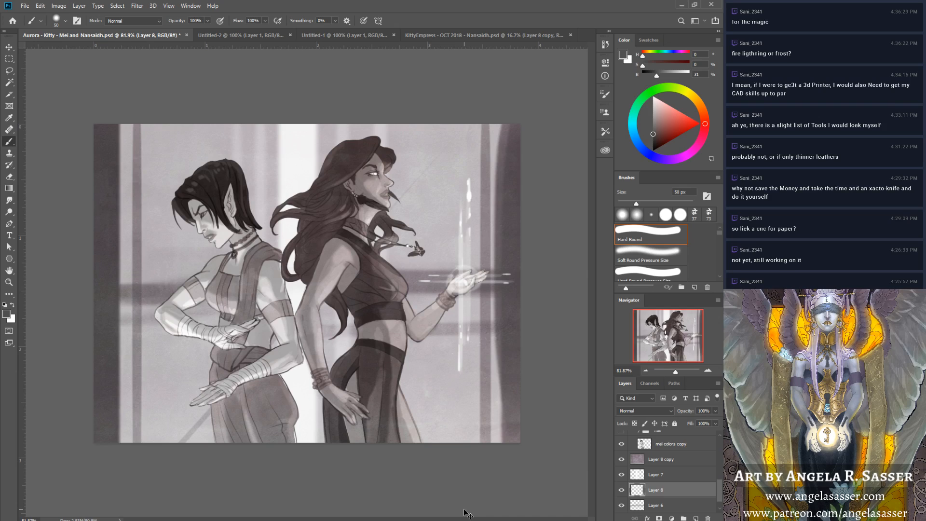
key(ctrl+z)
shift+click(491, 115)
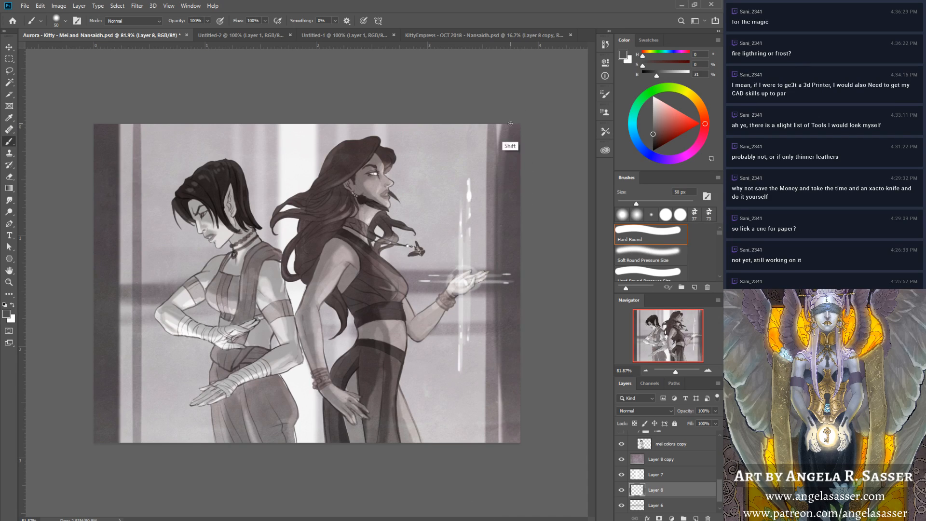
drag(503, 122, 504, 458)
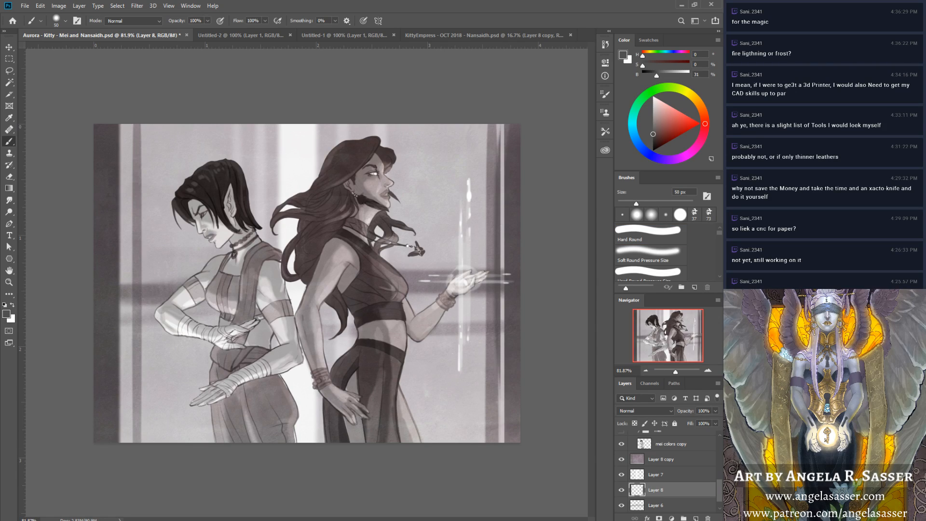
Apply a Motion Blur with angle 0° and distance 40 pixels to the dark vertical bands.
click(137, 6)
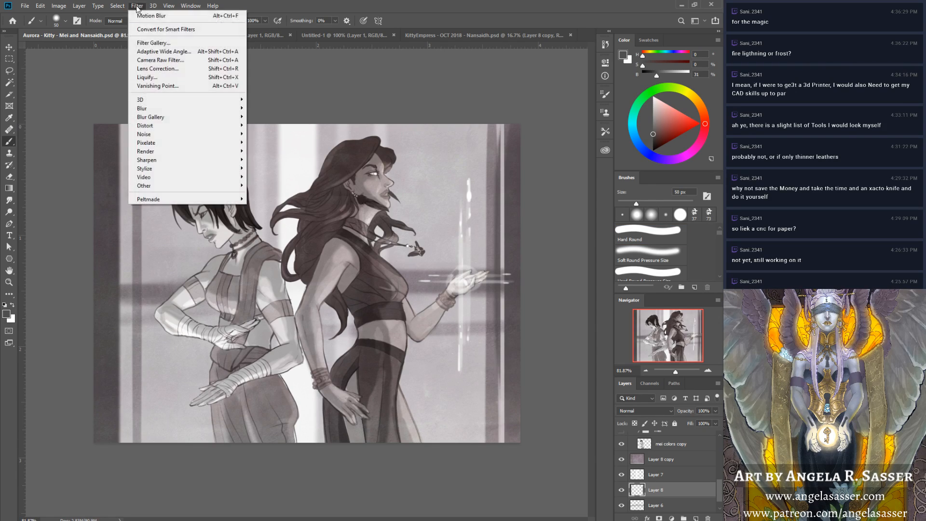
mouse_move(149, 114)
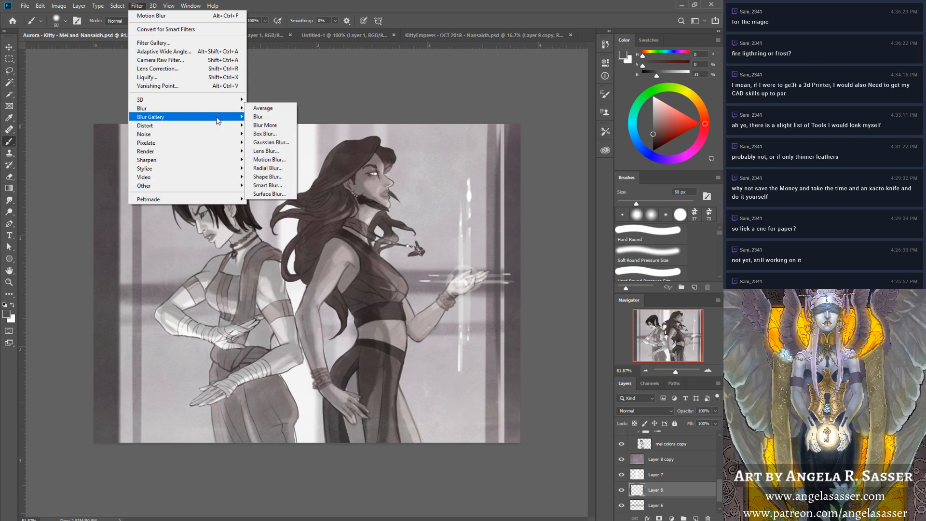
click(275, 162)
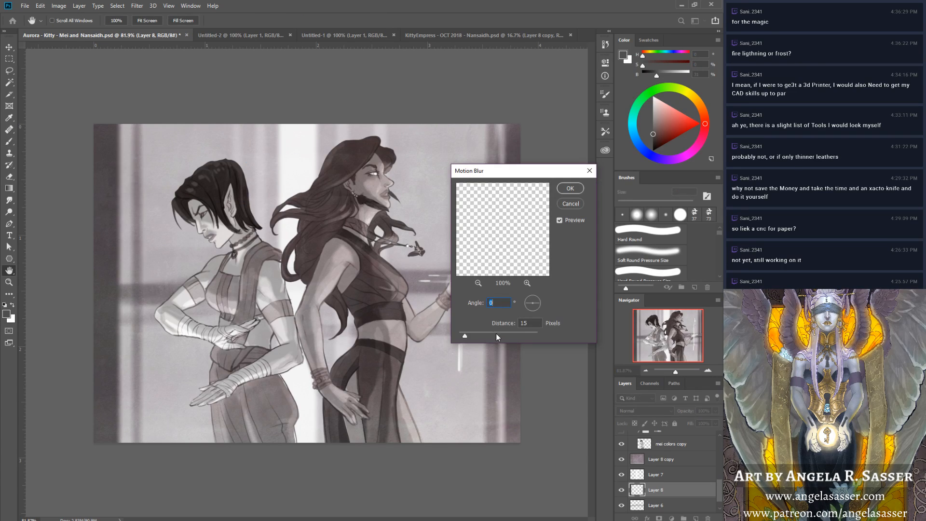
click(478, 333)
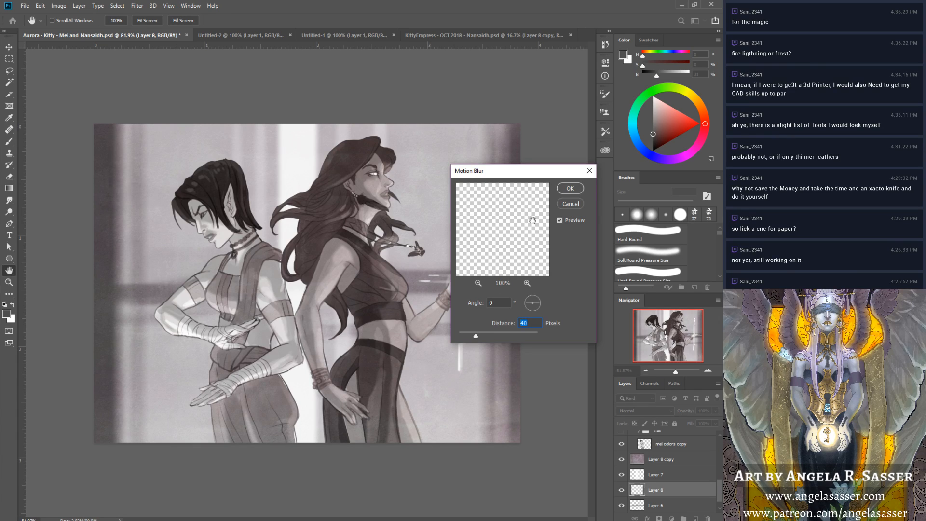
click(571, 188)
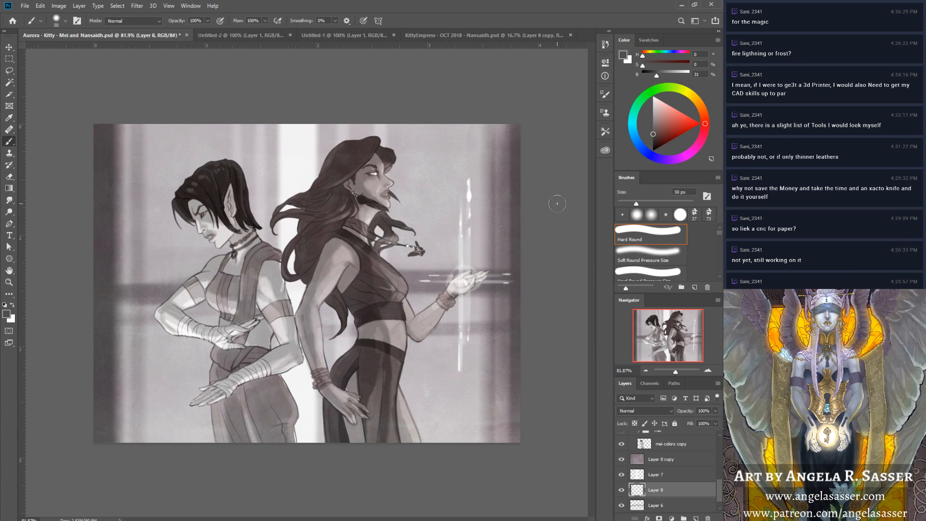